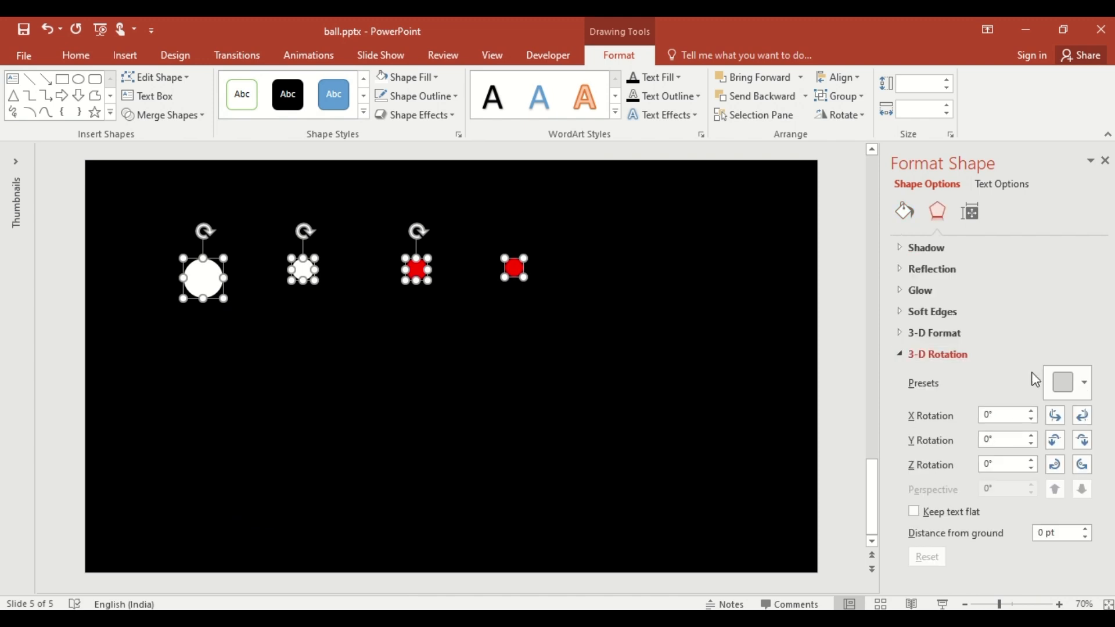
Apply the parallel 3-D rotation preset with X 53.5°, Y 301.3°, Z 302.4° to all four selected circles
left_click(1079, 391)
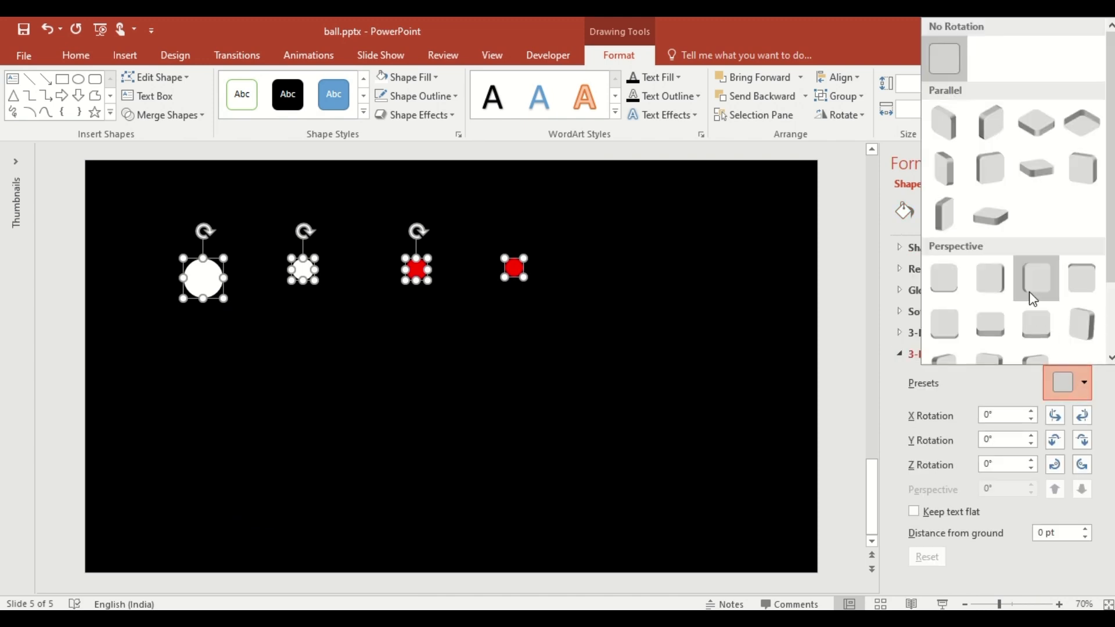
left_click(996, 218)
left_click(835, 306)
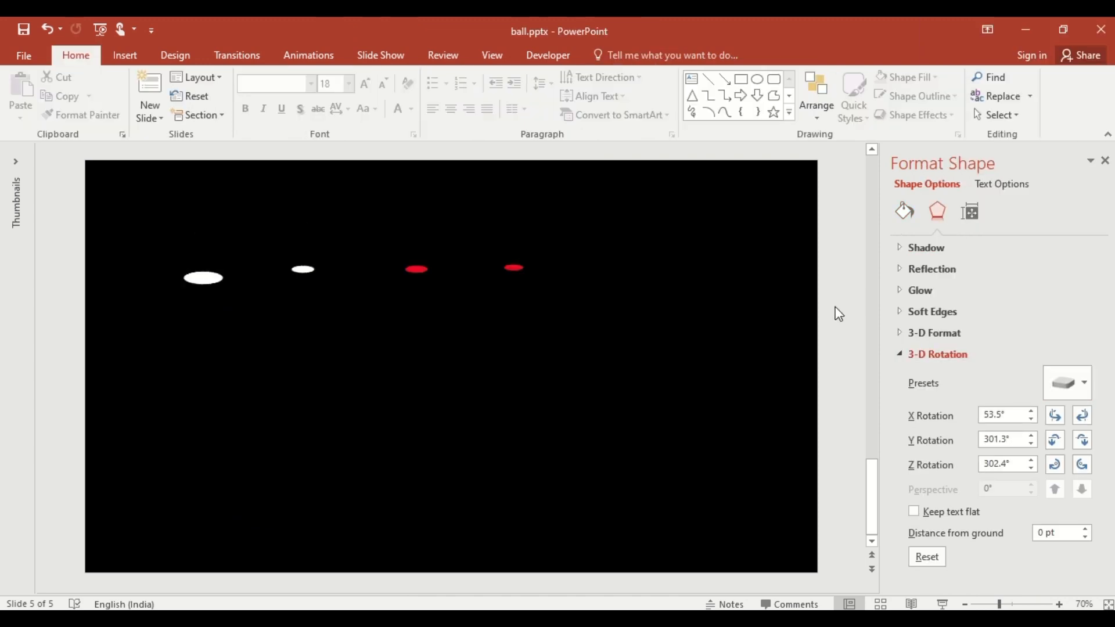
Give the large white circle a Cool Slant top bevel 33 pt wide and 50 pt high
left_click(225, 281)
left_click(938, 211)
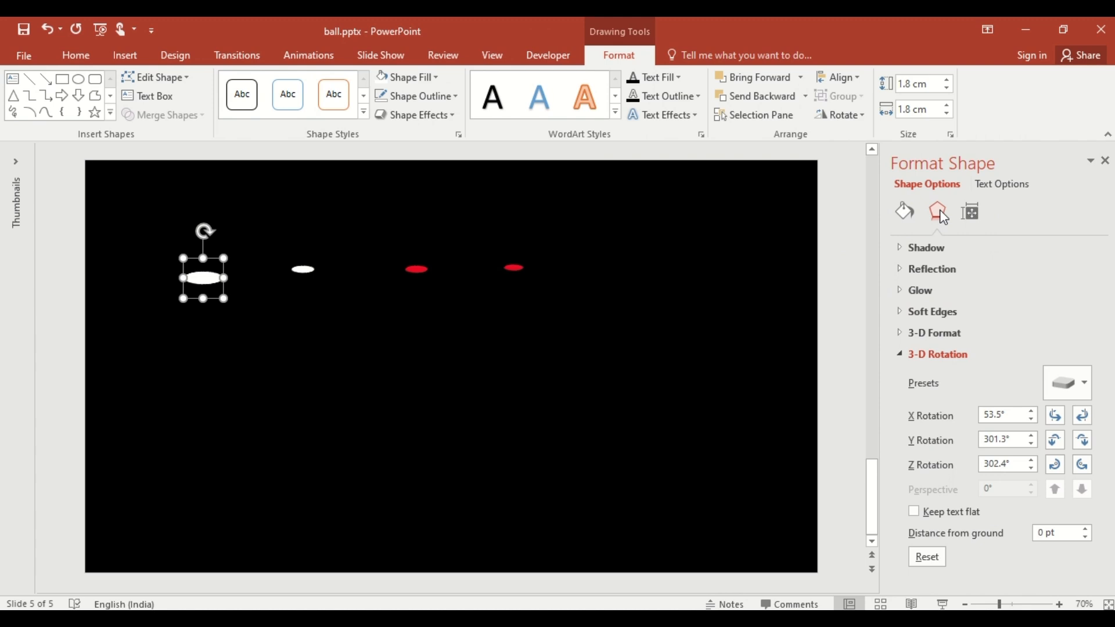
left_click(943, 352)
left_click(943, 334)
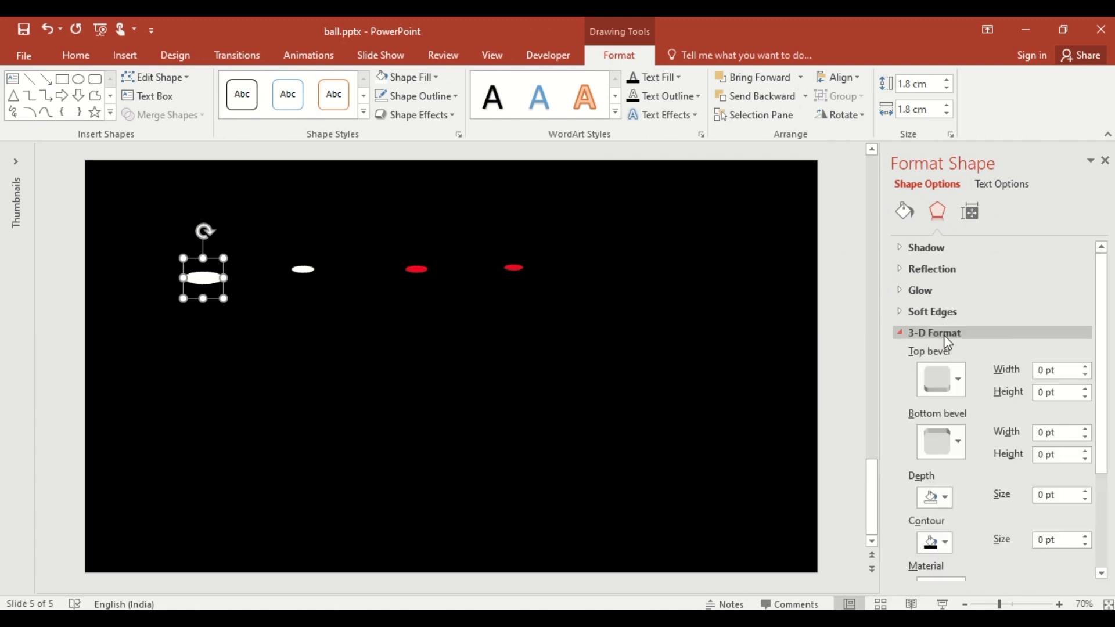
left_click(952, 378)
left_click(1077, 248)
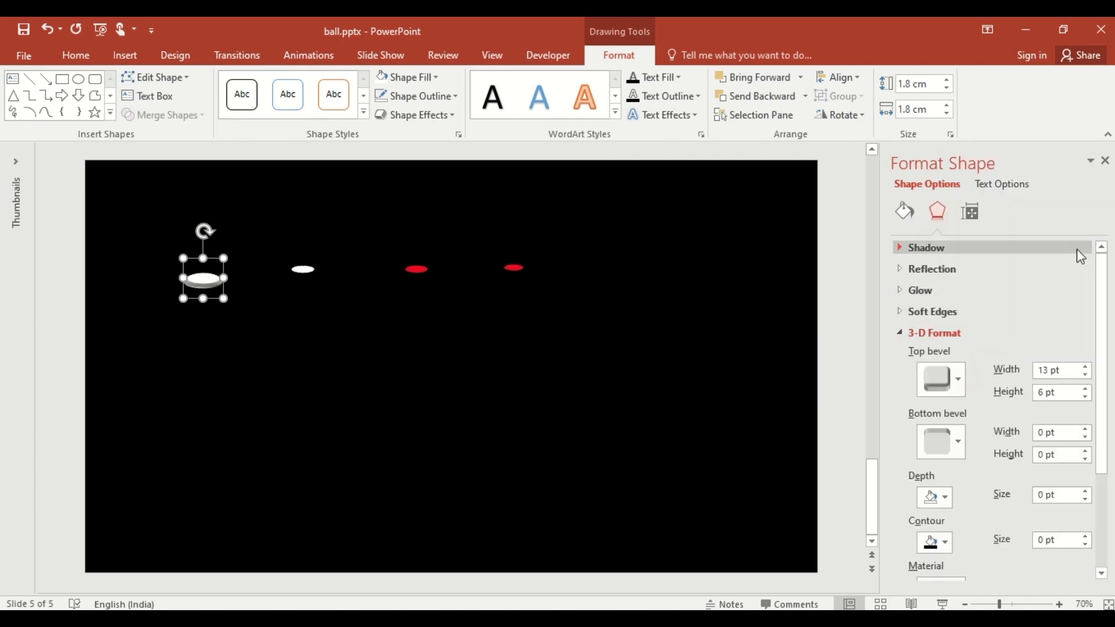
left_click(1006, 375)
type("33")
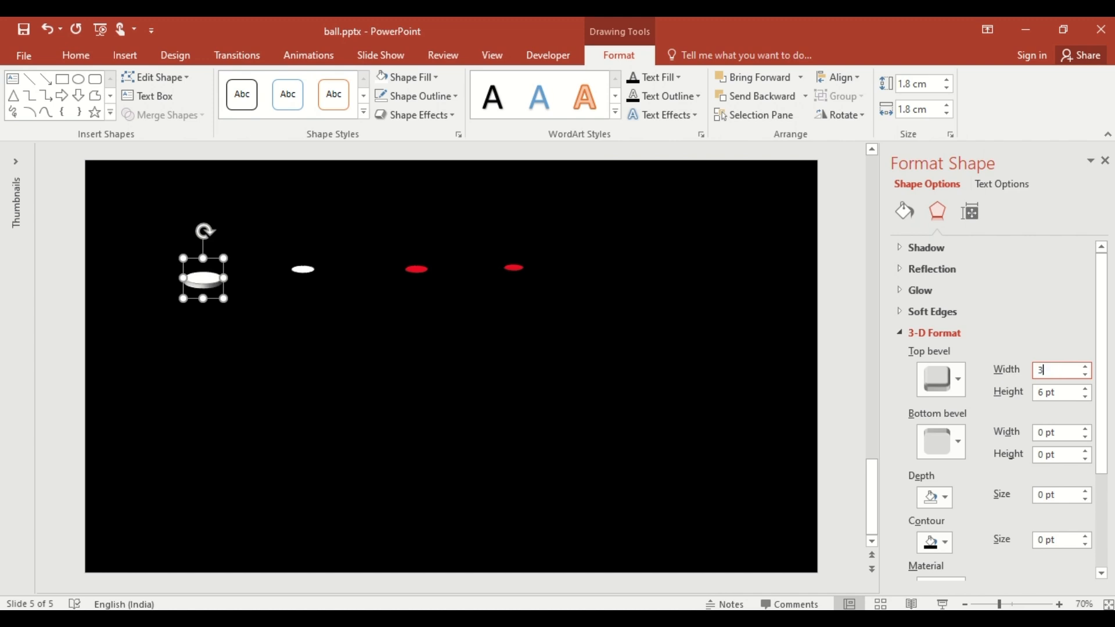
left_click(1053, 393)
type("50")
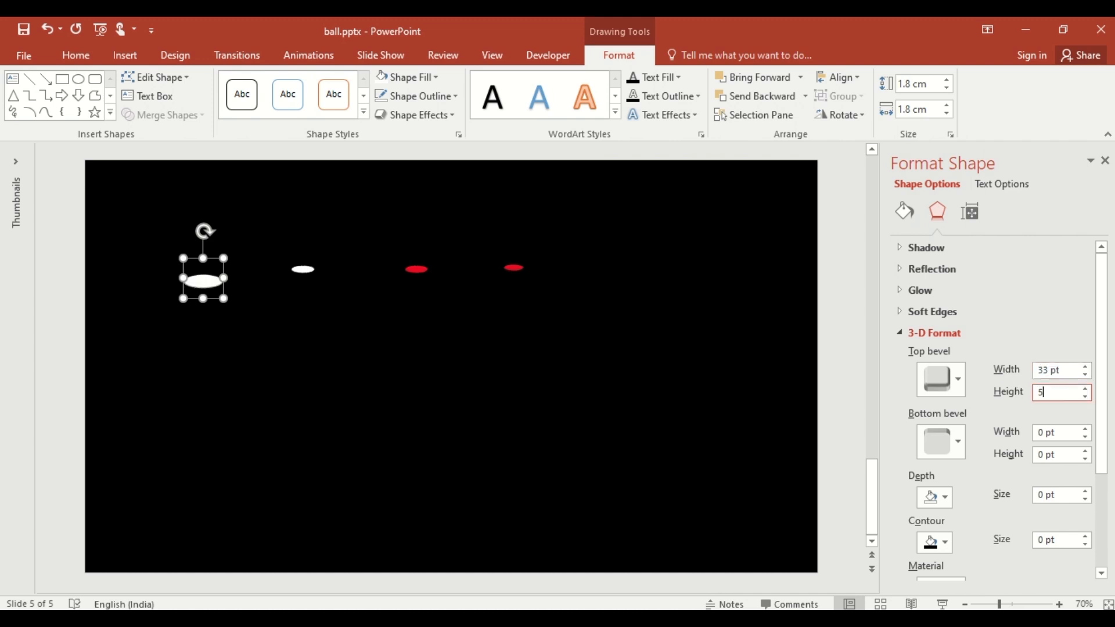
Add a round bottom bevel to the large white circle, 18 pt wide and 50 pt high
left_click(959, 441)
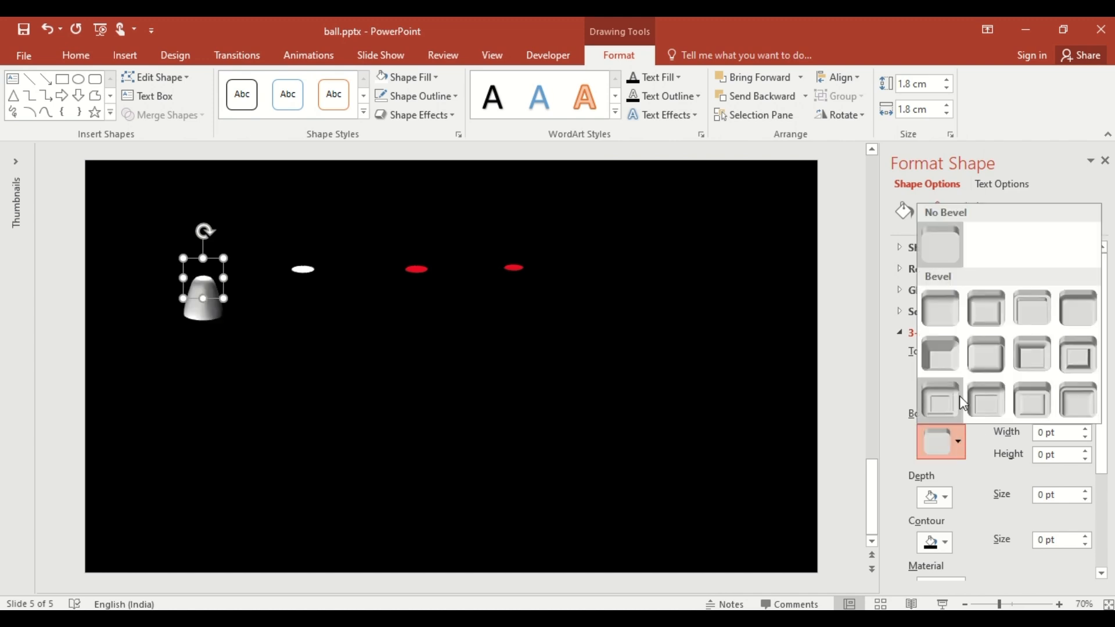
left_click(950, 314)
left_click(1060, 433)
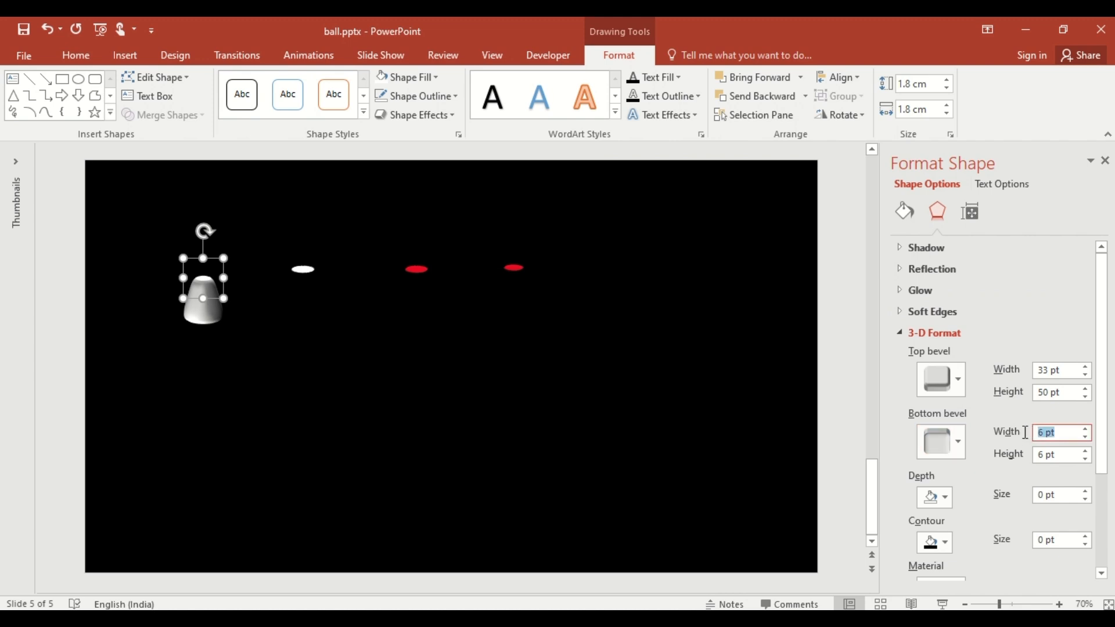
type("18")
left_click(1056, 457)
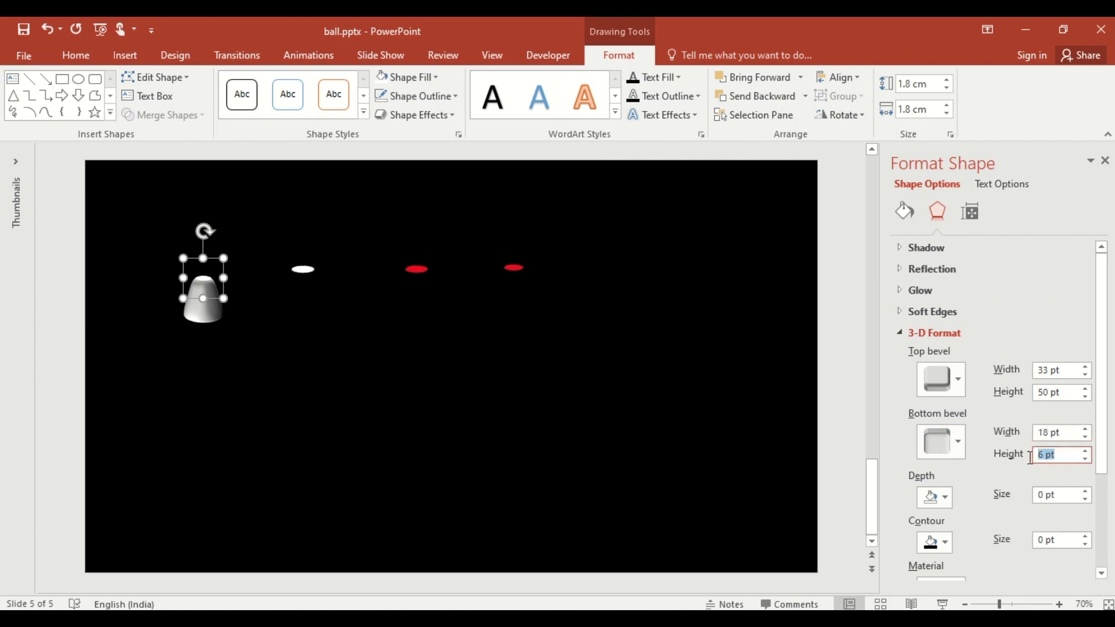
type("50")
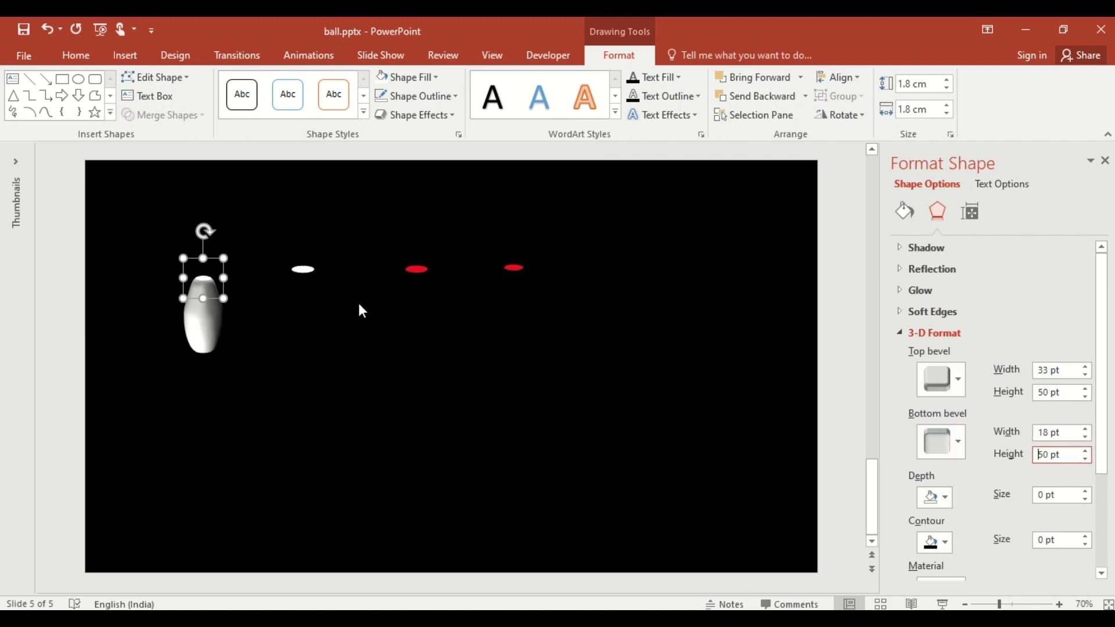
Give the small white circle a round top bevel 17 pt wide and 16 pt high
left_click(310, 269)
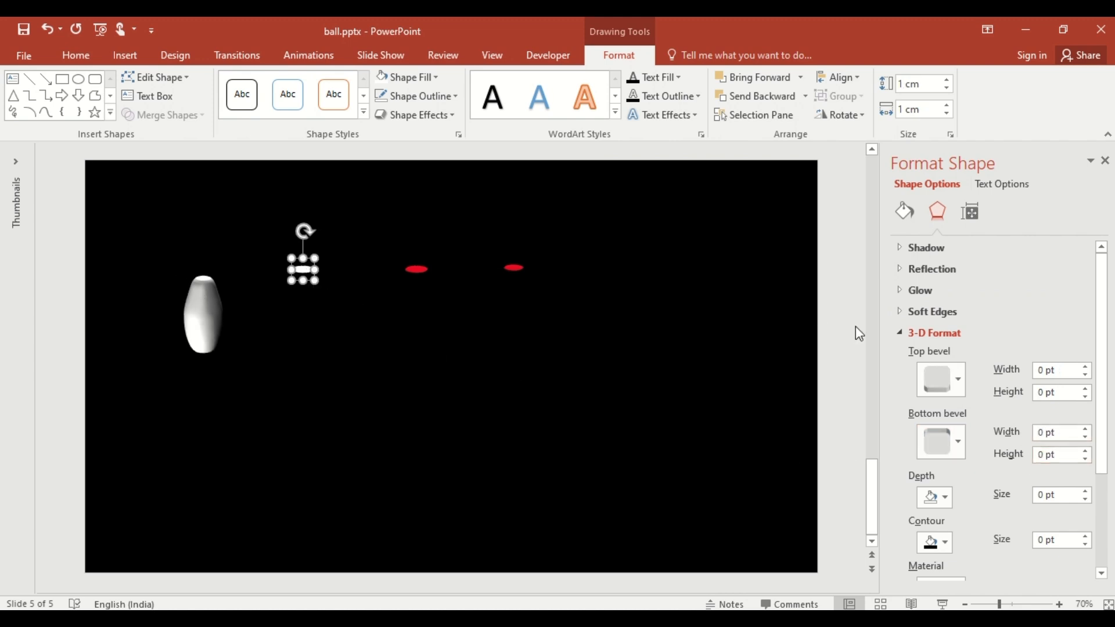
left_click(956, 381)
left_click(939, 247)
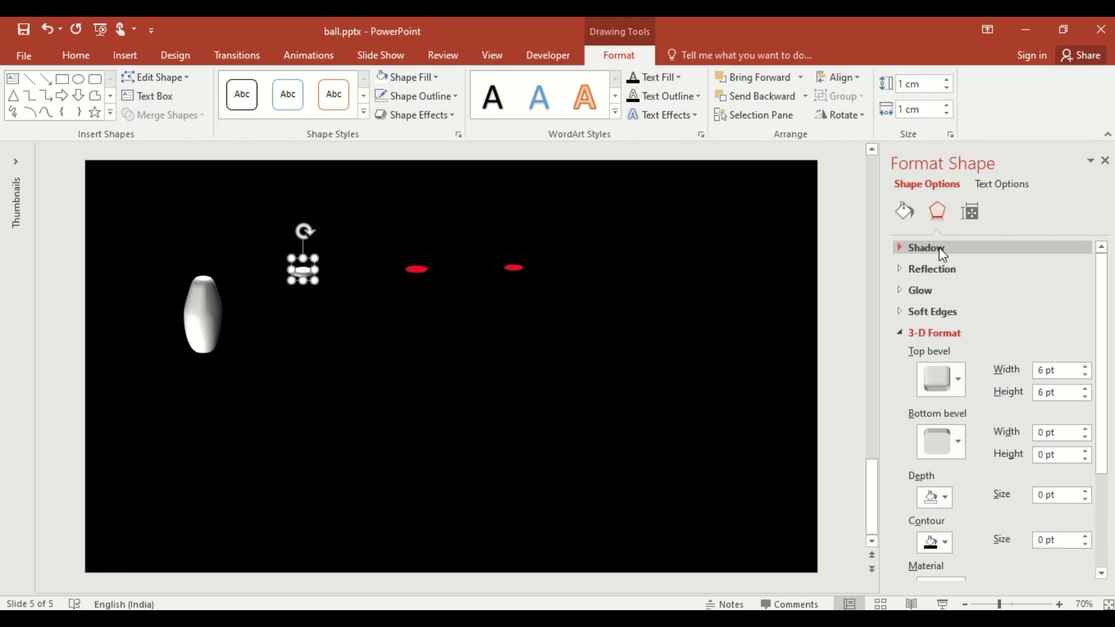
left_click(1037, 370)
type("17")
key("Tab")
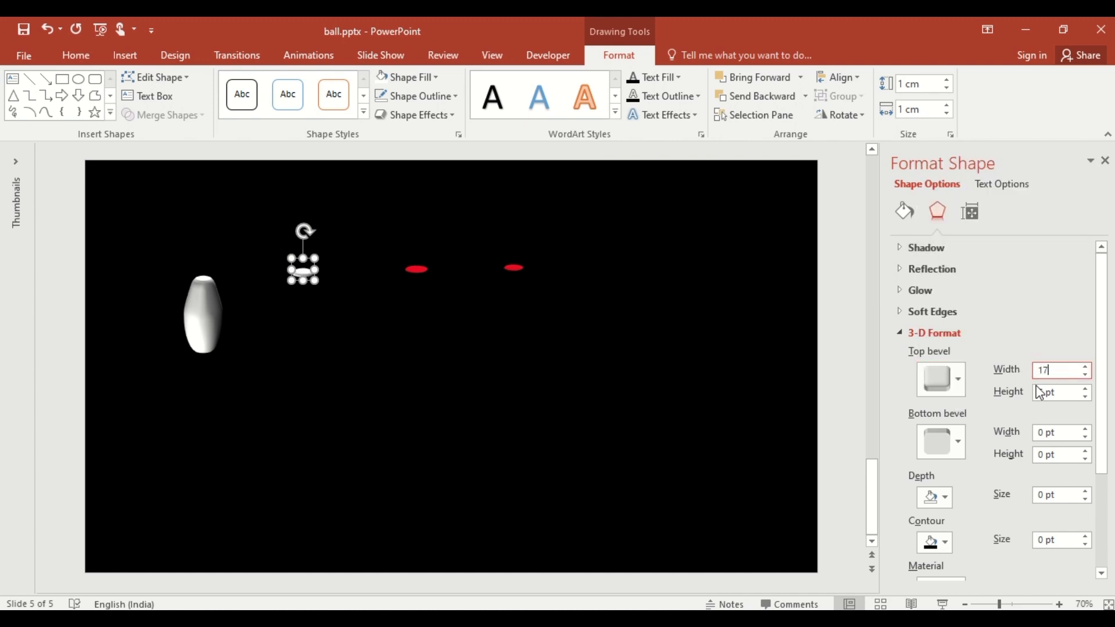
type("16")
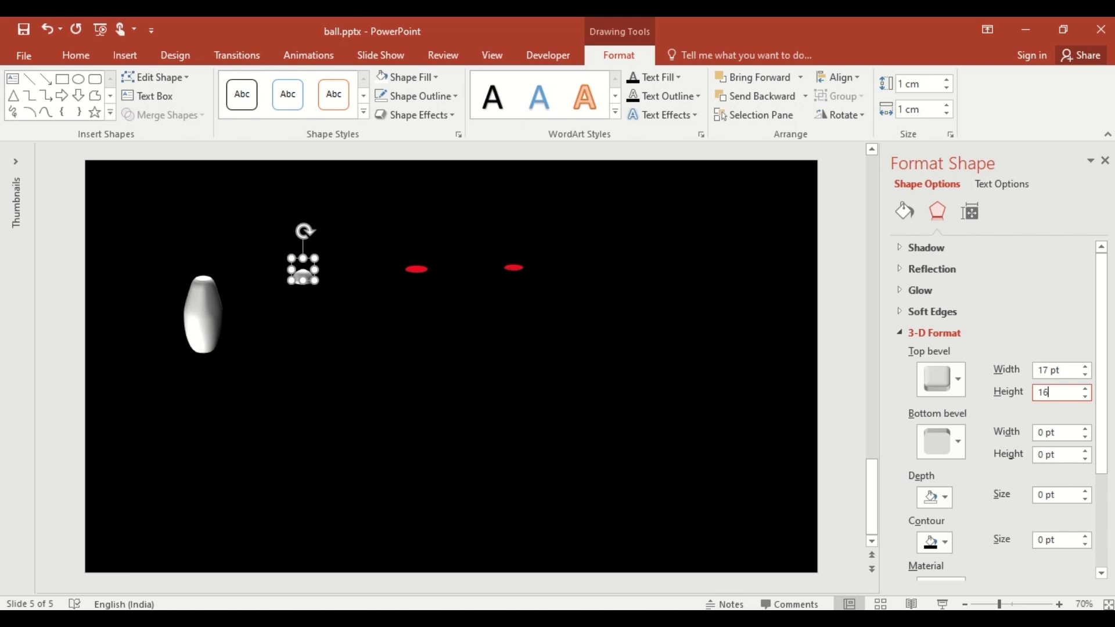
Add an angle-style bottom bevel to the small white circle, 4 pt wide and 44 pt high
left_click(958, 446)
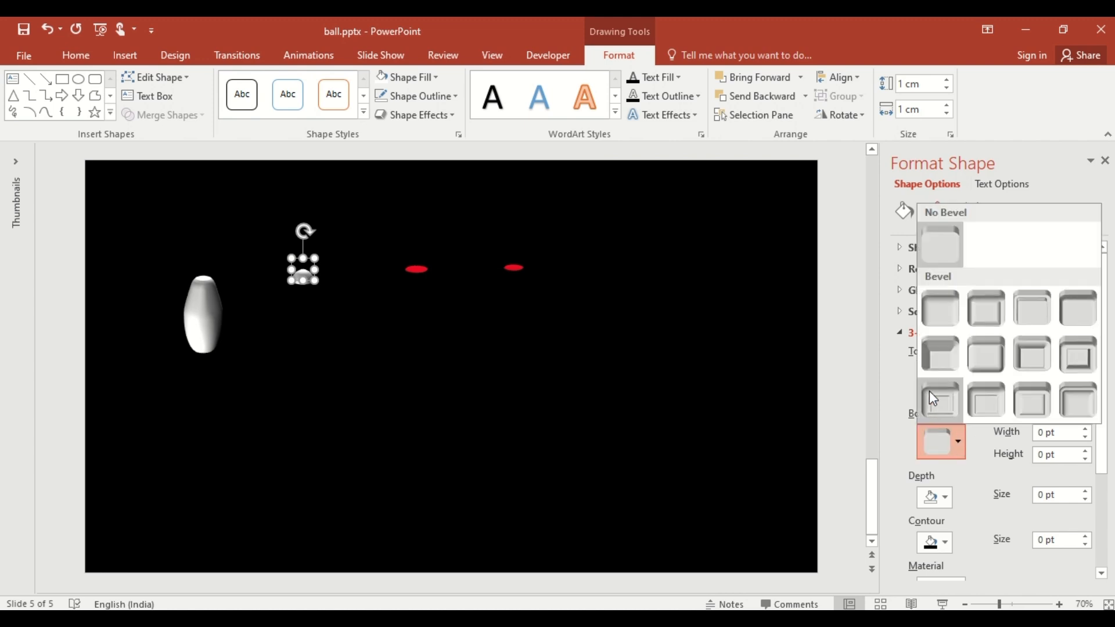
left_click(937, 361)
left_click_drag(1054, 431, 1016, 457)
type("444")
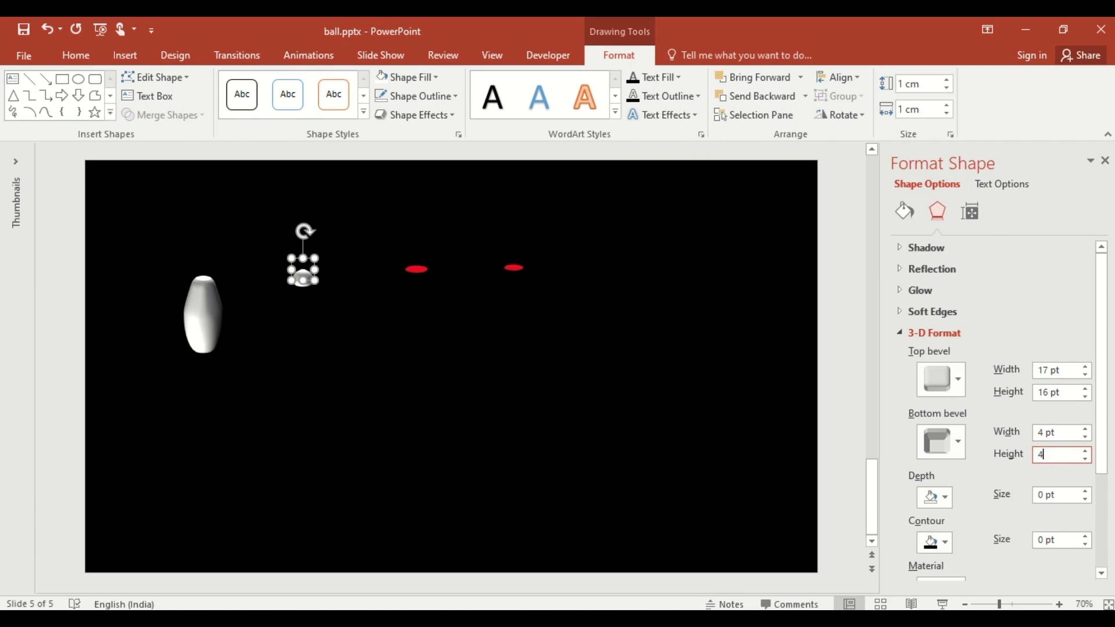
Give the larger red circle an angle-style top bevel 4 pt wide and 8 pt high
left_click(415, 270)
left_click(950, 390)
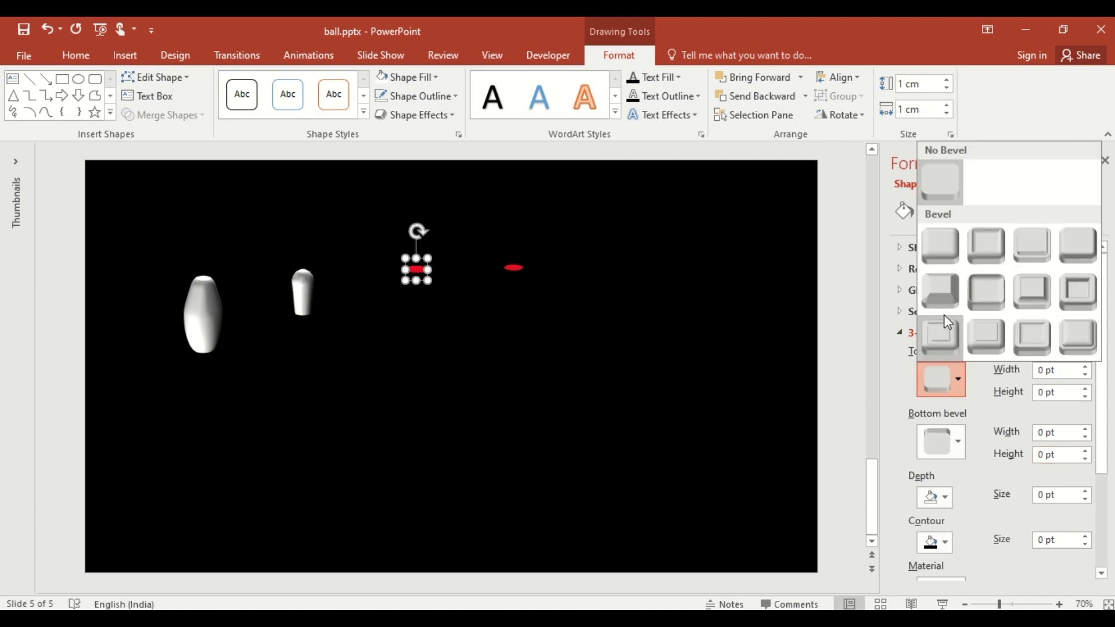
left_click(945, 291)
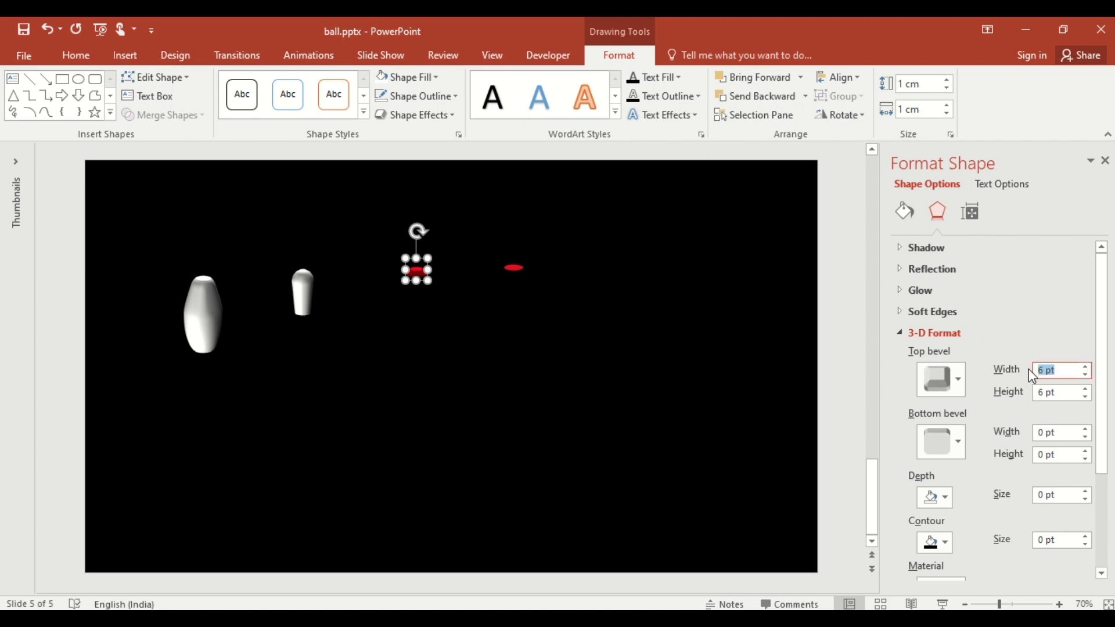
key("Tab")
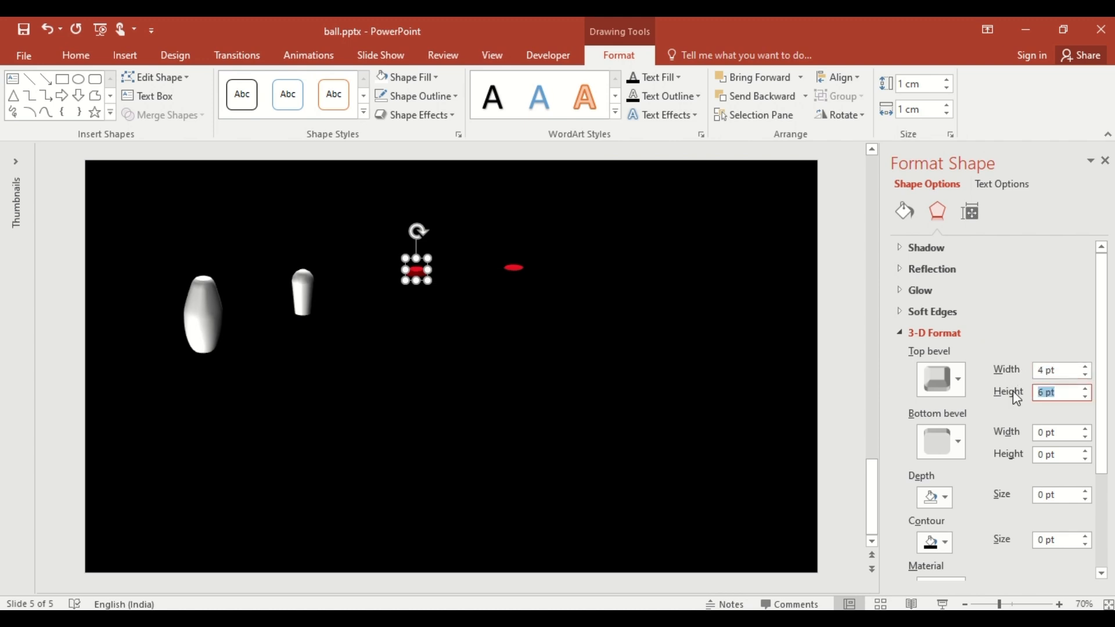
type("8")
key("Return")
Give the smaller red circle an angle-style bottom bevel 1 pt wide and 8 pt high
left_click(515, 268)
left_click(958, 442)
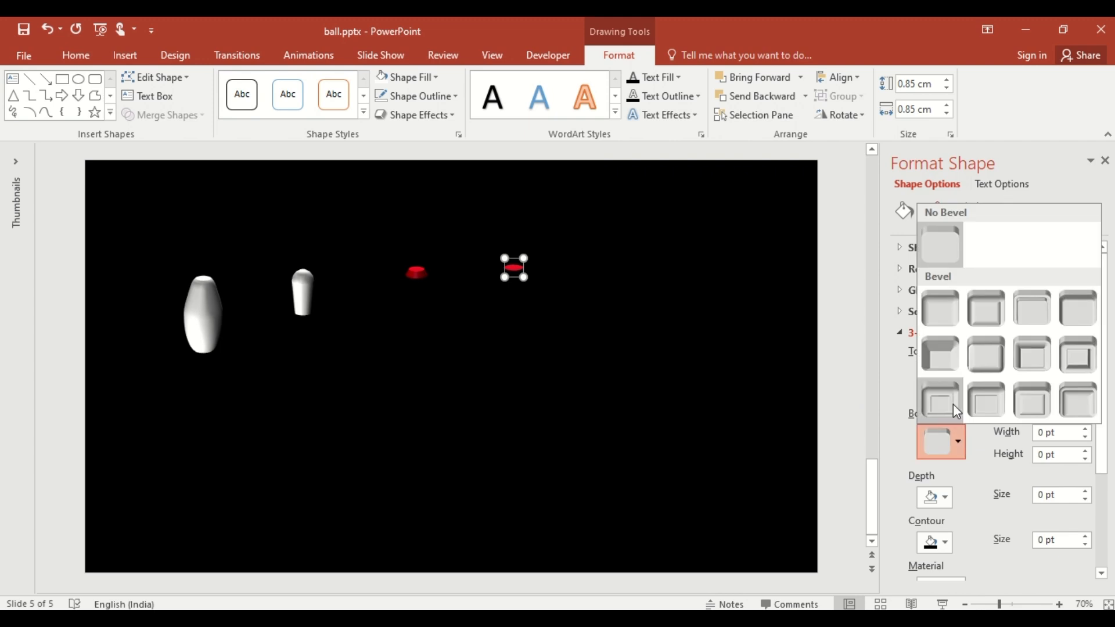
left_click(941, 364)
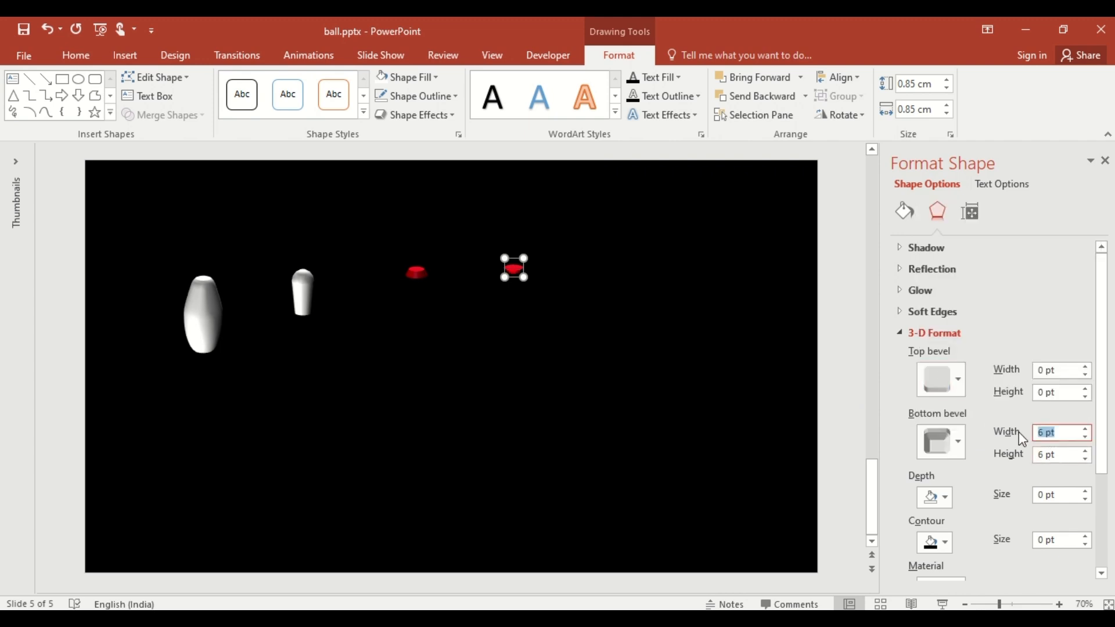
type("1")
key("Tab")
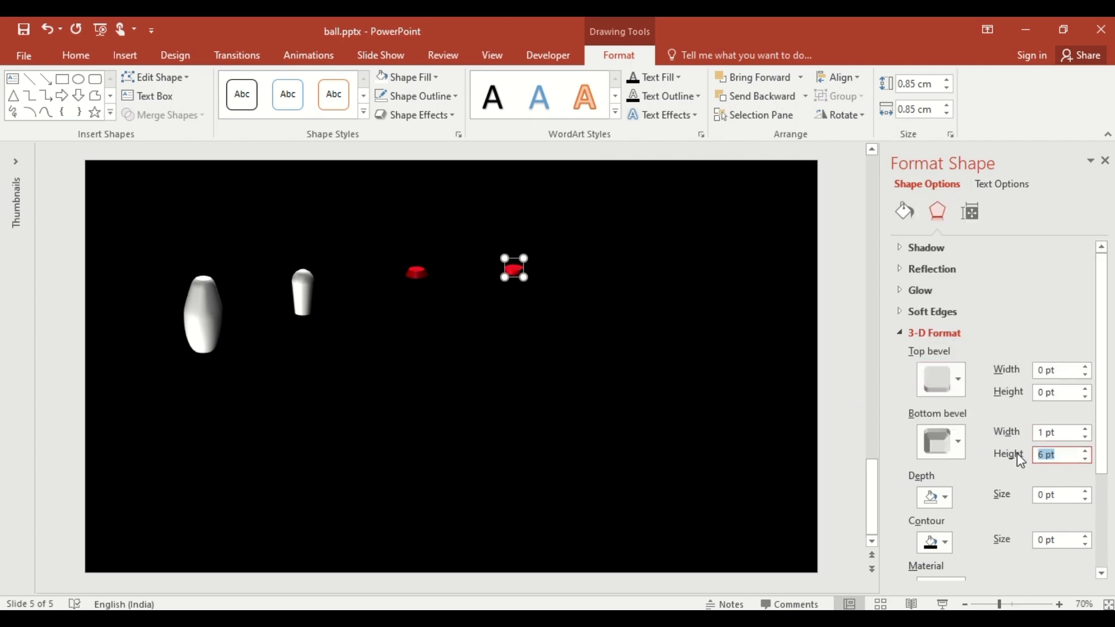
type("8")
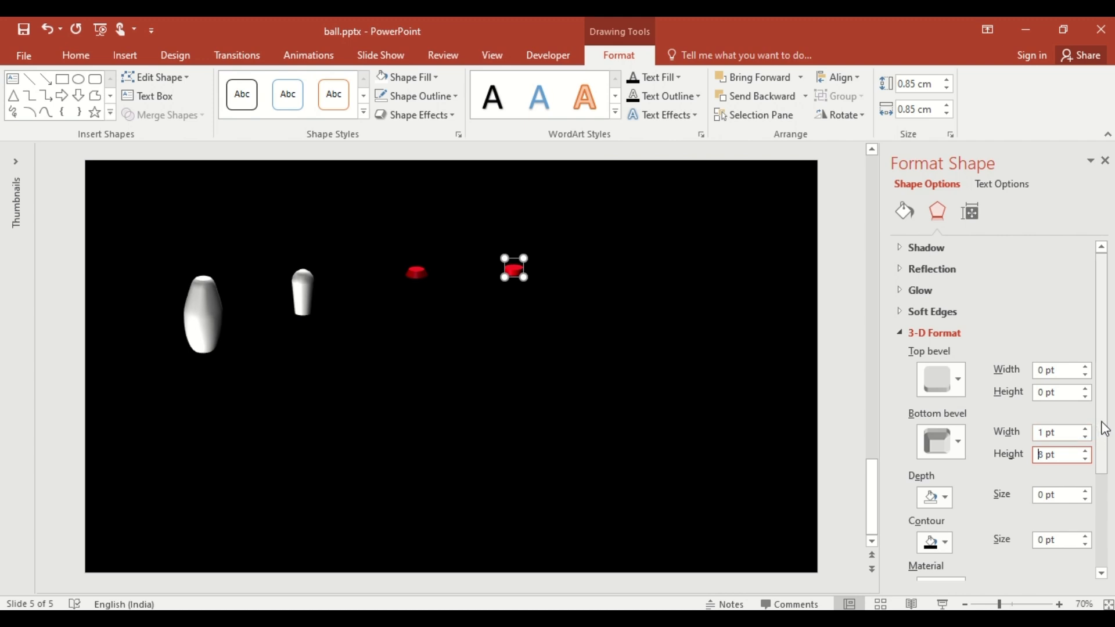
Set the smaller red circle's 3-D rotation distance from ground to 20 pt
left_click_drag(1102, 428, 1097, 543)
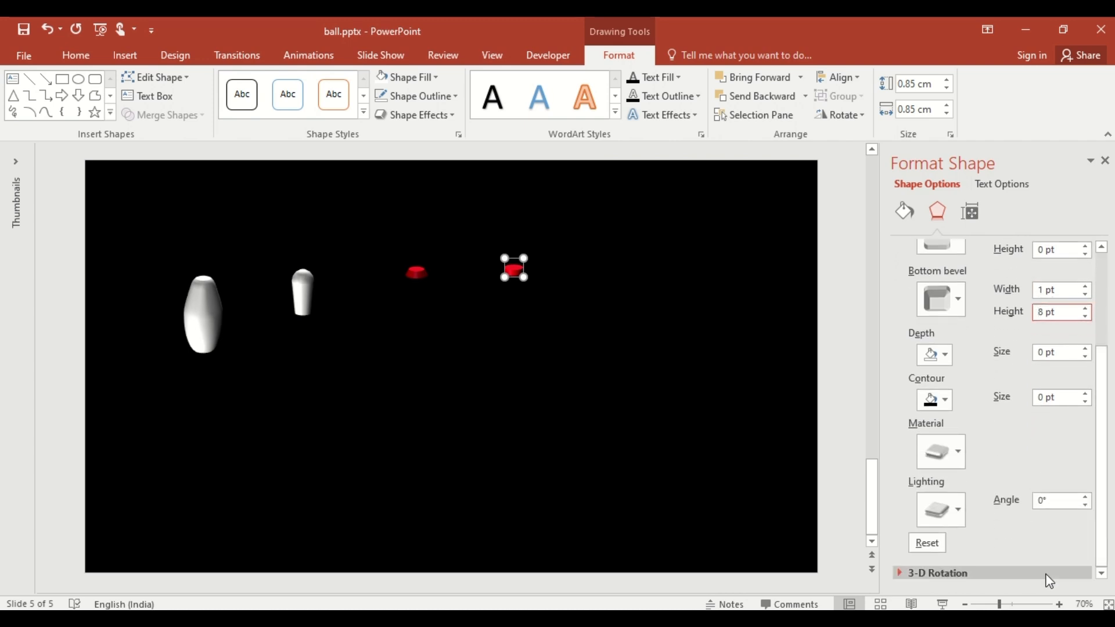
left_click(1045, 574)
scroll(1106, 552, "down", 2)
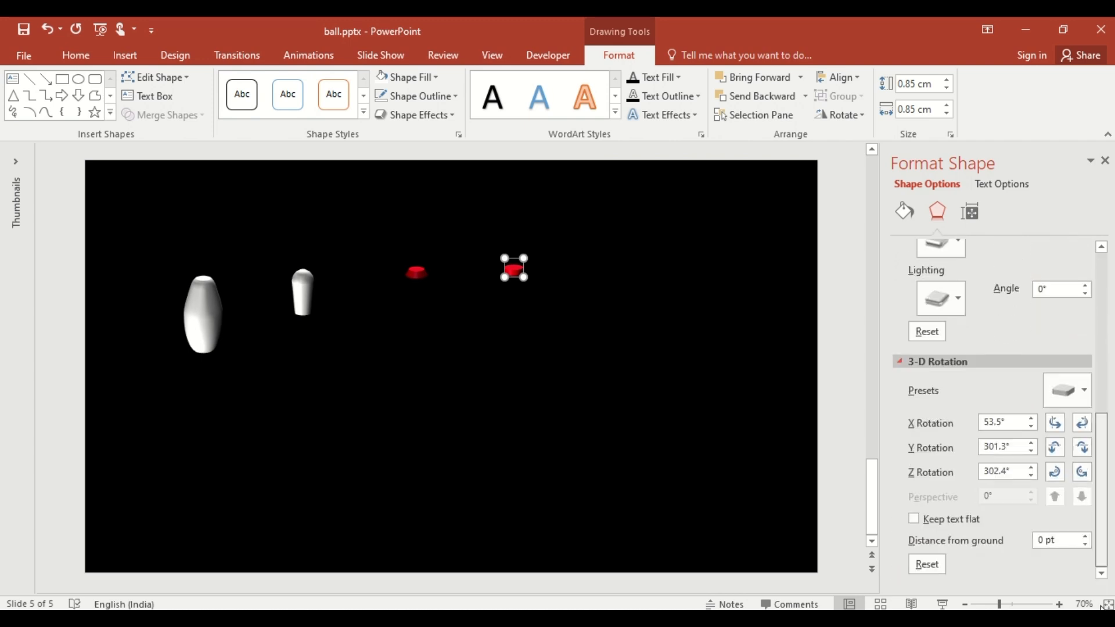
left_click(1041, 540)
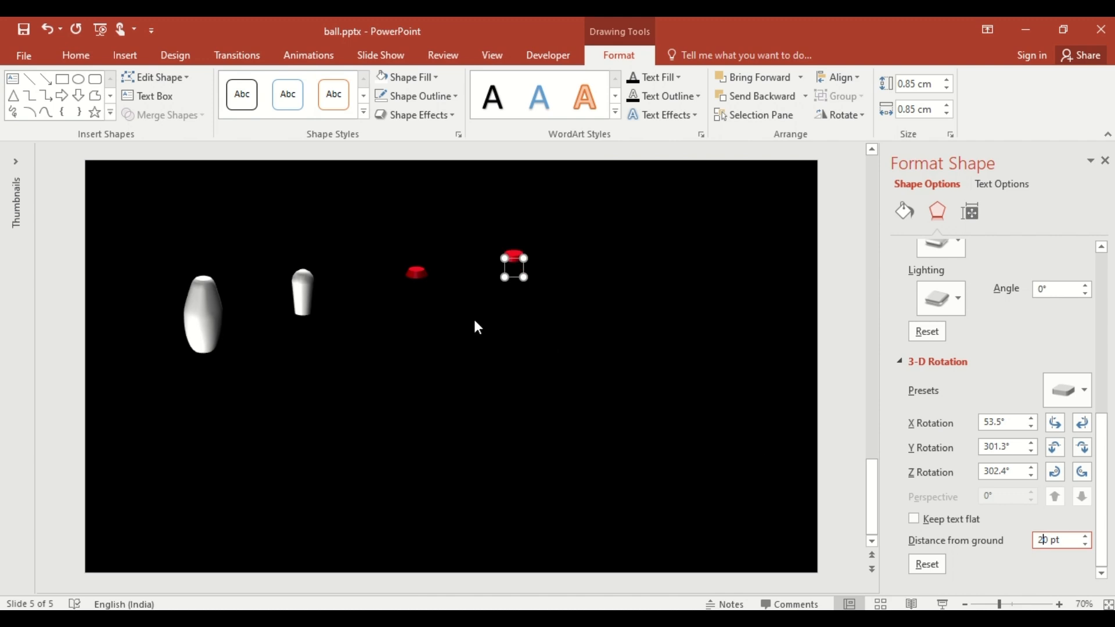
Set the larger red circle's distance from ground to 3 pt
left_click(416, 273)
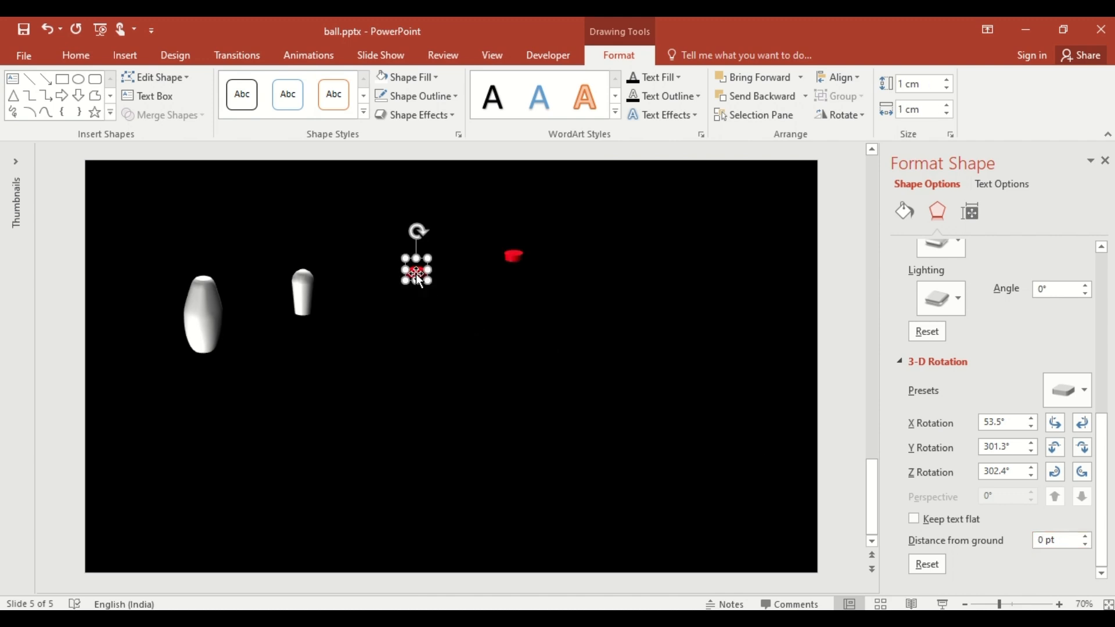
double_click(1046, 541)
type("3")
Set the small white shape's distance from ground to 63 pt
left_click(303, 293)
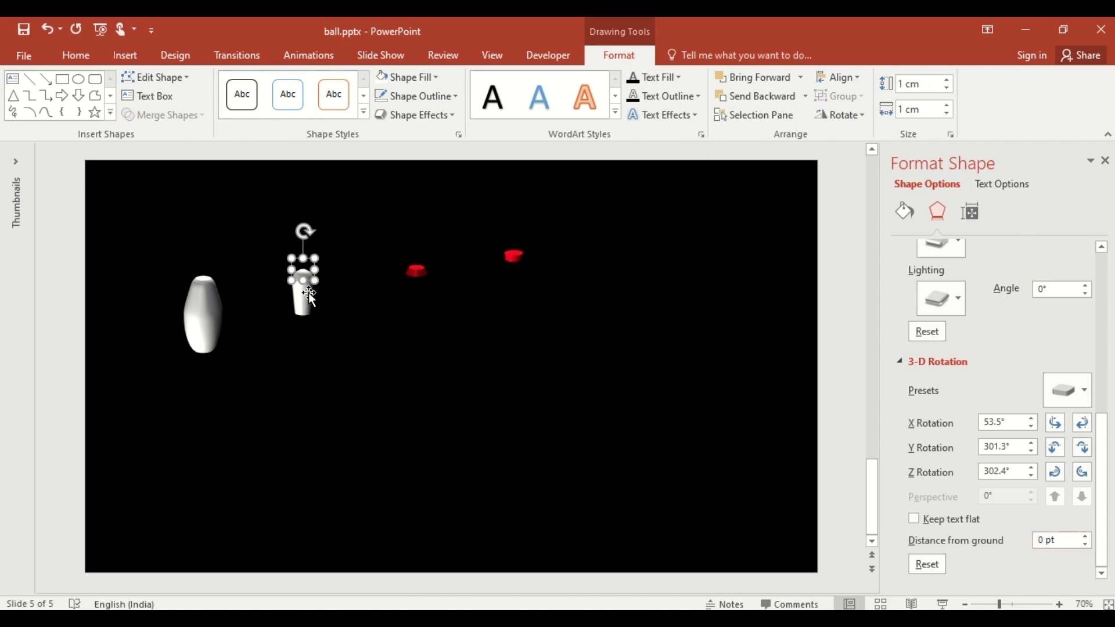
double_click(1044, 540)
type("63")
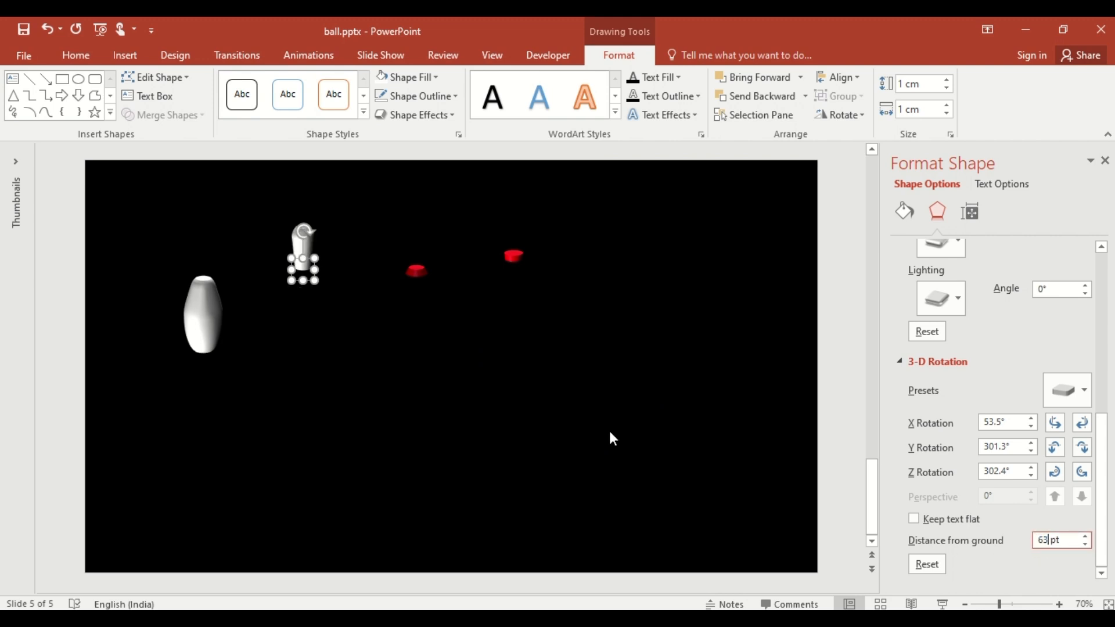
Select all four shapes and set their 3-D rotation preset to No Rotation
left_click(513, 257, "shift")
left_click(416, 270, "shift")
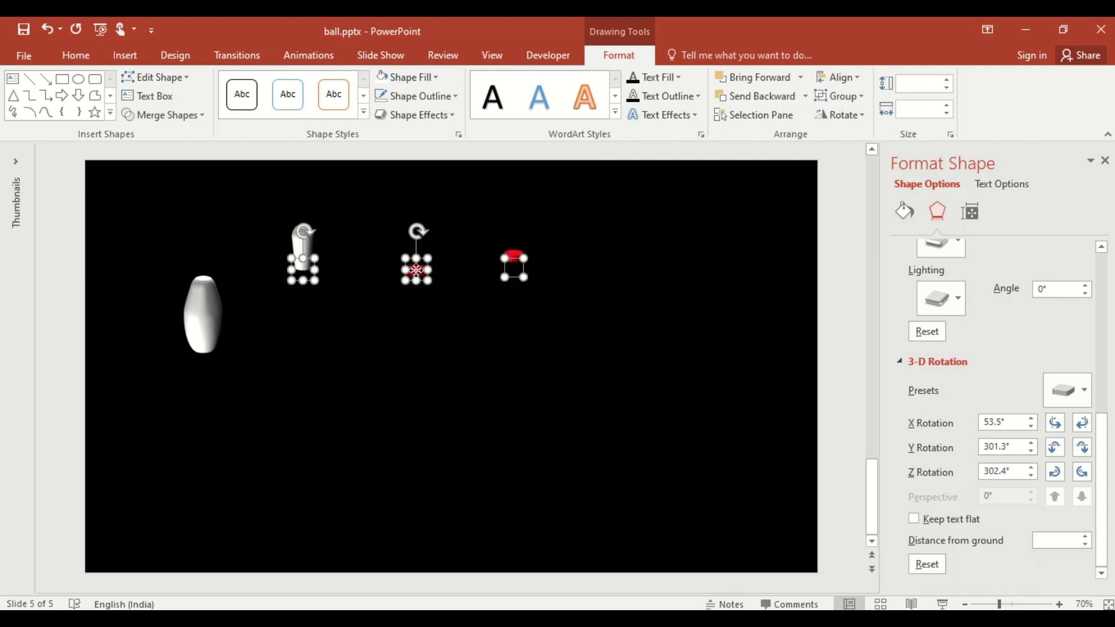
left_click(206, 304, "shift")
left_click(1081, 391)
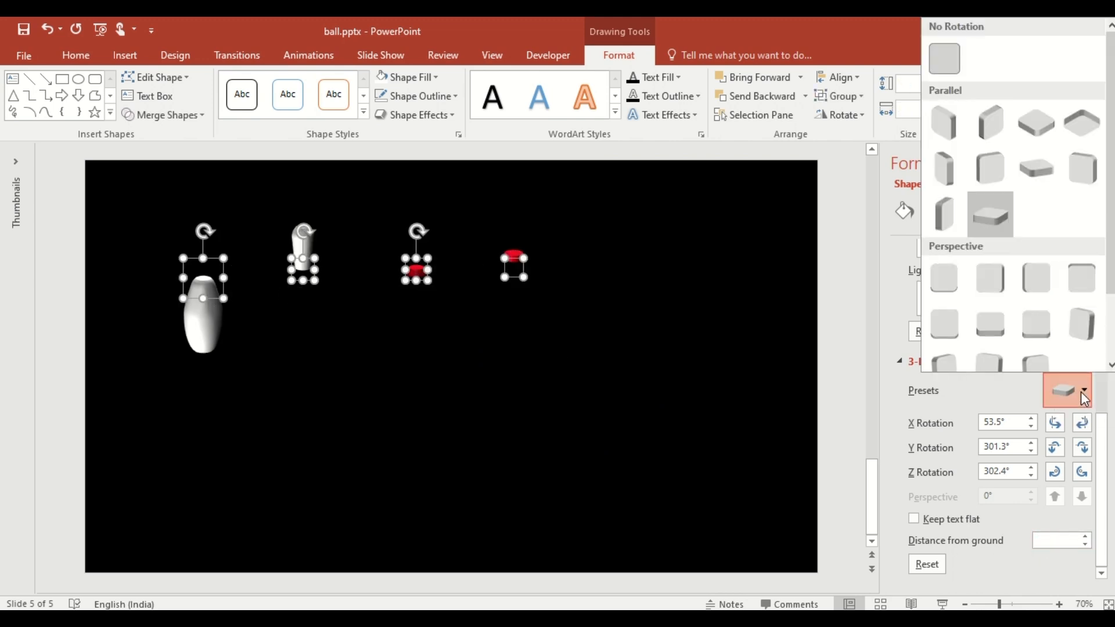
left_click(947, 63)
Stack the four selected shapes concentrically with Align Center and Align Middle, and group them
left_click(858, 78)
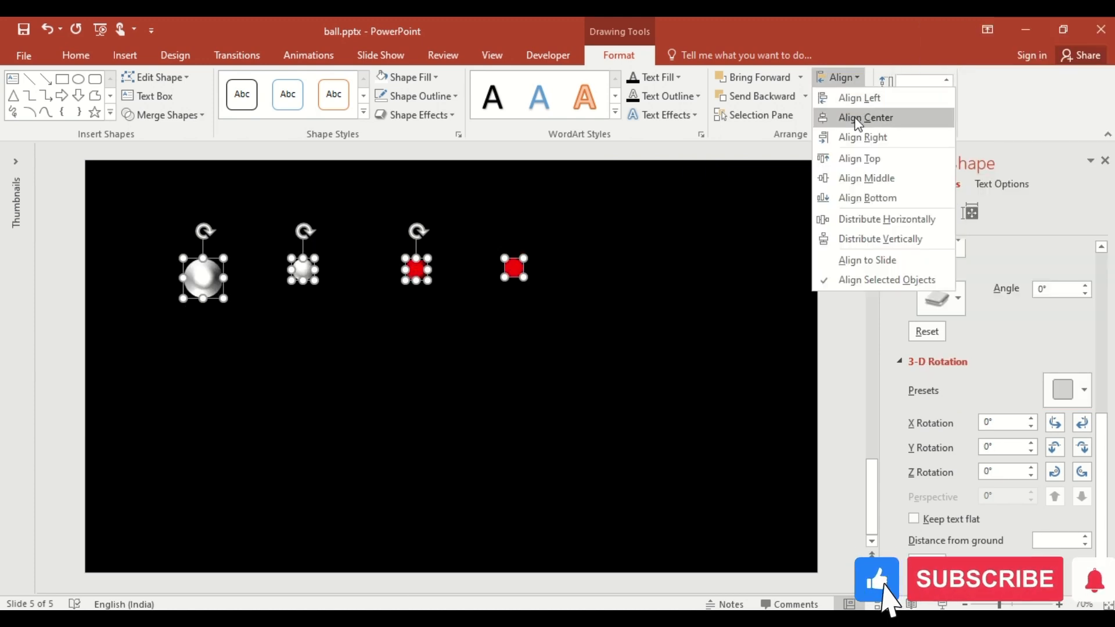
left_click(858, 118)
left_click(842, 77)
left_click(859, 179)
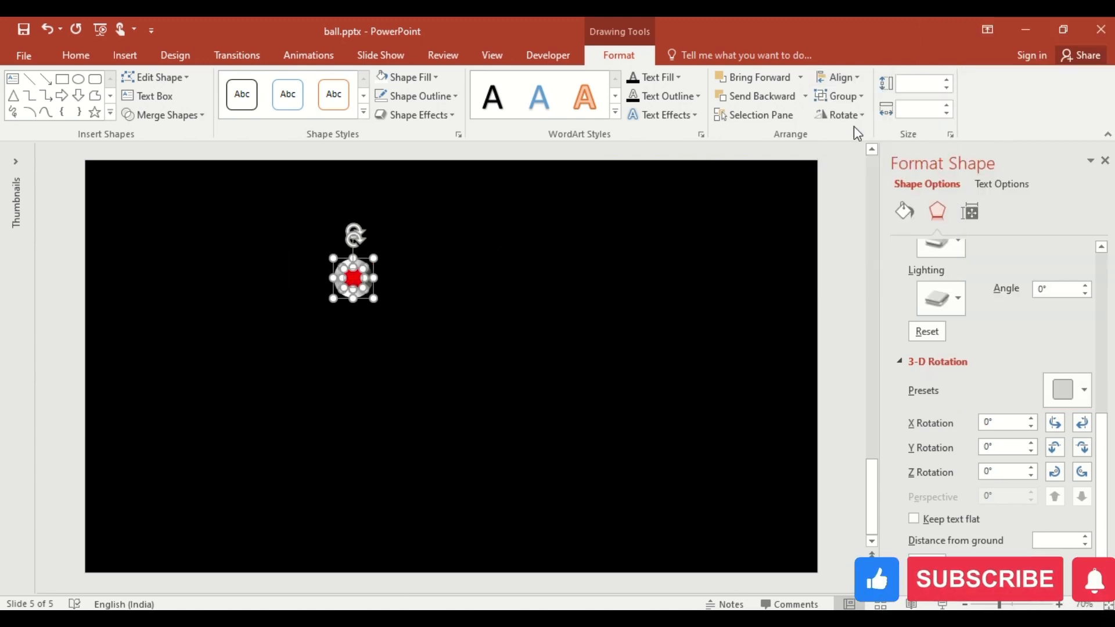
left_click(852, 95)
left_click(854, 119)
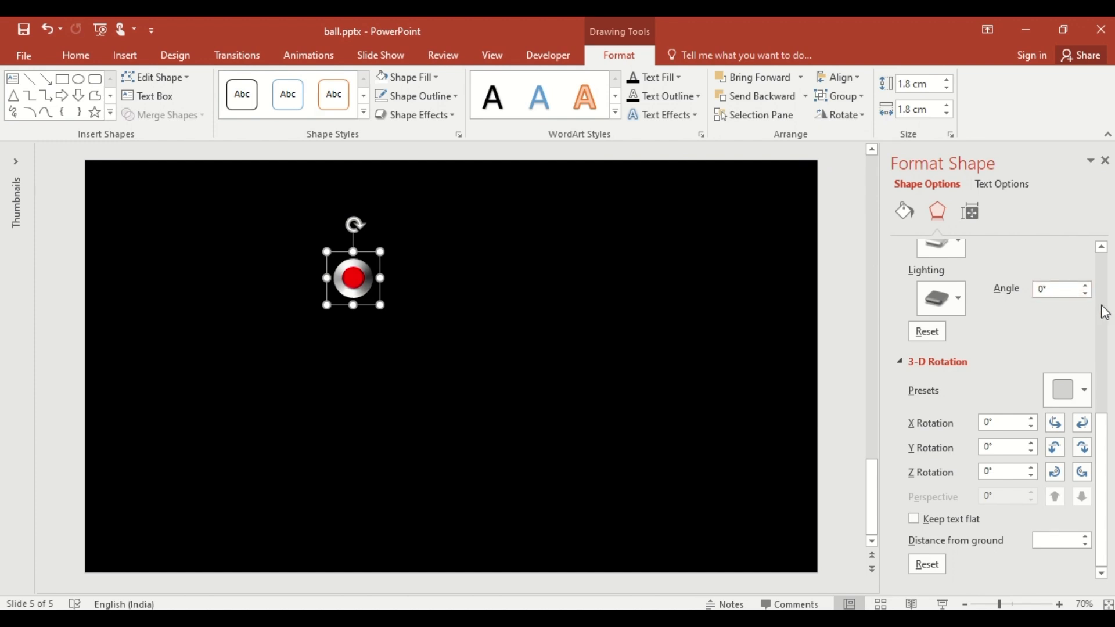
Change the 3-D format material of the grouped bowling pin
left_click_drag(1102, 424, 1102, 362)
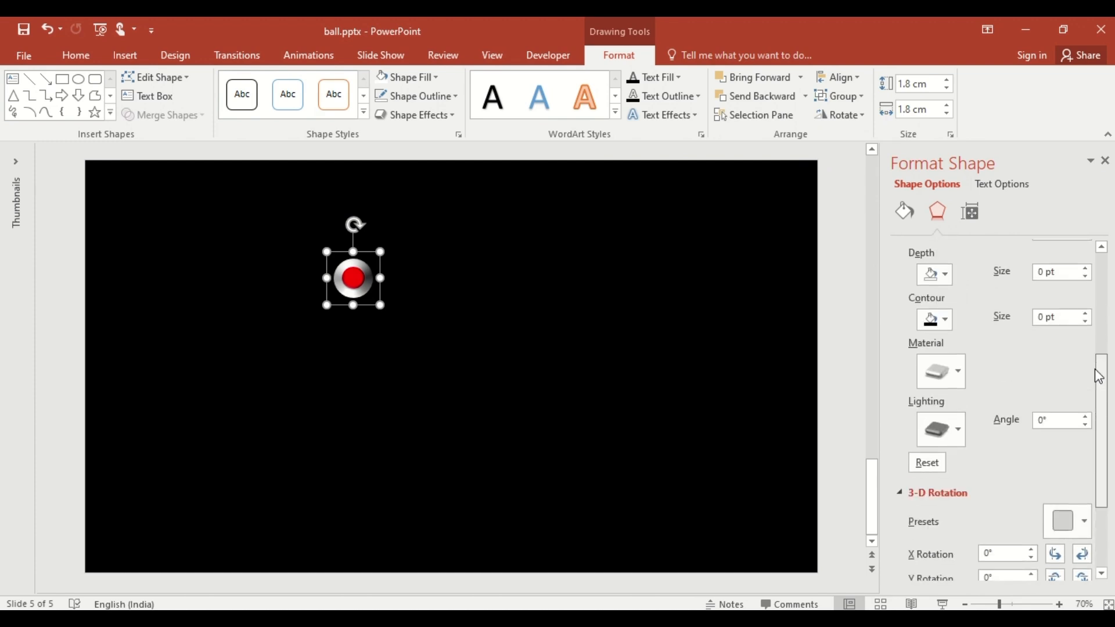
left_click(958, 372)
left_click(1030, 430)
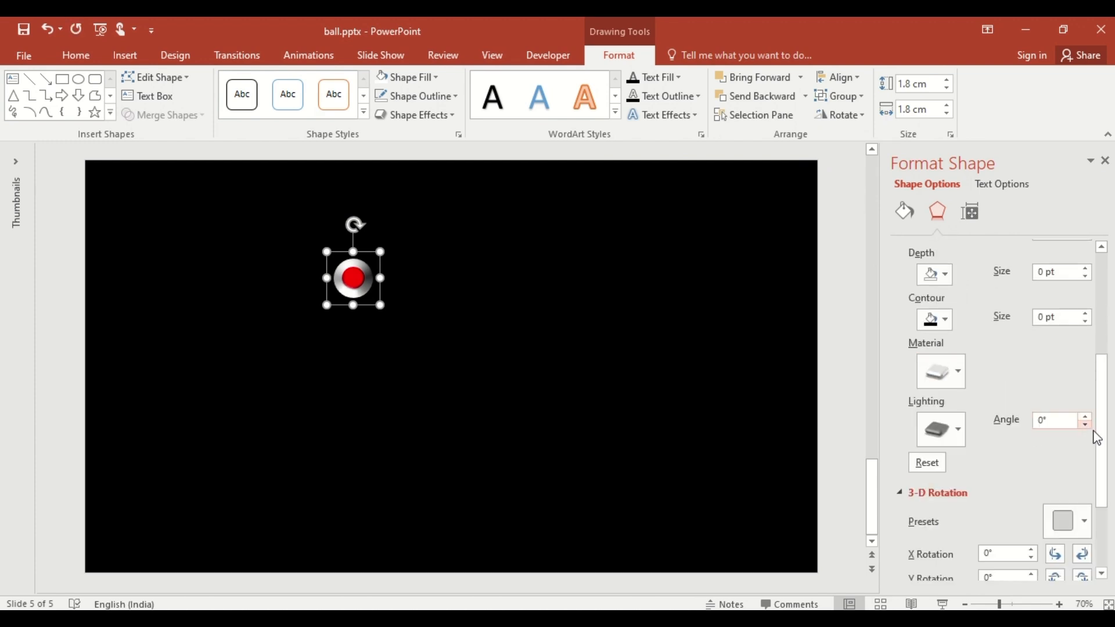
Apply a shadow preset with 60% transparency, 102% size, 5 pt blur and 0 pt distance to the grouped pin
left_click_drag(1096, 439, 1092, 318)
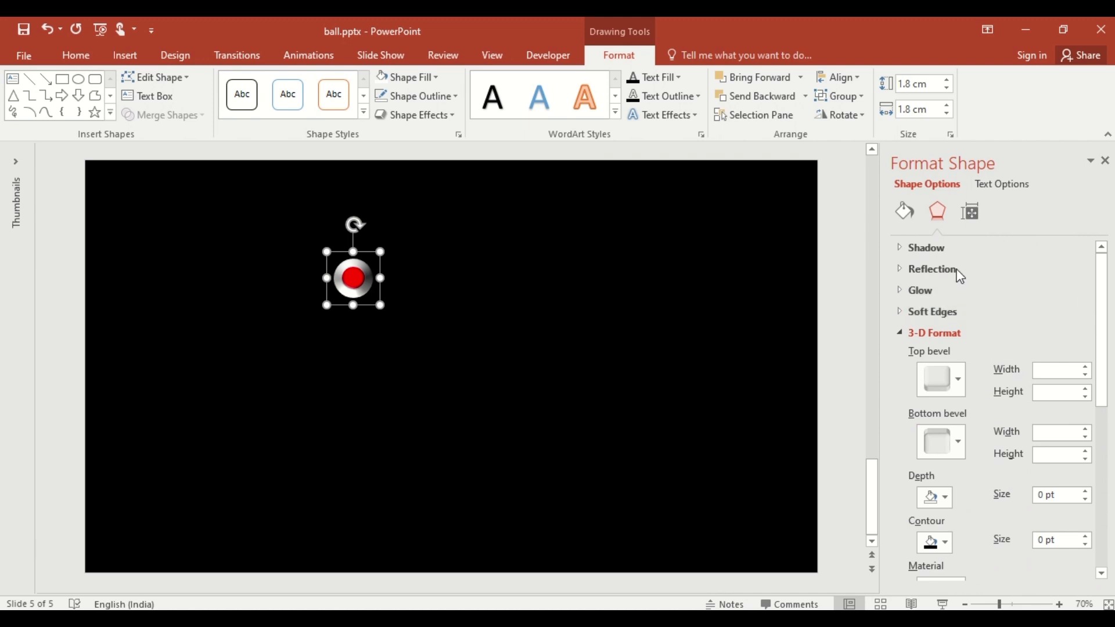
left_click(949, 247)
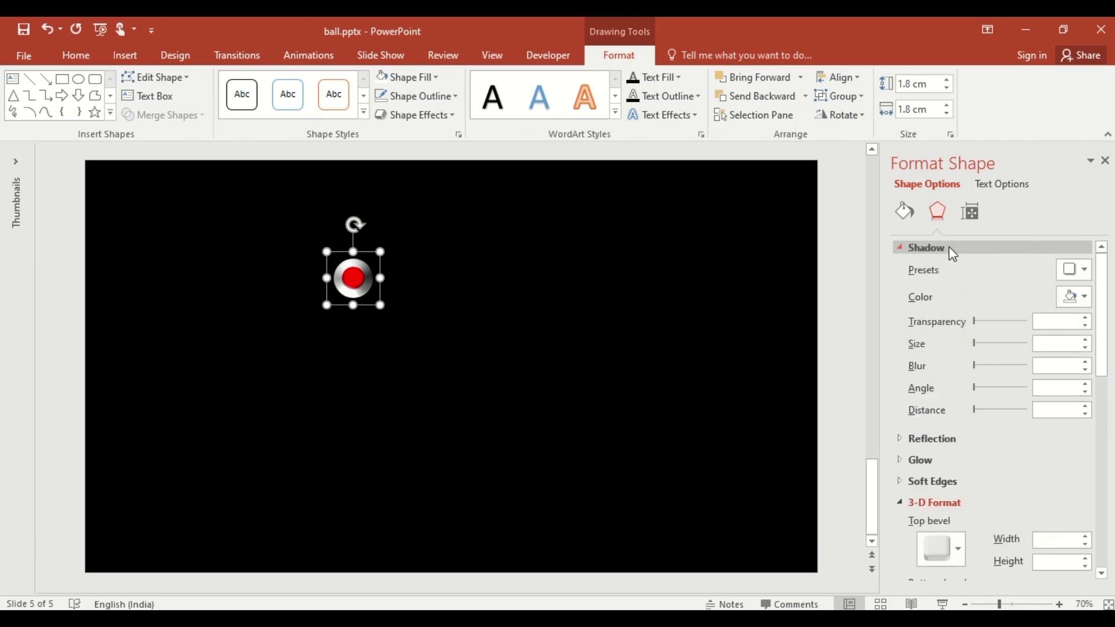
left_click(1089, 281)
left_click(1038, 438)
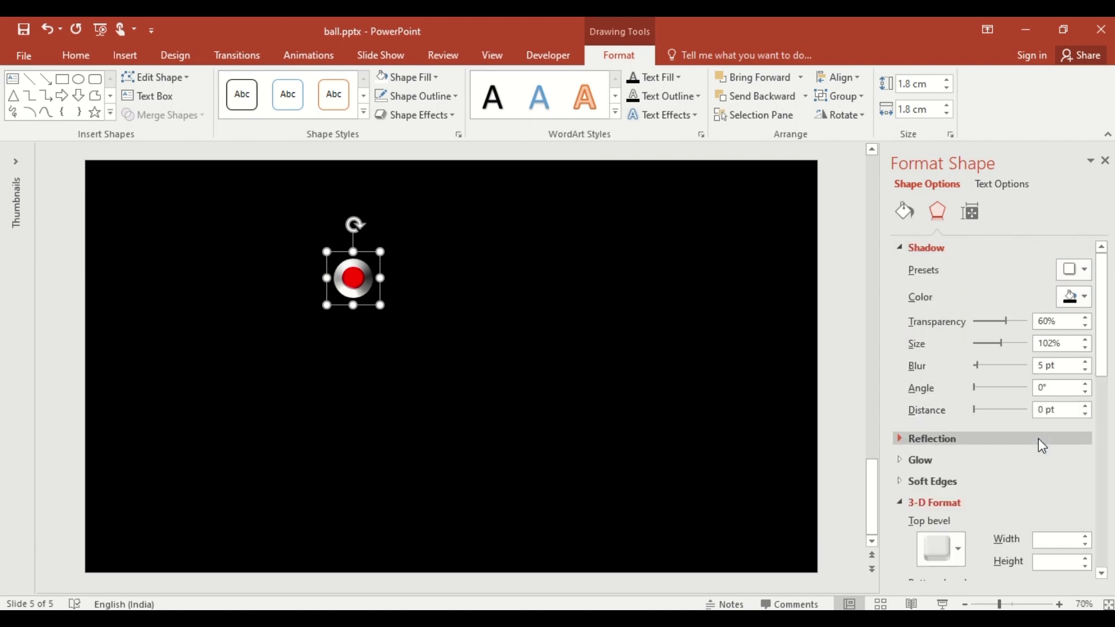
left_click(995, 250)
left_click(977, 334)
Show gridlines and guides, and arrange the pin and its copies as a vertical column of four on the vertical centre guide
left_click(486, 58)
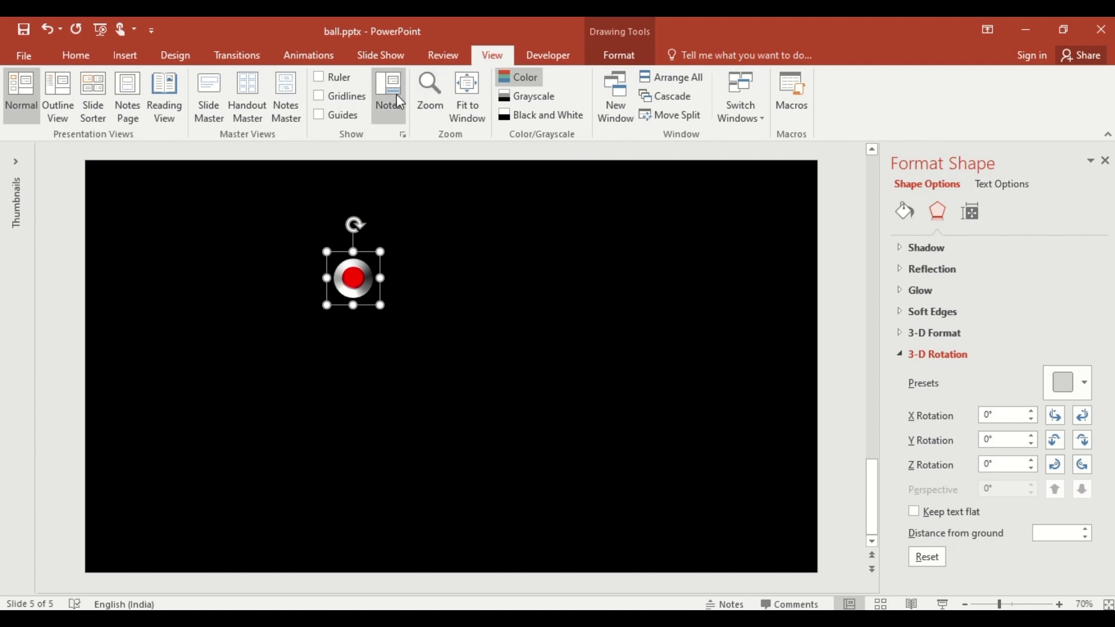
left_click(318, 96)
left_click(319, 114)
left_click_drag(374, 281, 478, 419)
left_click_drag(478, 418, 477, 512)
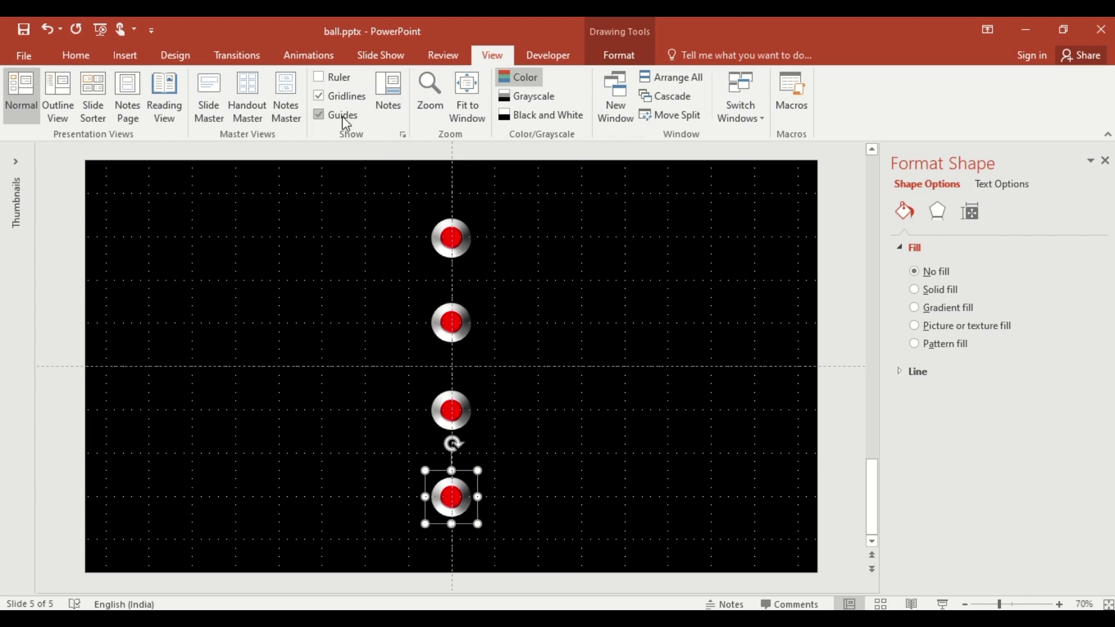
Hide the gridlines and guides, and distribute the four pins in the column vertically
left_click(323, 115)
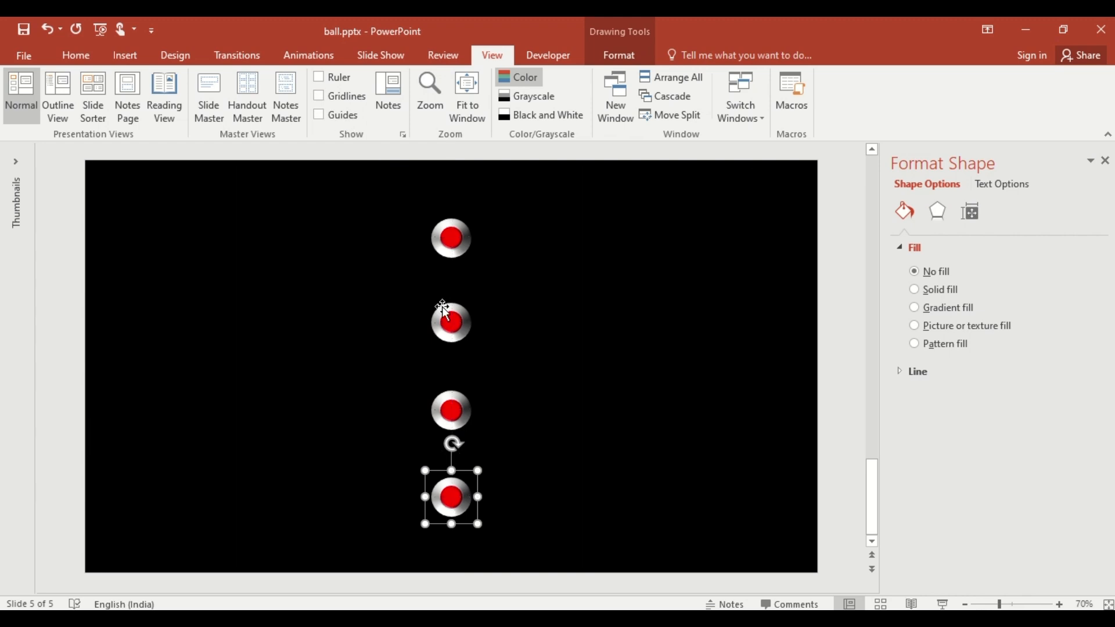
key("ctrl+a")
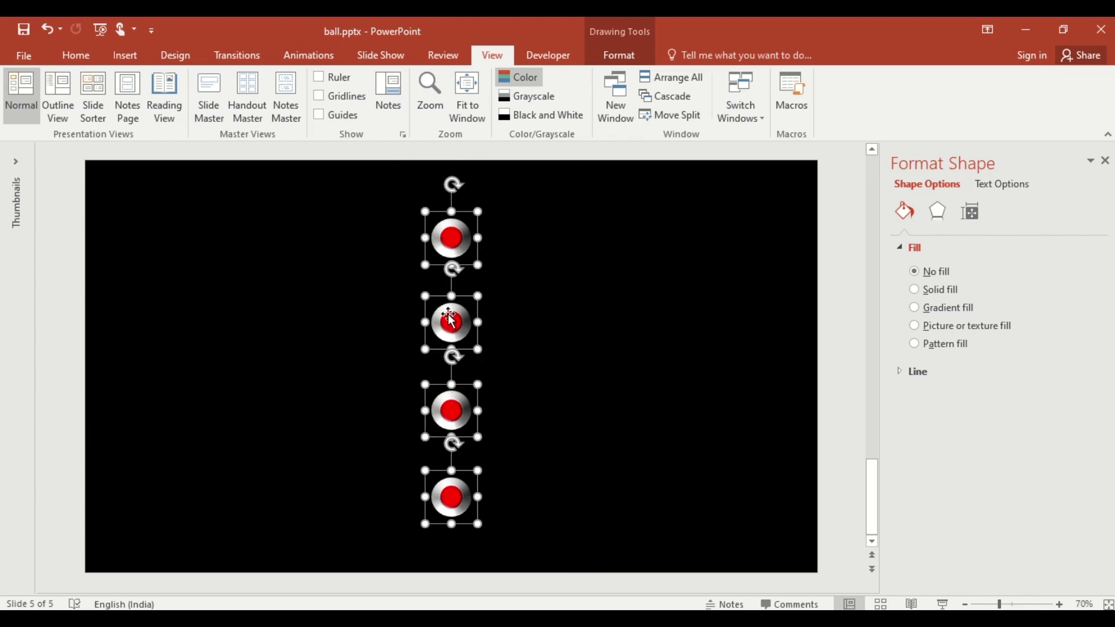
left_click(620, 52)
left_click(843, 78)
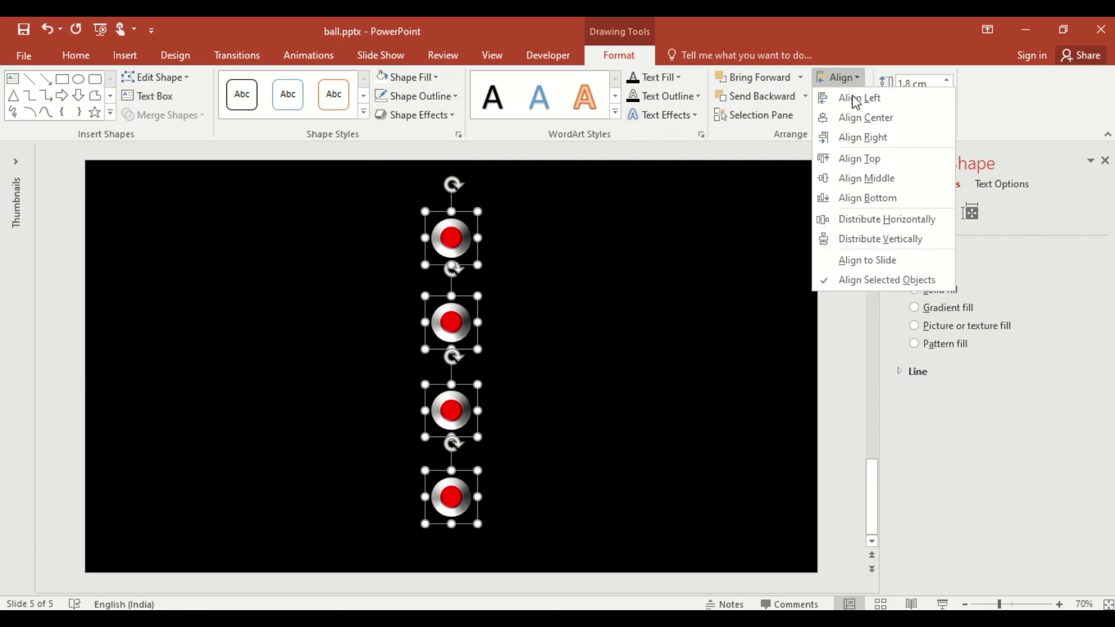
left_click(880, 240)
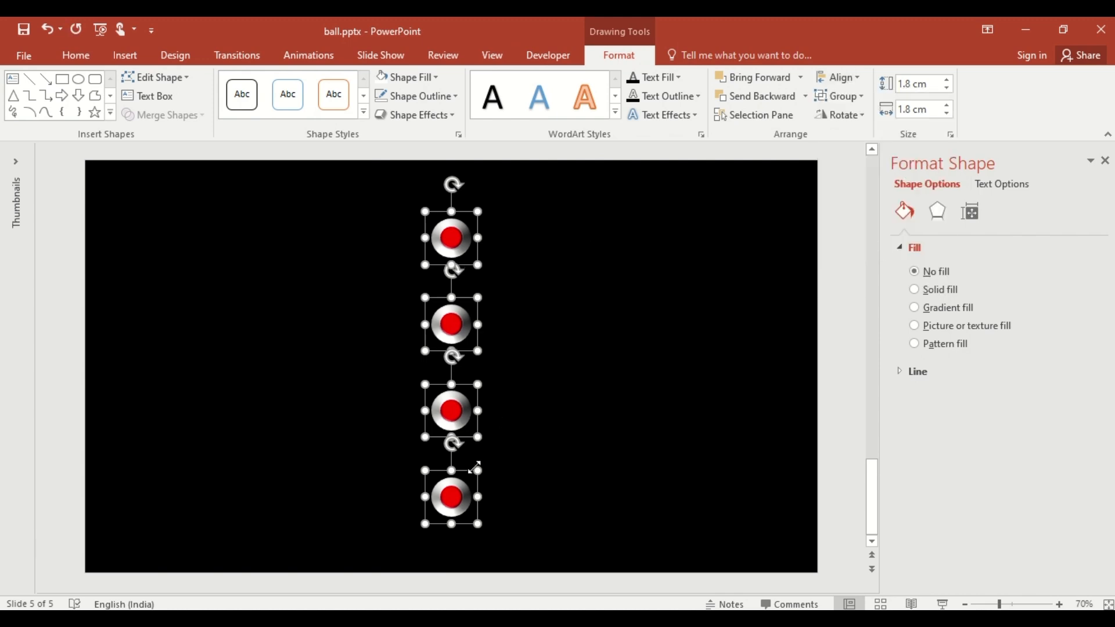
Copy pins from the column of four to form columns of three, two and one, making a triangle of ten pins
left_click(469, 485, "ctrl")
left_click_drag(453, 329, 402, 360)
left_click(406, 449, "ctrl")
left_click_drag(405, 302, 288, 381)
left_click(347, 412, "ctrl")
Group the two pins of the second column next to the single pin
left_click(332, 329)
left_click(331, 406, "ctrl")
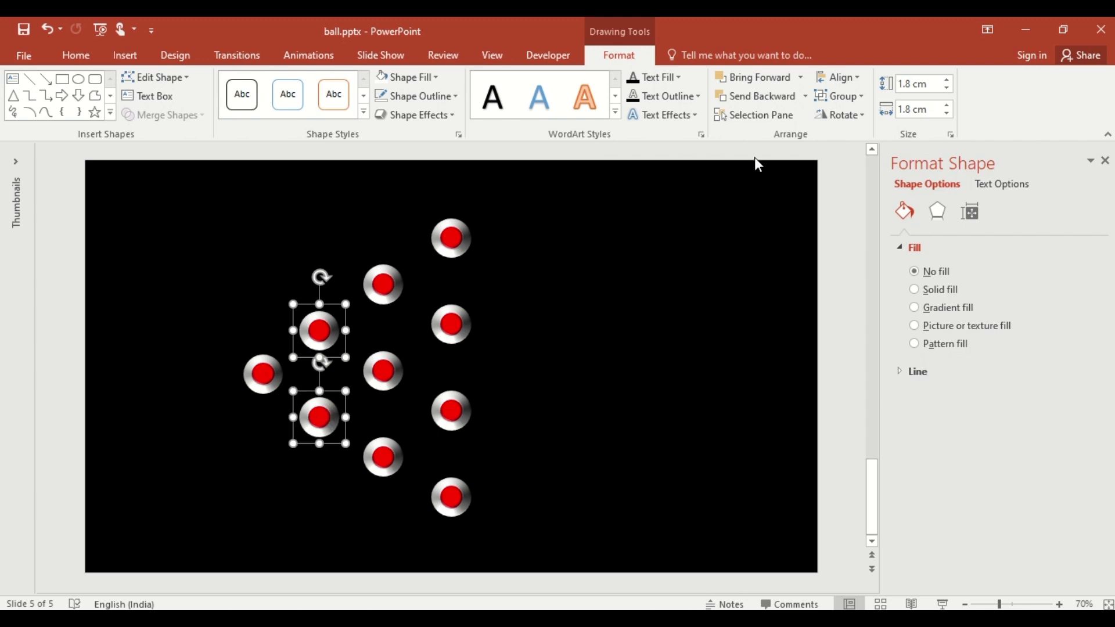
left_click(846, 96)
left_click(846, 114)
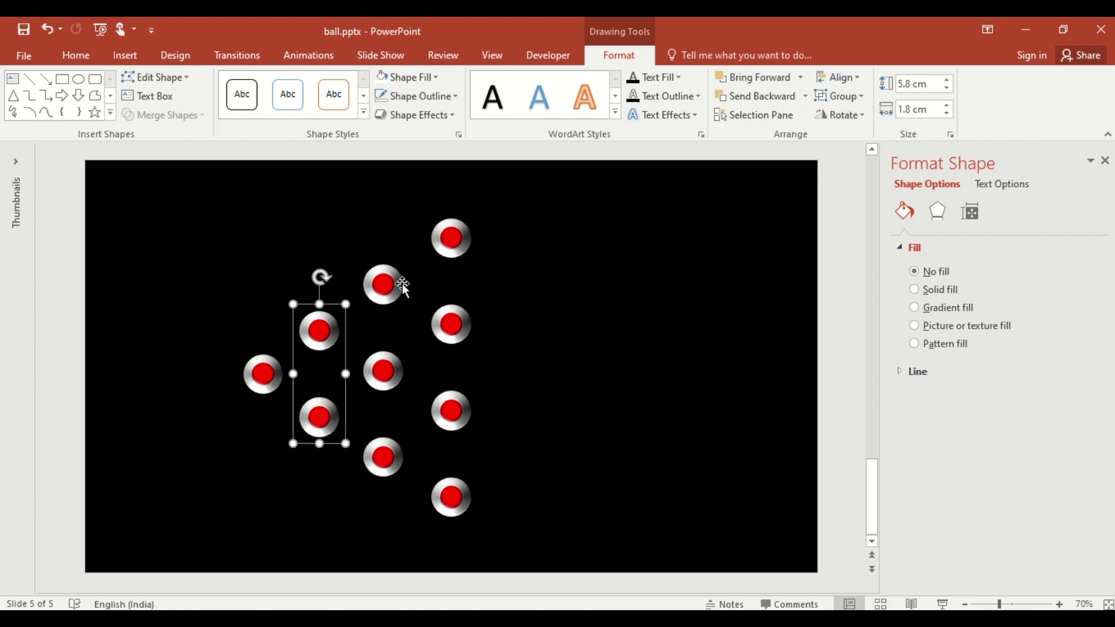
Group the three pins of the third column
left_click(381, 285)
left_click(385, 363, "ctrl")
left_click(391, 453, "ctrl")
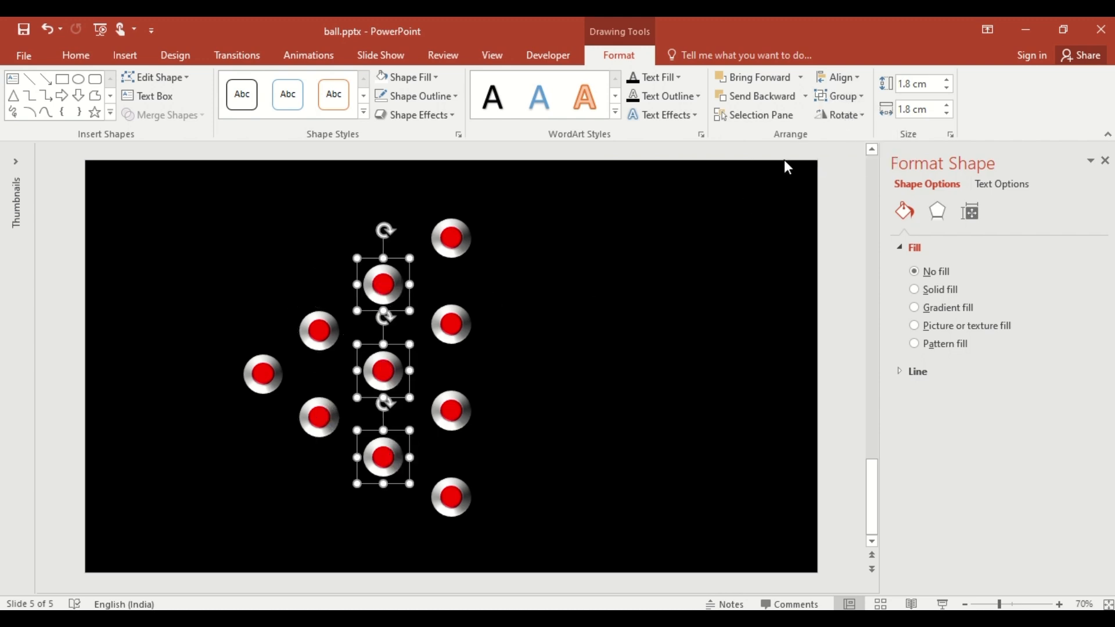
left_click(847, 103)
left_click(848, 116)
Group the four pins of the longest column
left_click(451, 241)
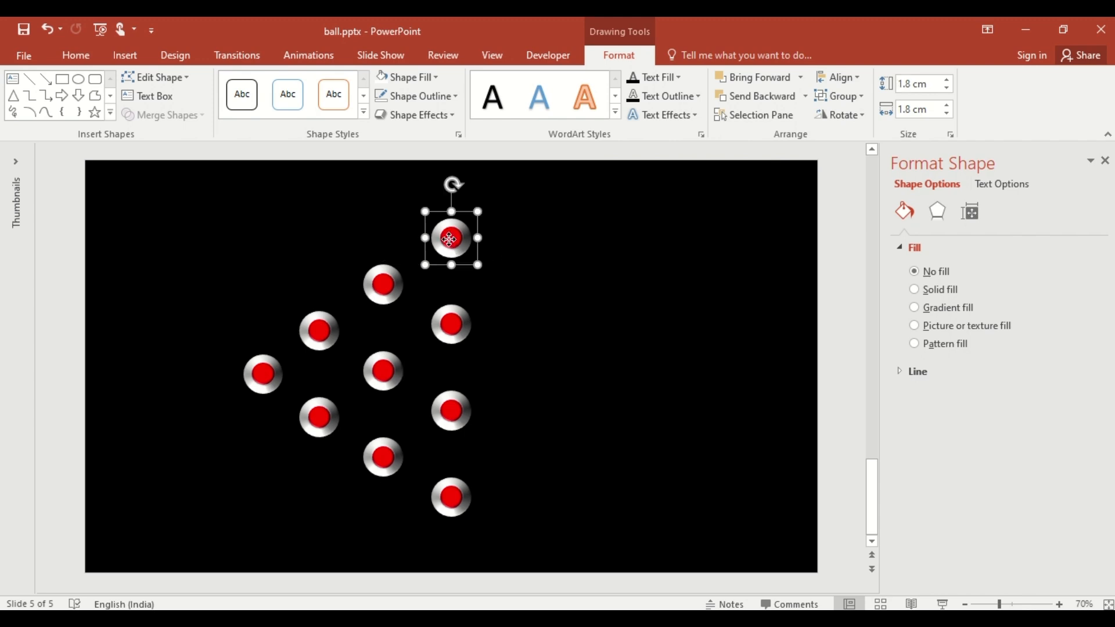
left_click(453, 339, "ctrl")
left_click(452, 407, "ctrl")
left_click(453, 494, "ctrl")
left_click(840, 97)
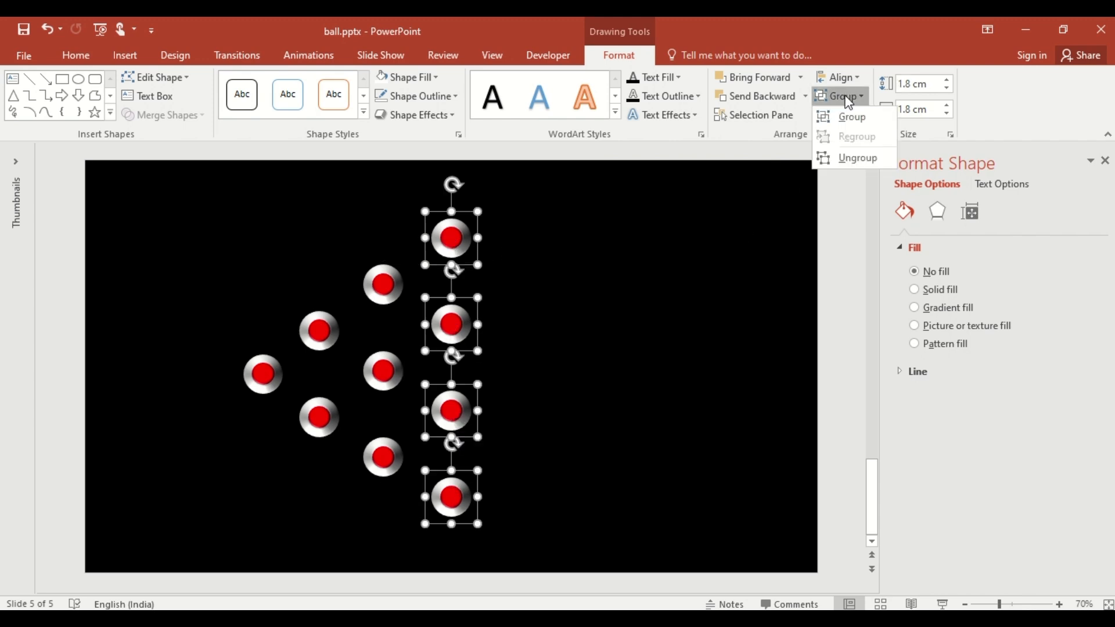
left_click(848, 117)
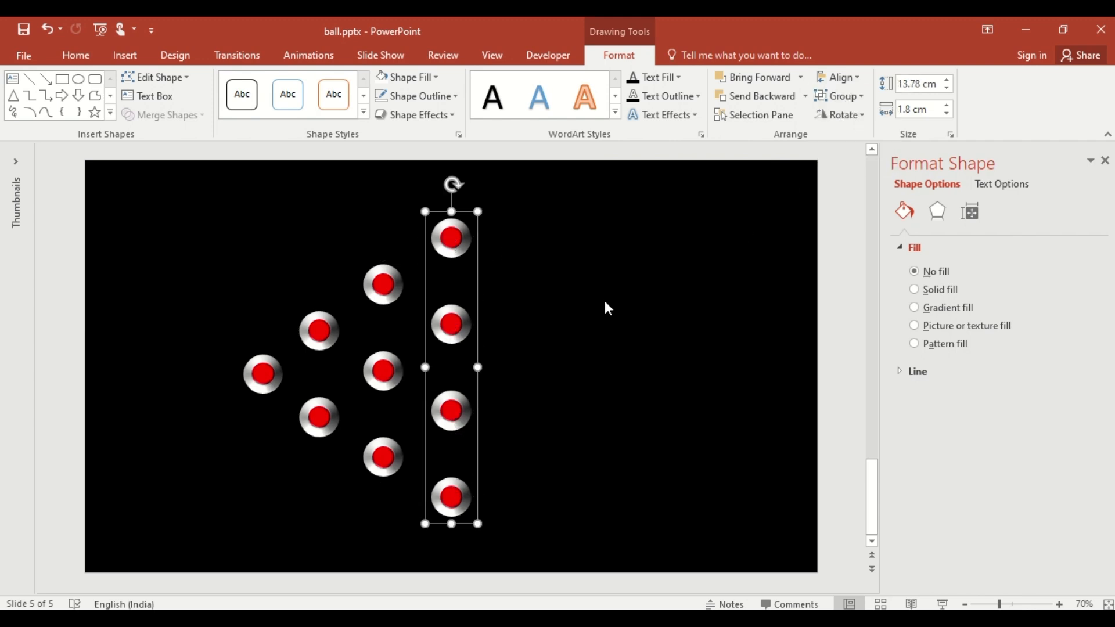
Align the single pin and the three grouped columns by their middles and distribute them horizontally
key("ctrl+a")
left_click(838, 77)
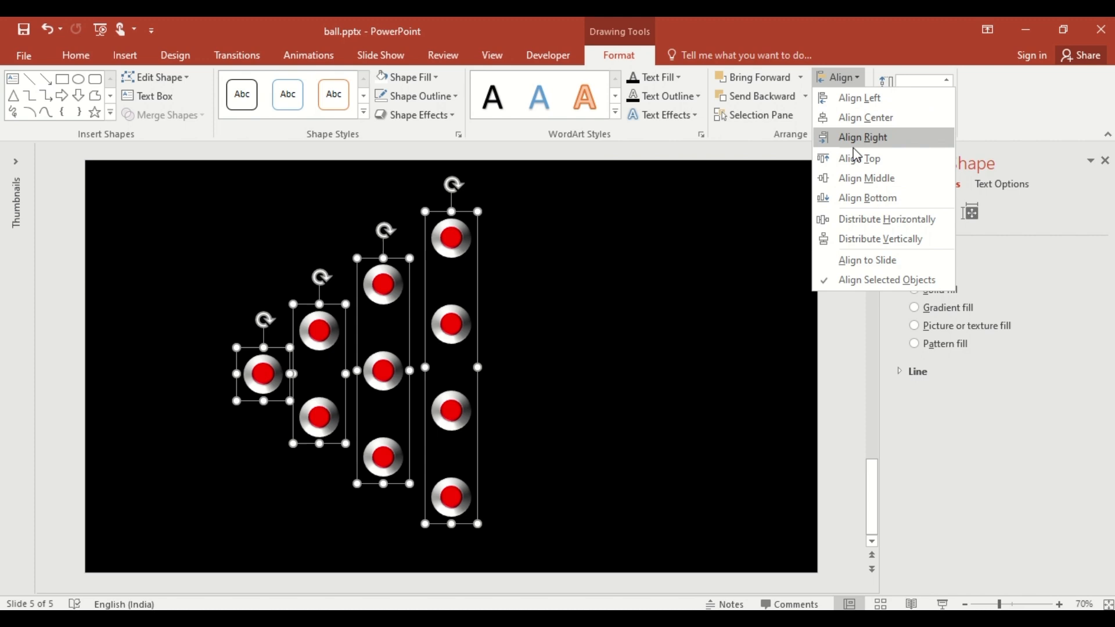
left_click(856, 180)
left_click(845, 79)
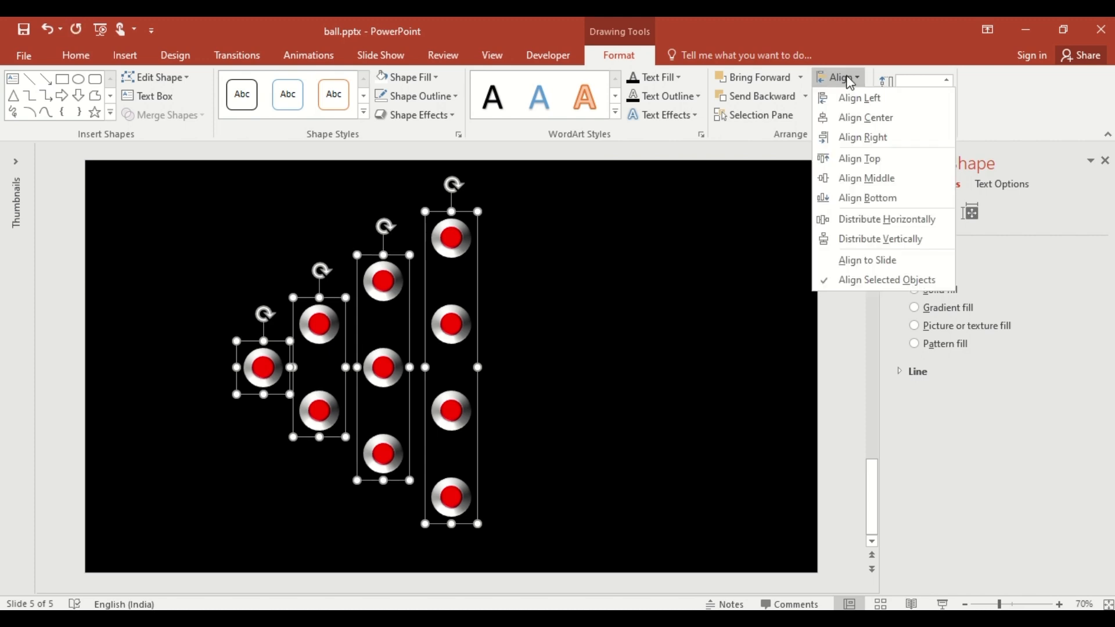
left_click(866, 220)
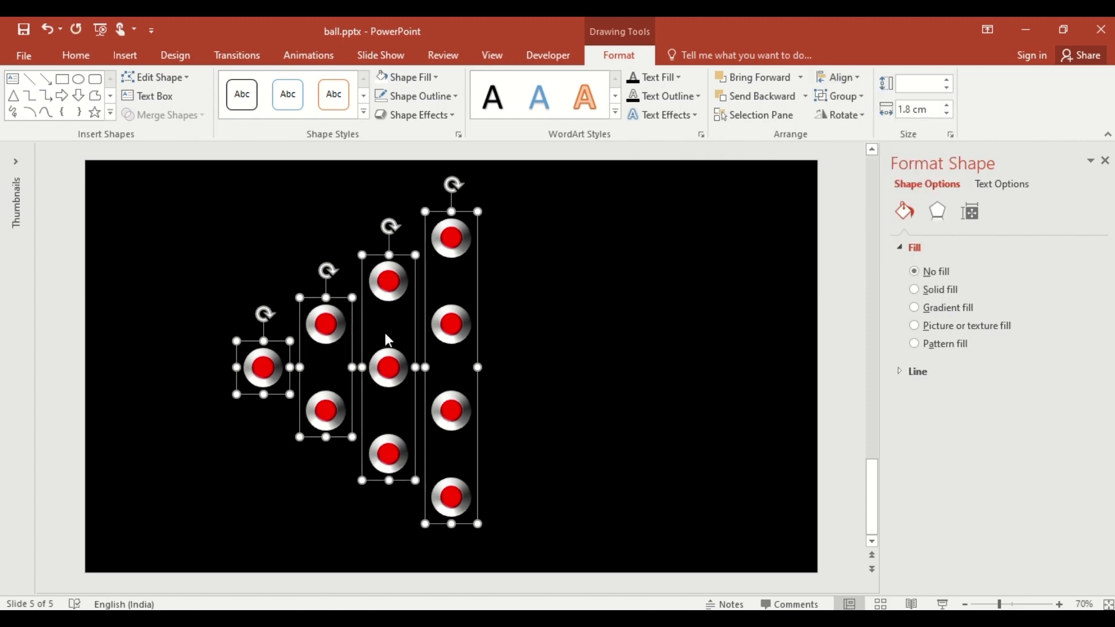
Ungroup the columns of two, three and four pins, and group all ten pins together
left_click(279, 351, "shift")
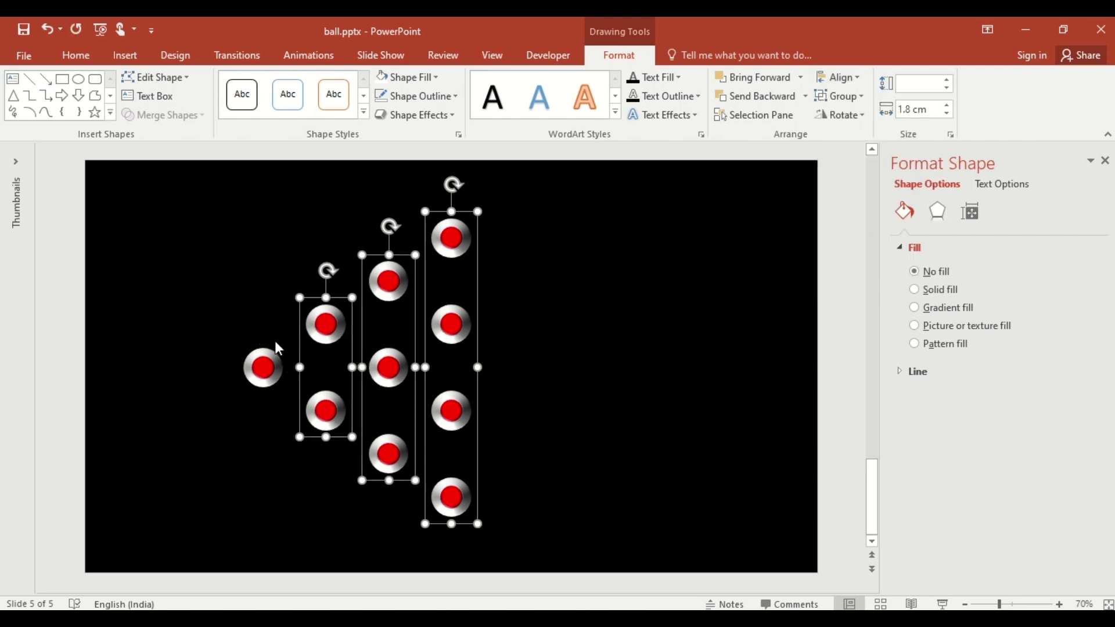
left_click(836, 99)
left_click(846, 156)
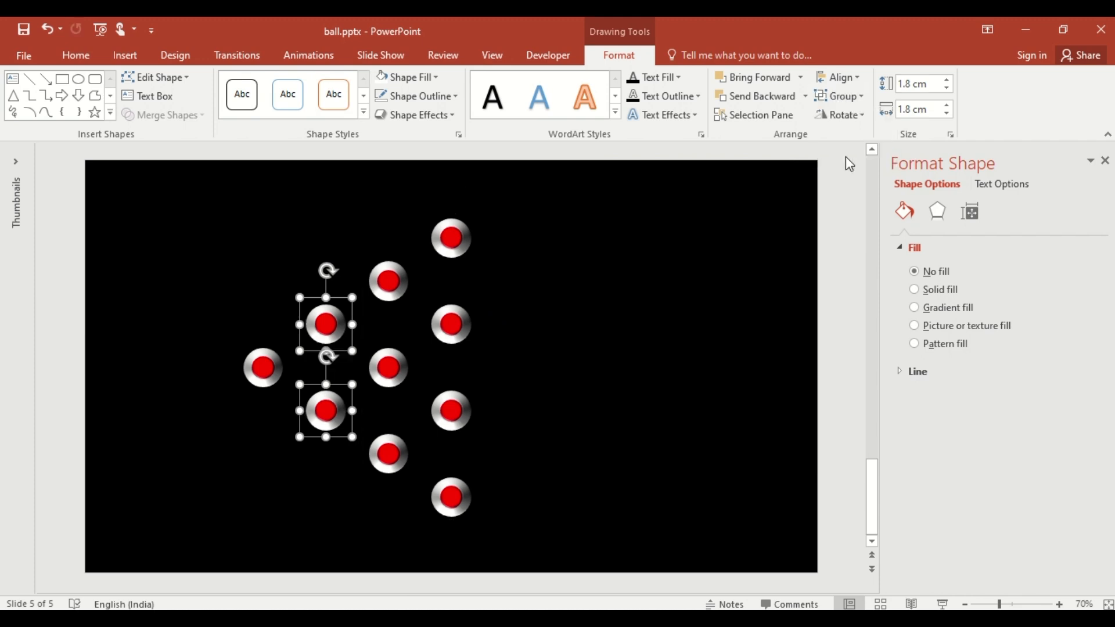
left_click(843, 96)
left_click(852, 119)
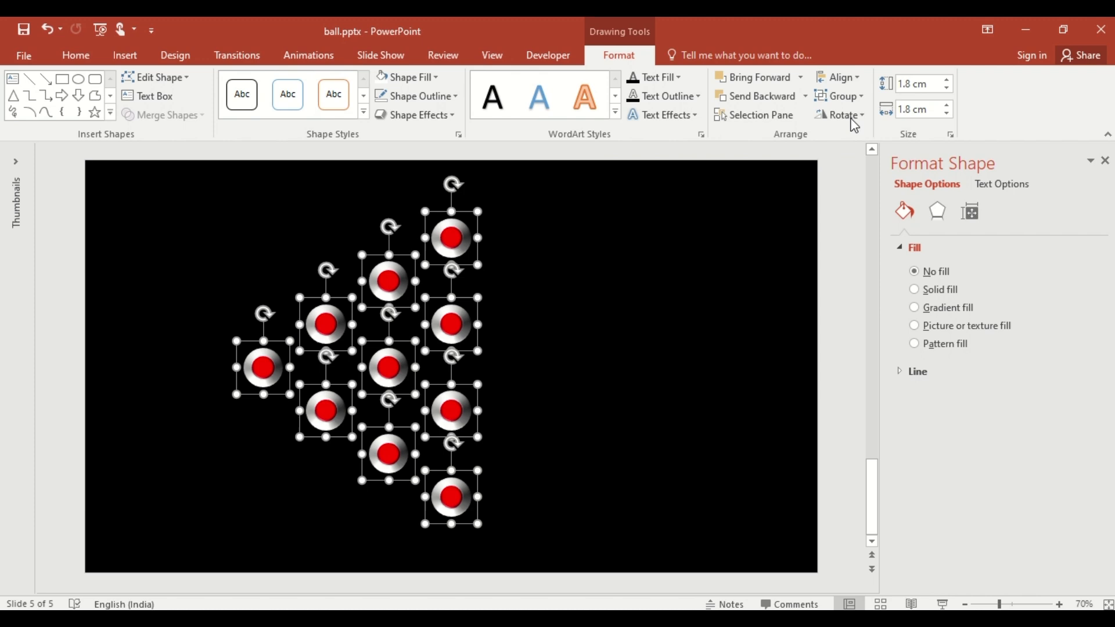
Set the pin group's 3-D rotation to X 72°, Y 295° and Z 285°
left_click(937, 211)
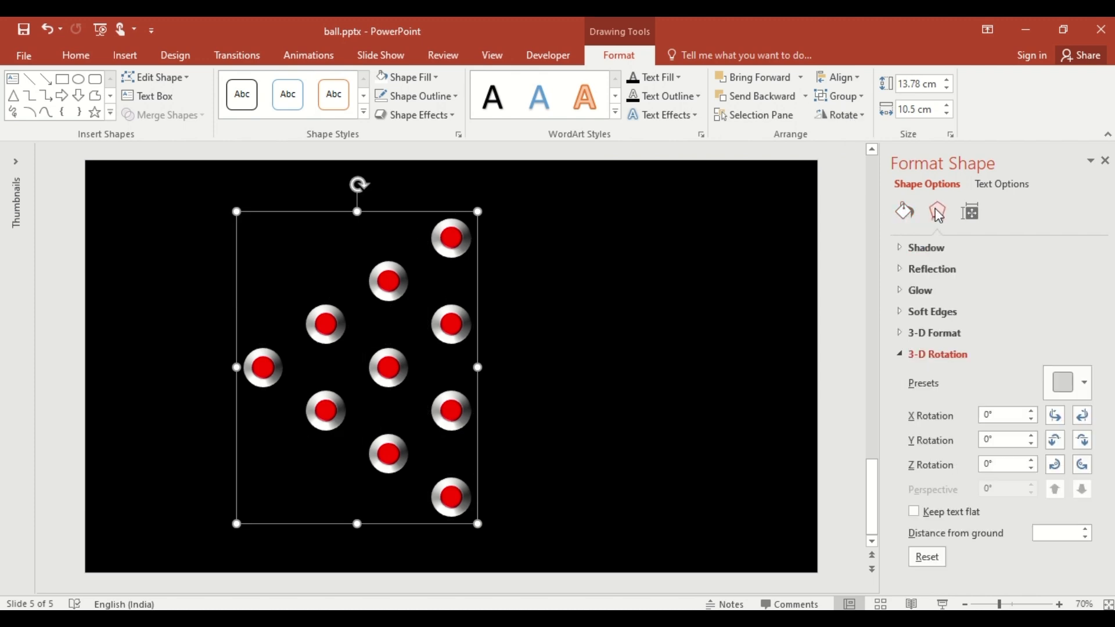
left_click(985, 413)
type("72")
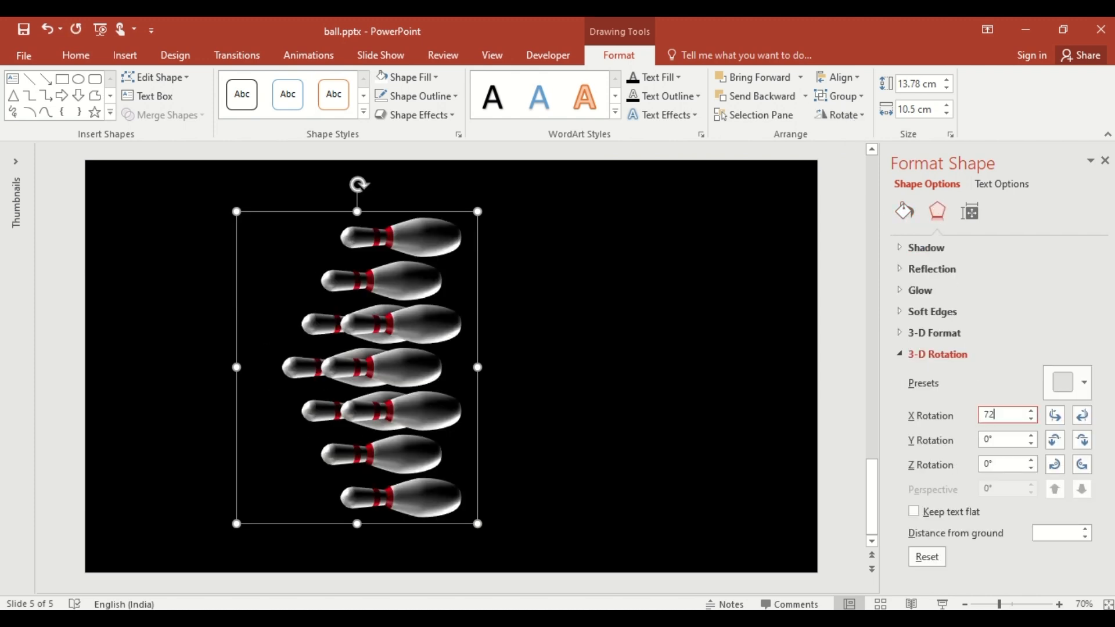
left_click(994, 440)
type("295")
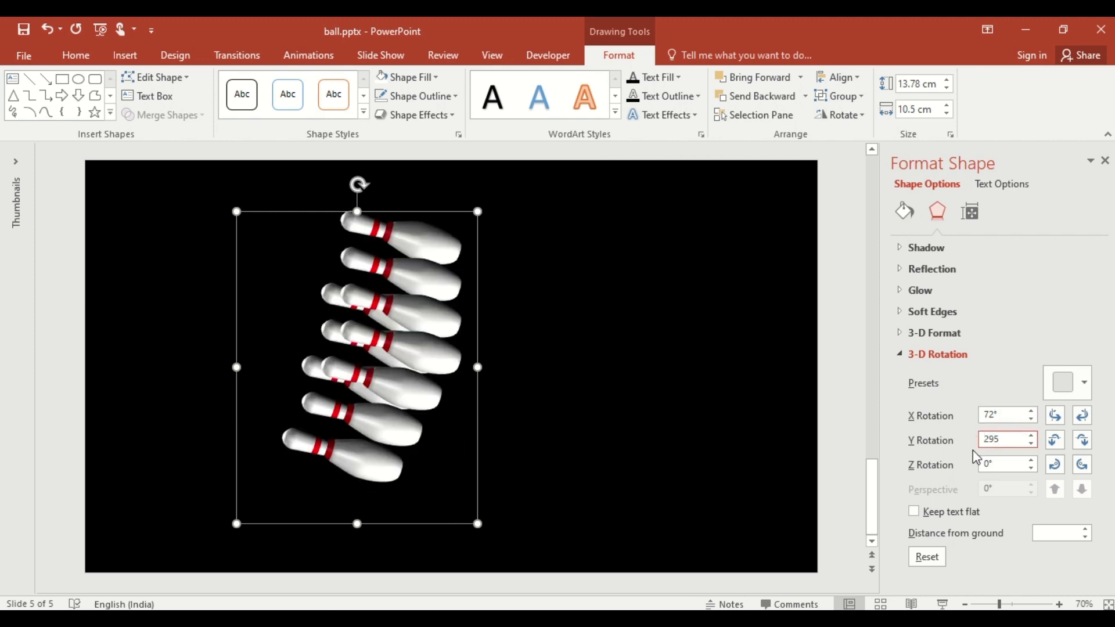
left_click(1000, 459)
type("285")
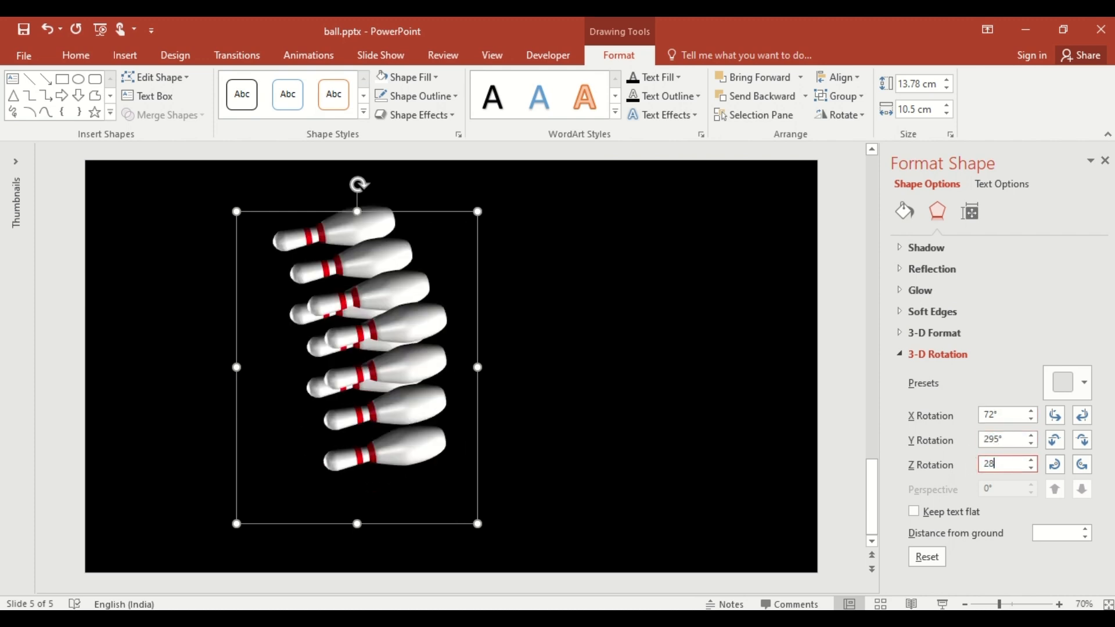
Move the pin group to the upper middle of the slide and close the shape formatting pane
left_click_drag(480, 457, 551, 374)
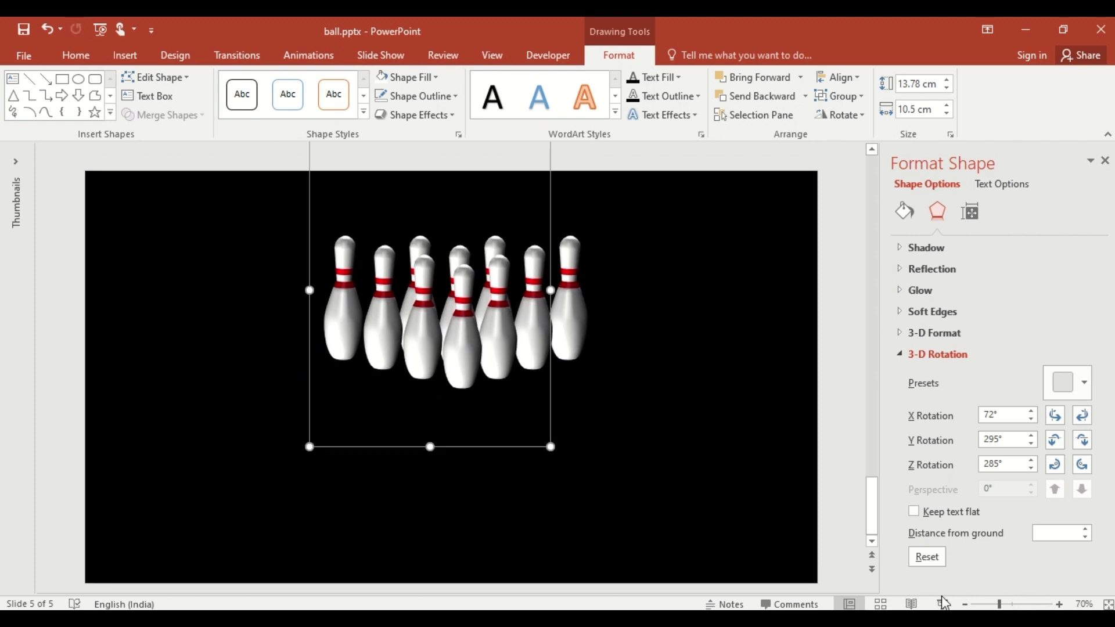
left_click(965, 604)
left_click(965, 604)
left_click(1104, 160)
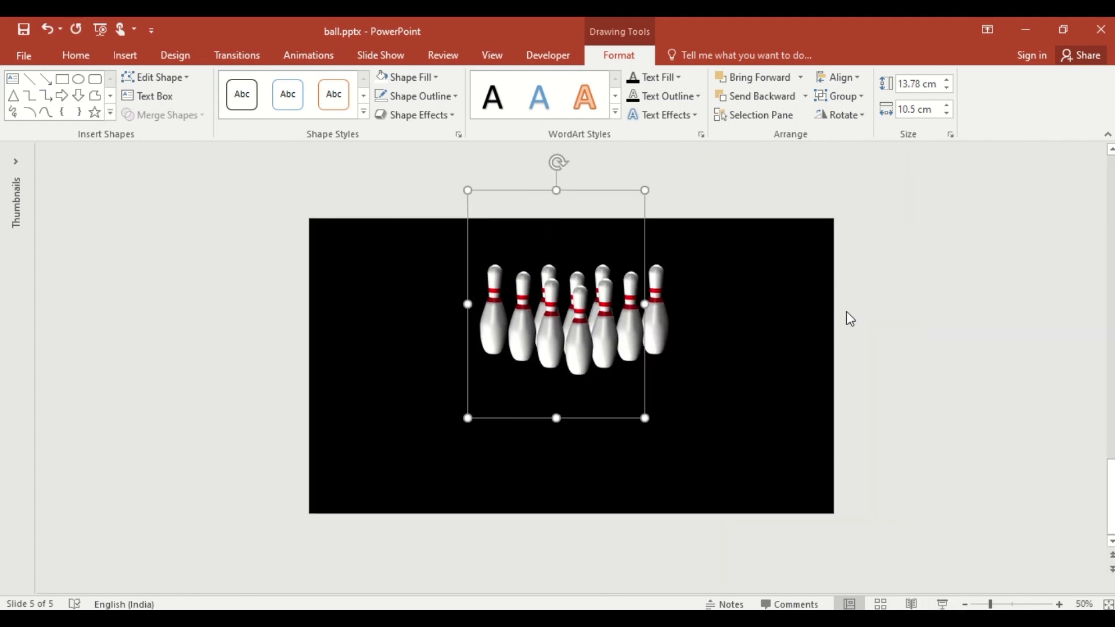
left_click(765, 342)
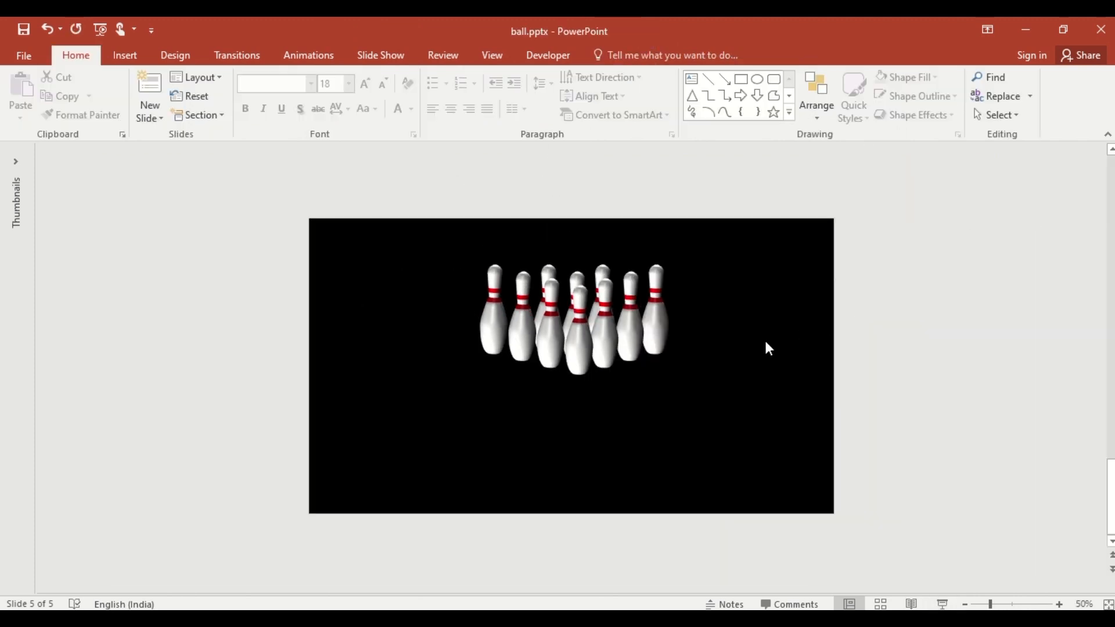
Insert the bowling ball picture Picture1.png from the Desktop folder onto the slide
left_click(130, 60)
left_click(112, 110)
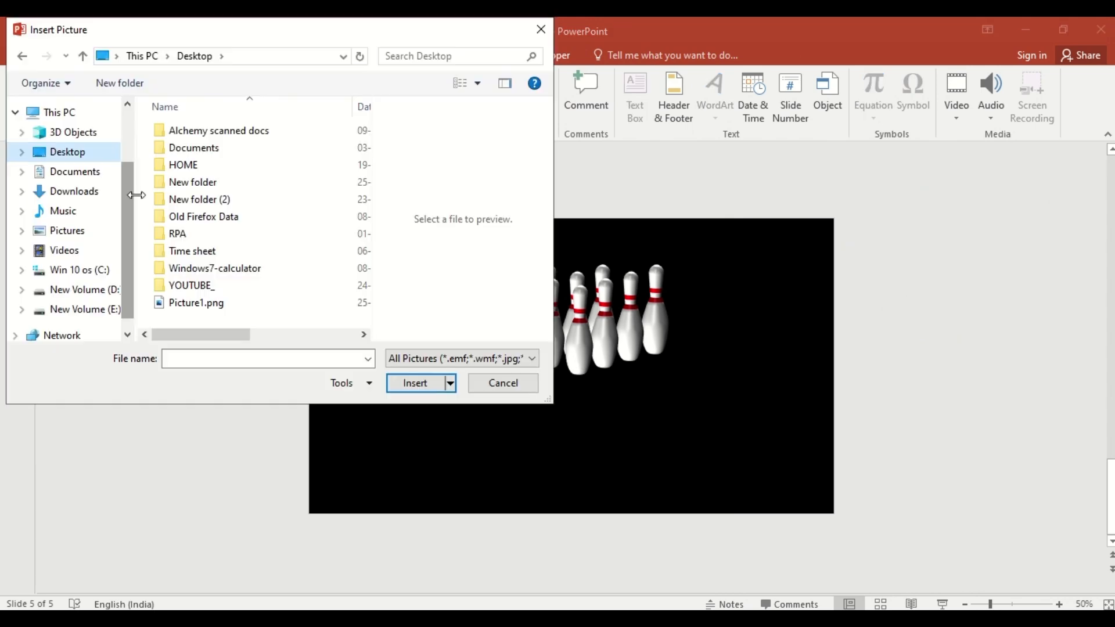
left_click(226, 306)
left_click(413, 386)
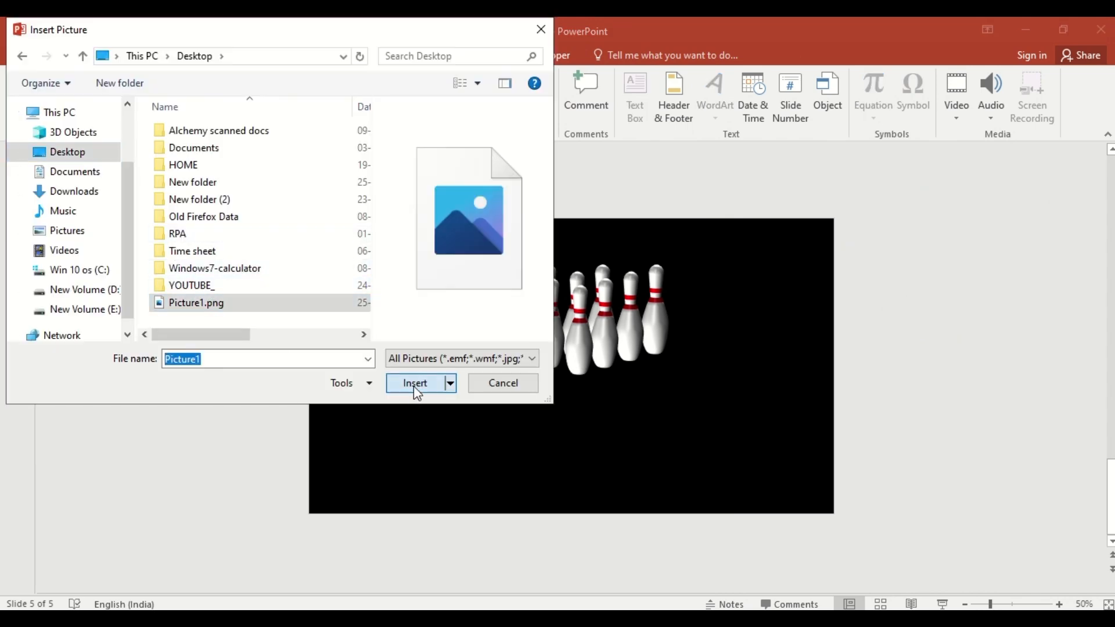
Apply the half reflection with a medium gap below the ball picture from the reflection presets, and close the picture formatting pane
left_click(622, 56)
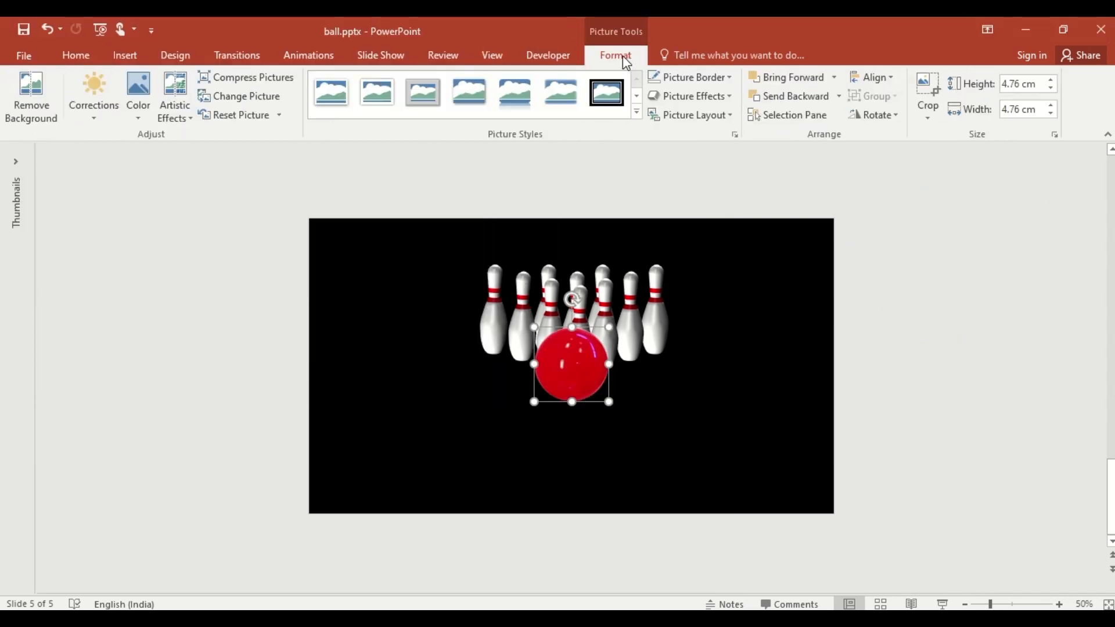
left_click(735, 135)
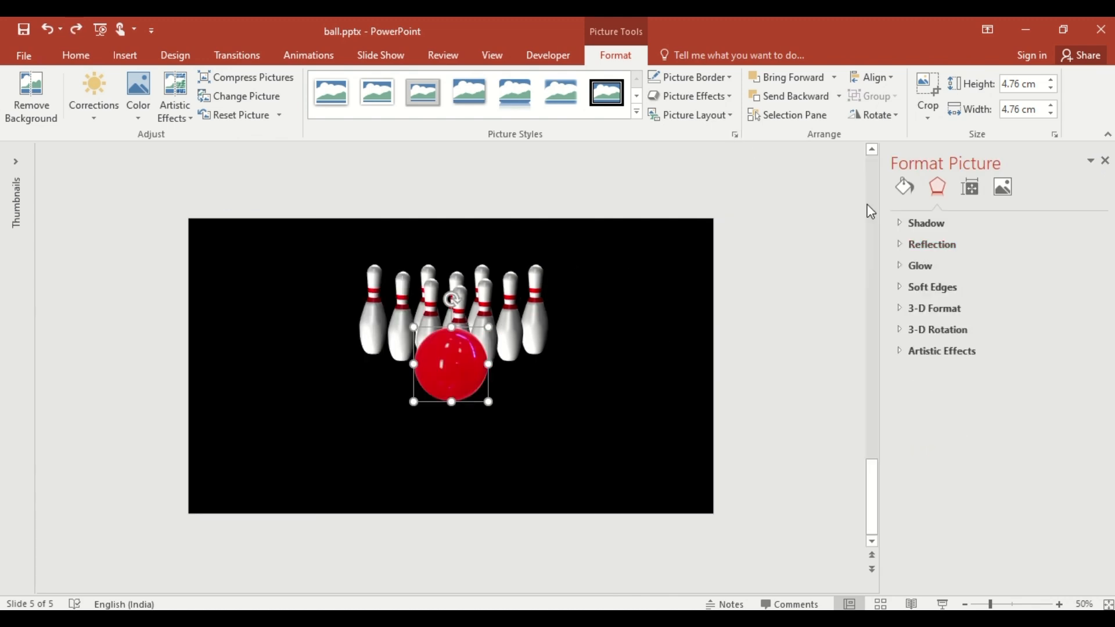
left_click(930, 244)
left_click(1083, 267)
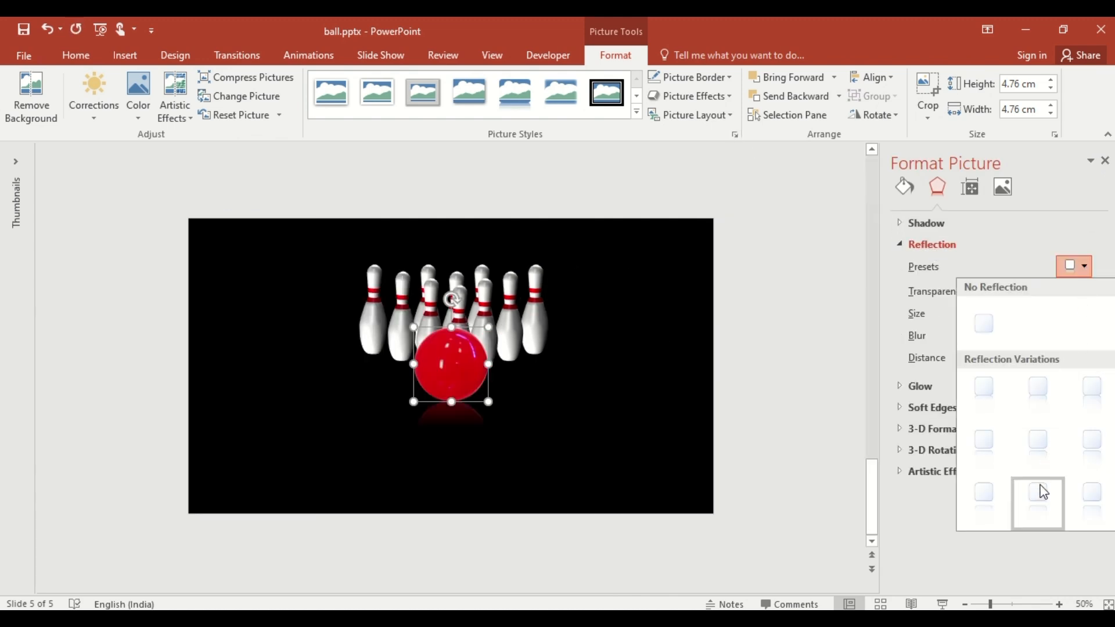
left_click(1040, 493)
left_click(1105, 160)
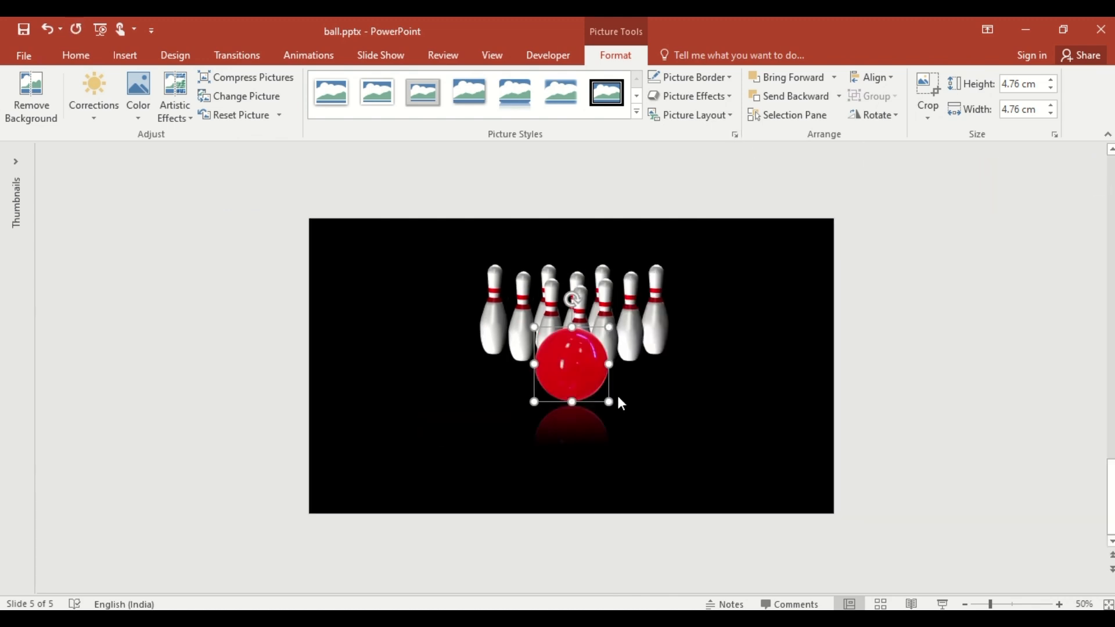
Shrink the ball picture to 4 cm by 4 cm and move it just below the slide's lower edge
left_click_drag(609, 402, 603, 395)
left_click_drag(588, 342, 588, 532)
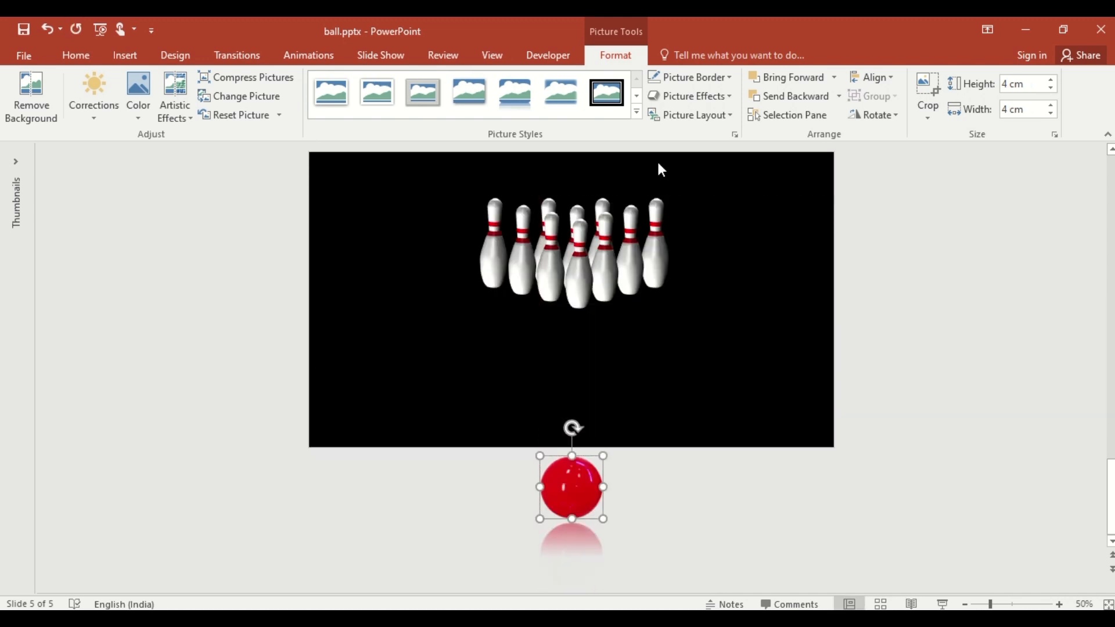
Give the ball a Lines motion path that runs straight up to the base of the front pin
left_click(307, 56)
left_click(595, 112)
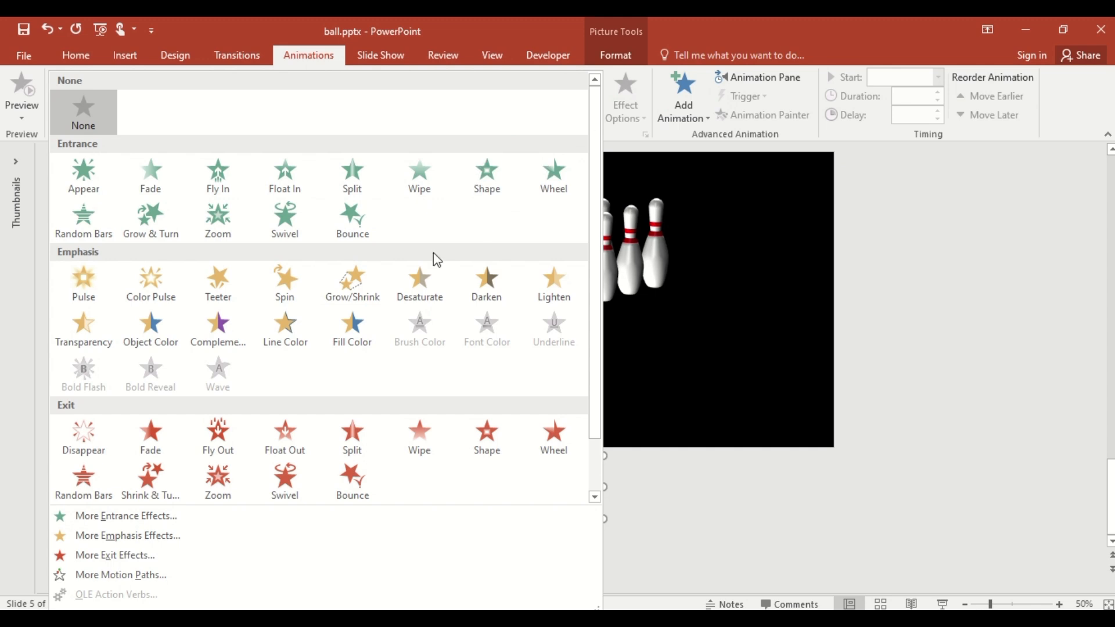
scroll(357, 342, "down", 1)
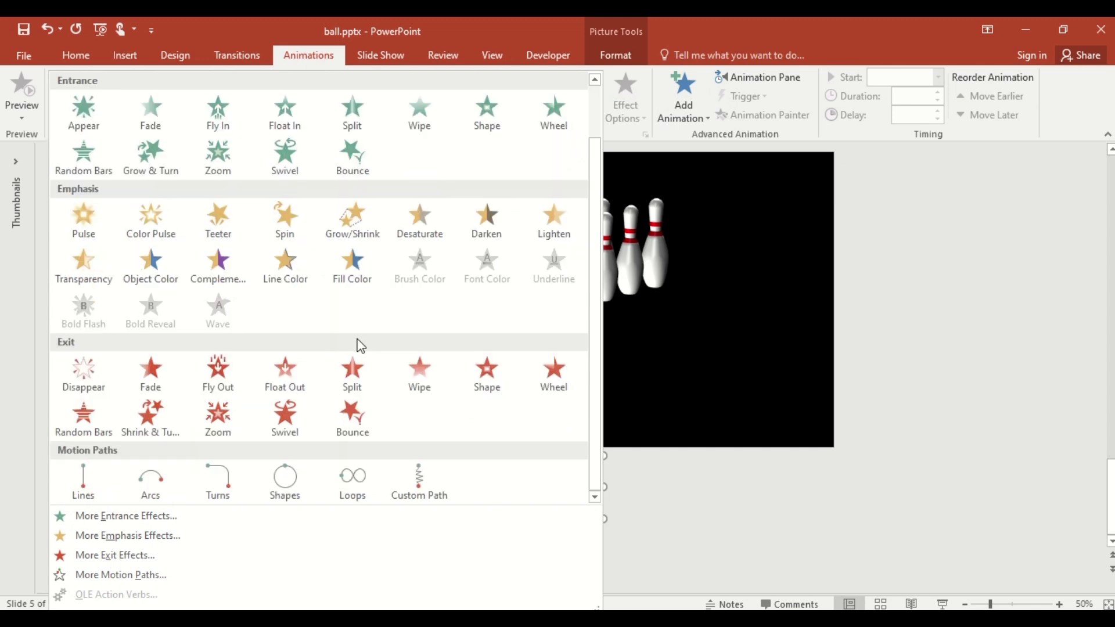
left_click(93, 487)
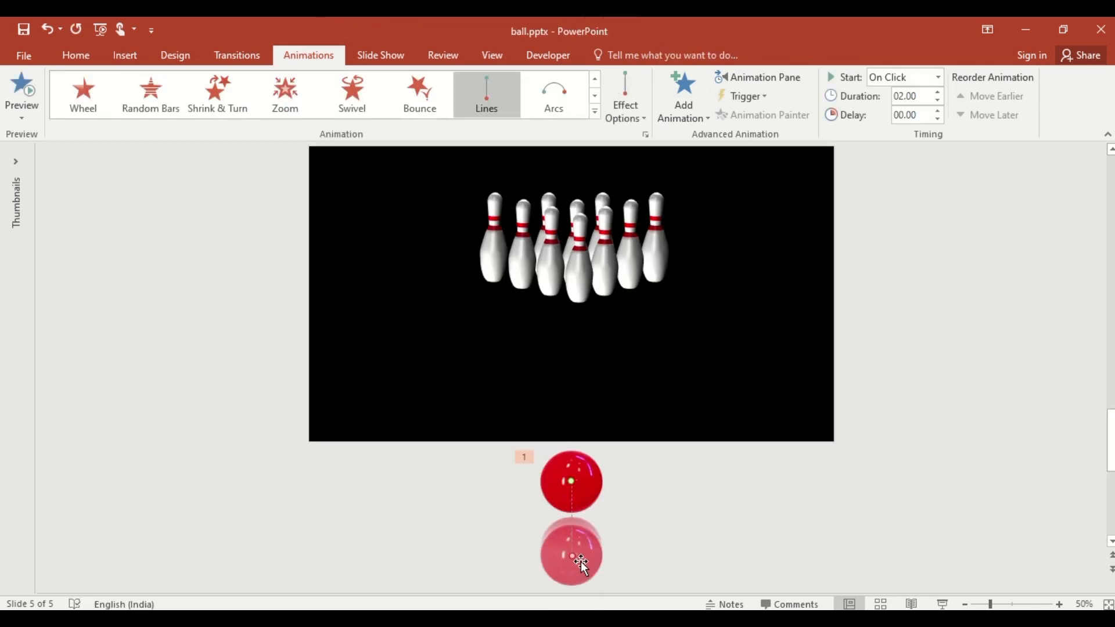
left_click_drag(581, 560, 602, 280)
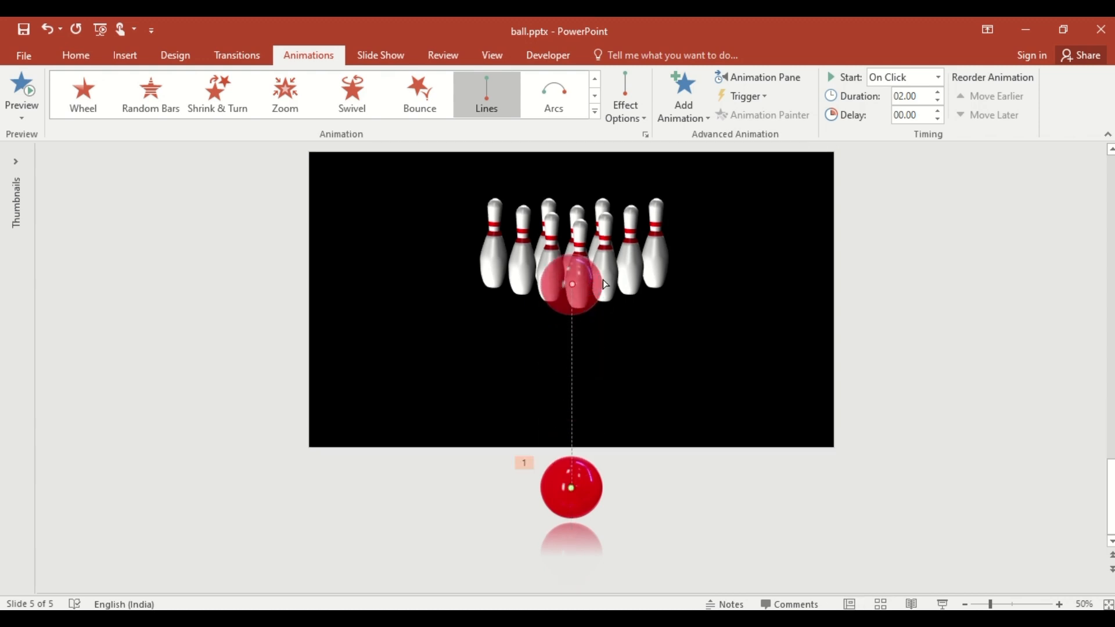
Set the ball's motion path timing to start With Previous, with a 3-second delay and a duration of 1 second (Fast)
left_click(765, 78)
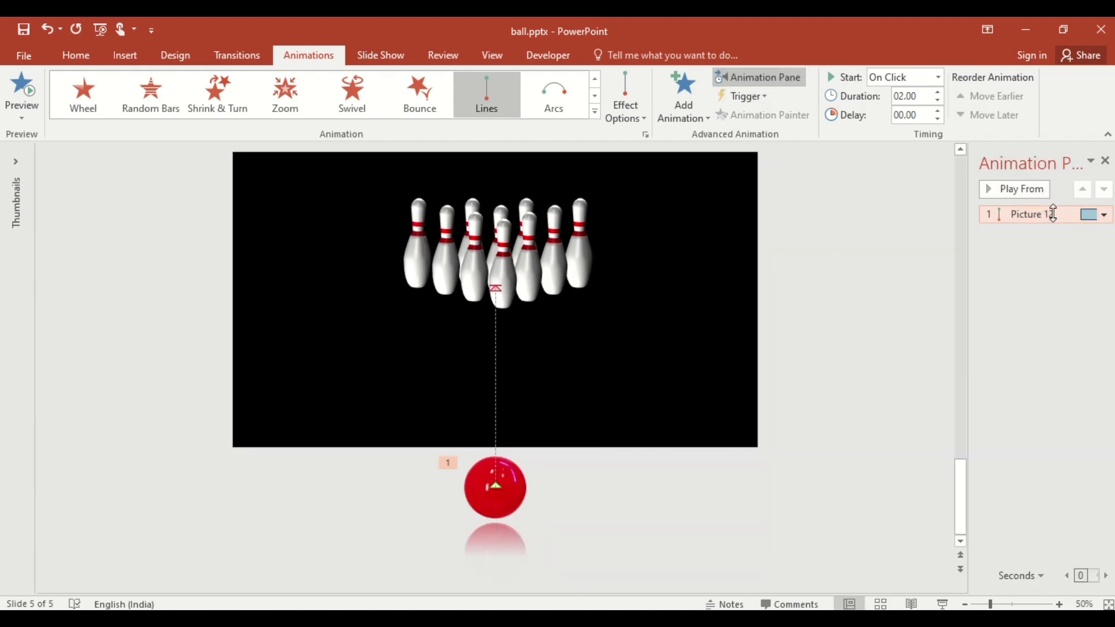
left_click(1103, 214)
left_click(1039, 311)
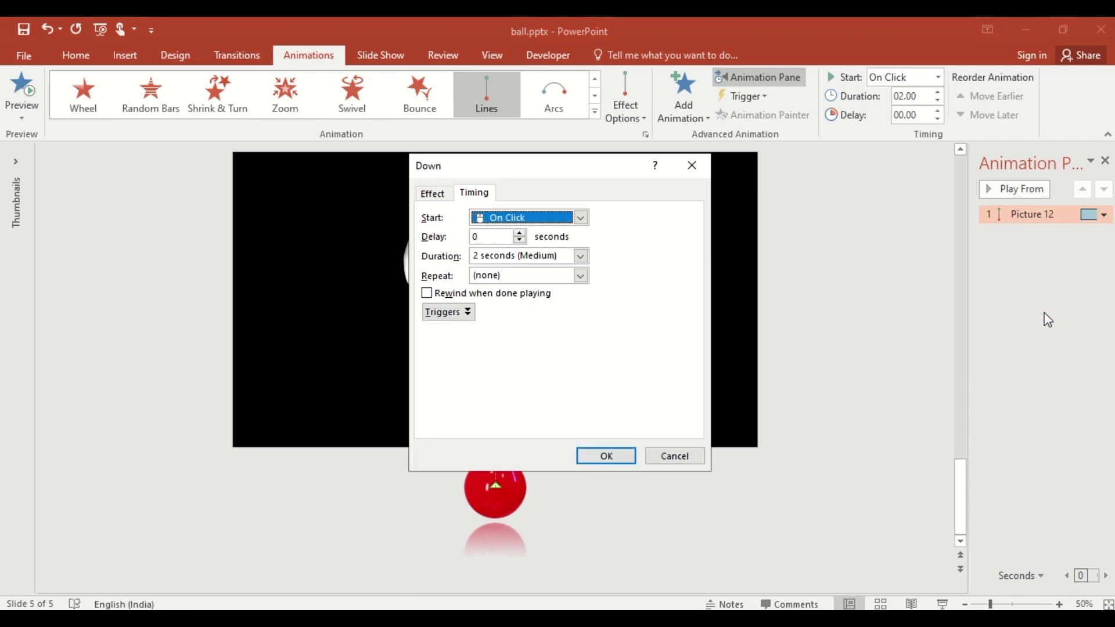
left_click(580, 218)
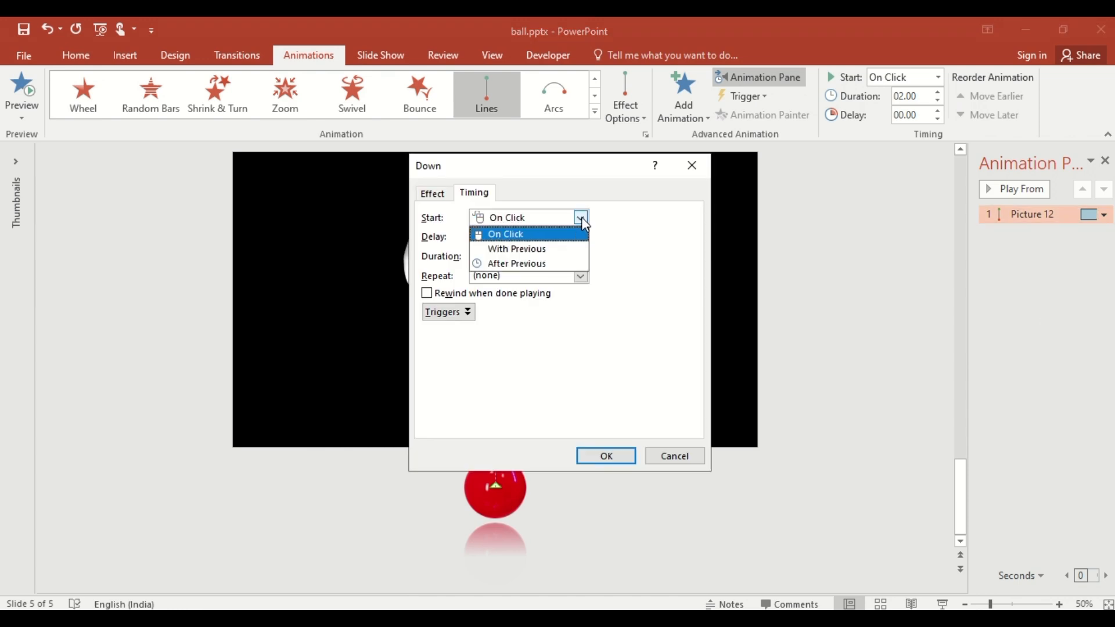
left_click(551, 249)
key("Tab")
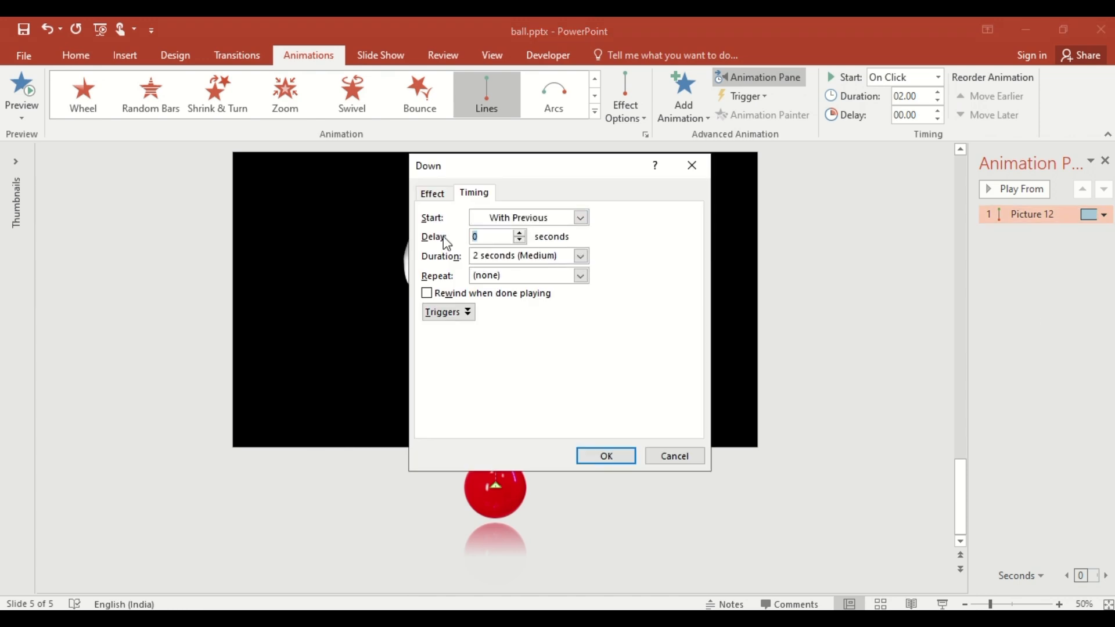
left_click(582, 259)
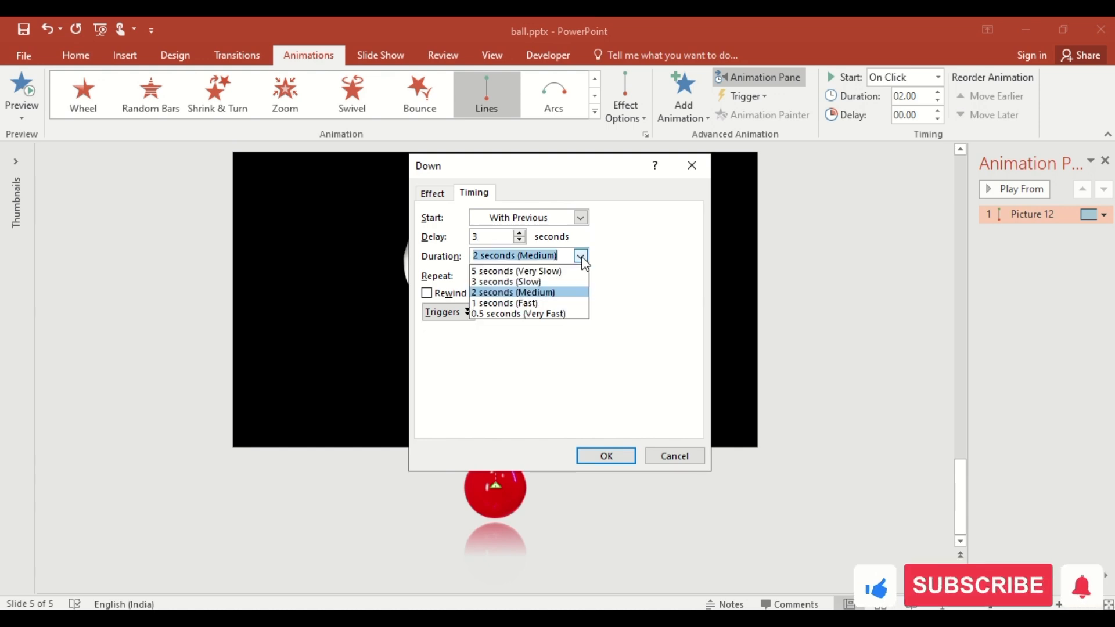
left_click(570, 301)
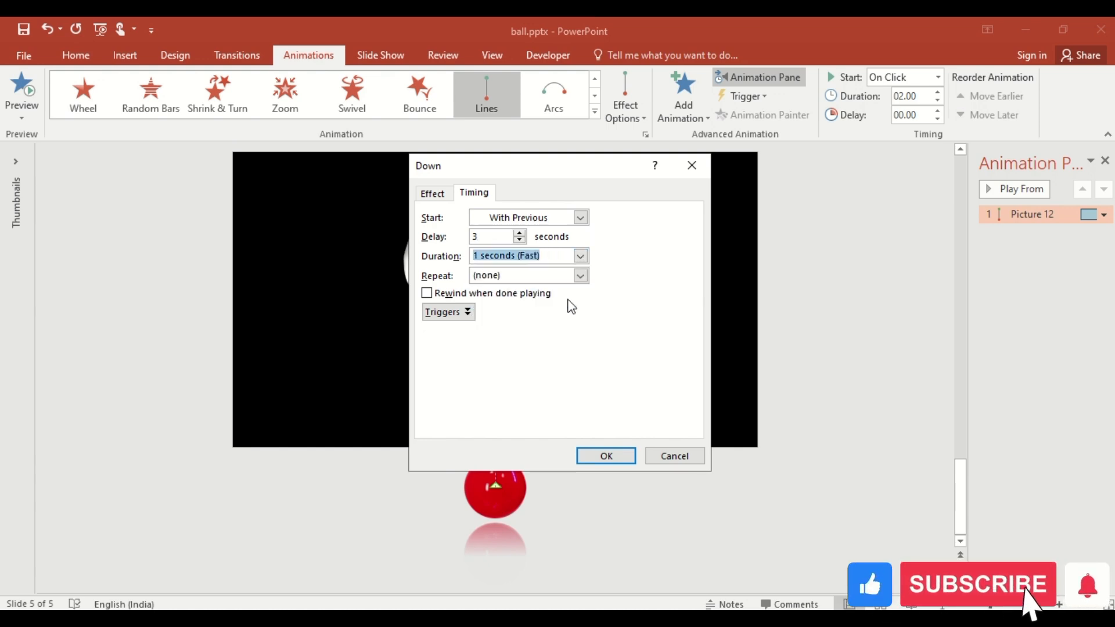
Set the motion path's smooth start and smooth end to 0 sec and make the ball Hide After Animation
left_click(437, 195)
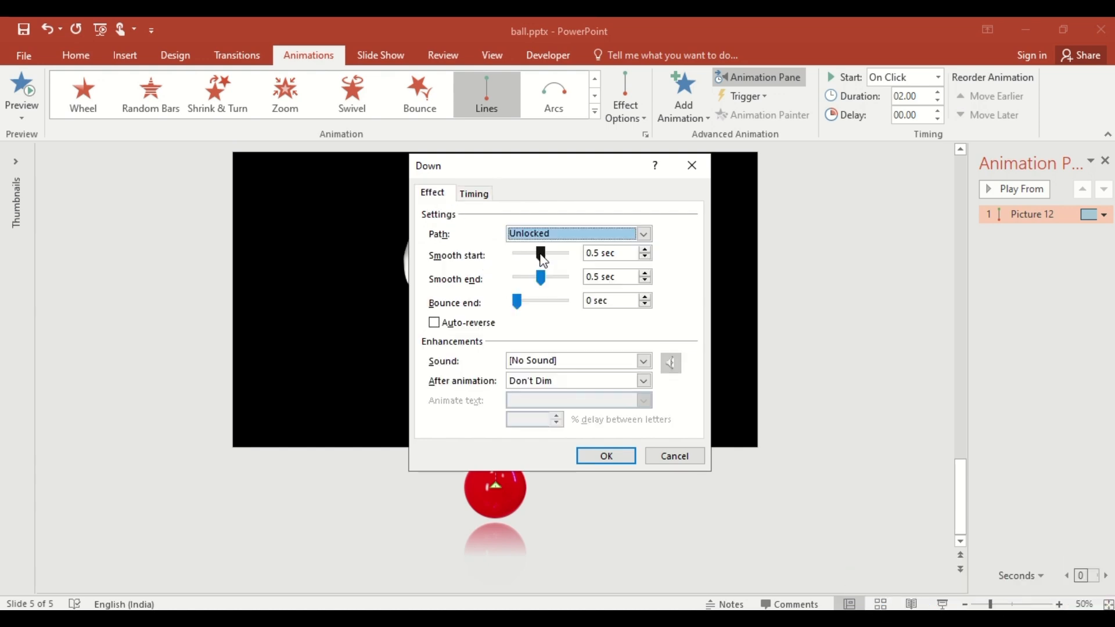
left_click_drag(540, 254, 499, 279)
left_click(540, 279)
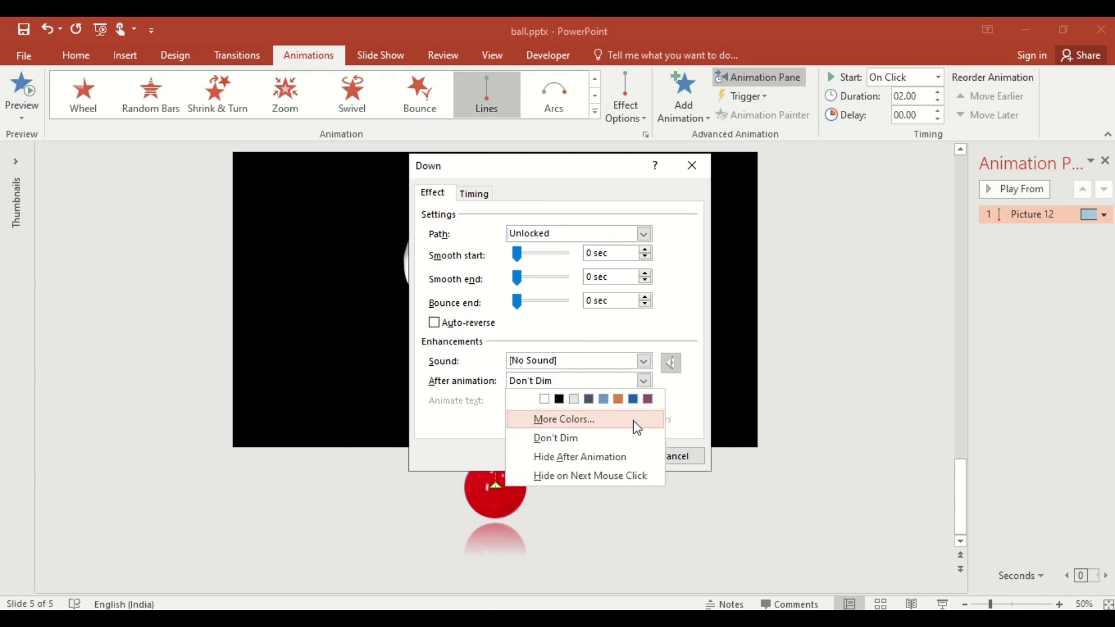
left_click(578, 456)
left_click(607, 457)
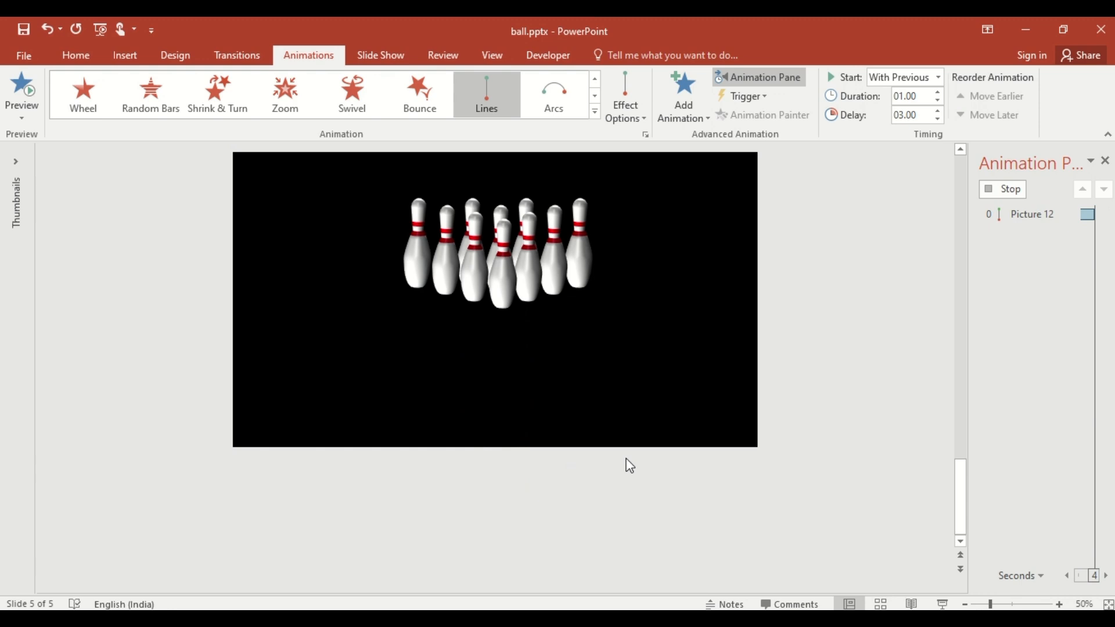
Add a Grow/Shrink animation to the ball, starting With Previous with a 3-second delay and lasting 0.5 seconds (Very Fast)
left_click(683, 116)
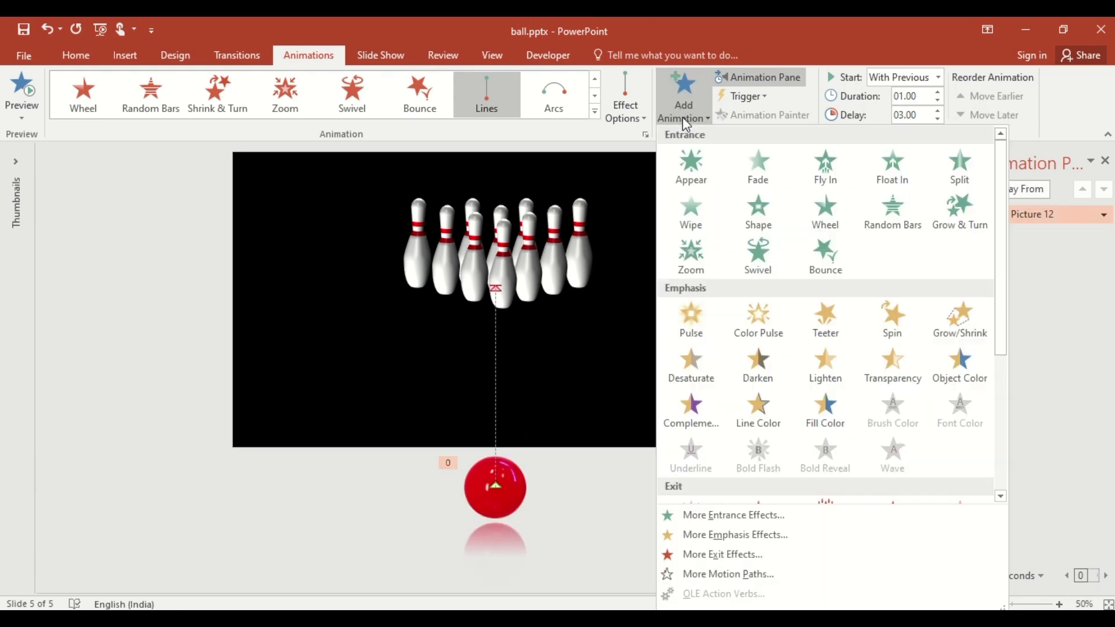
left_click(942, 323)
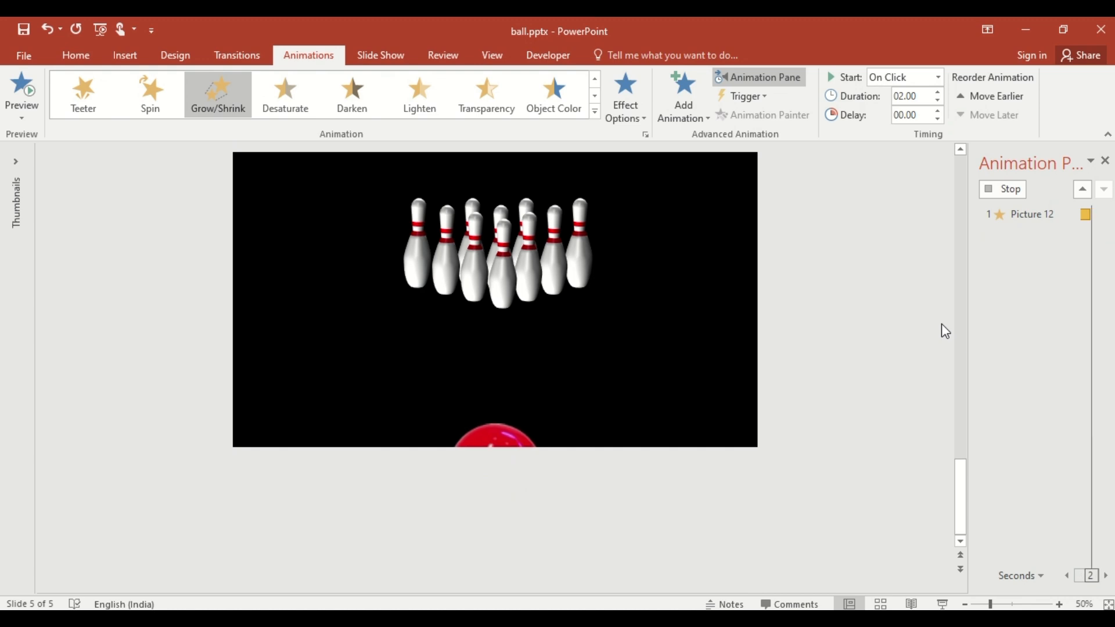
left_click(1104, 234)
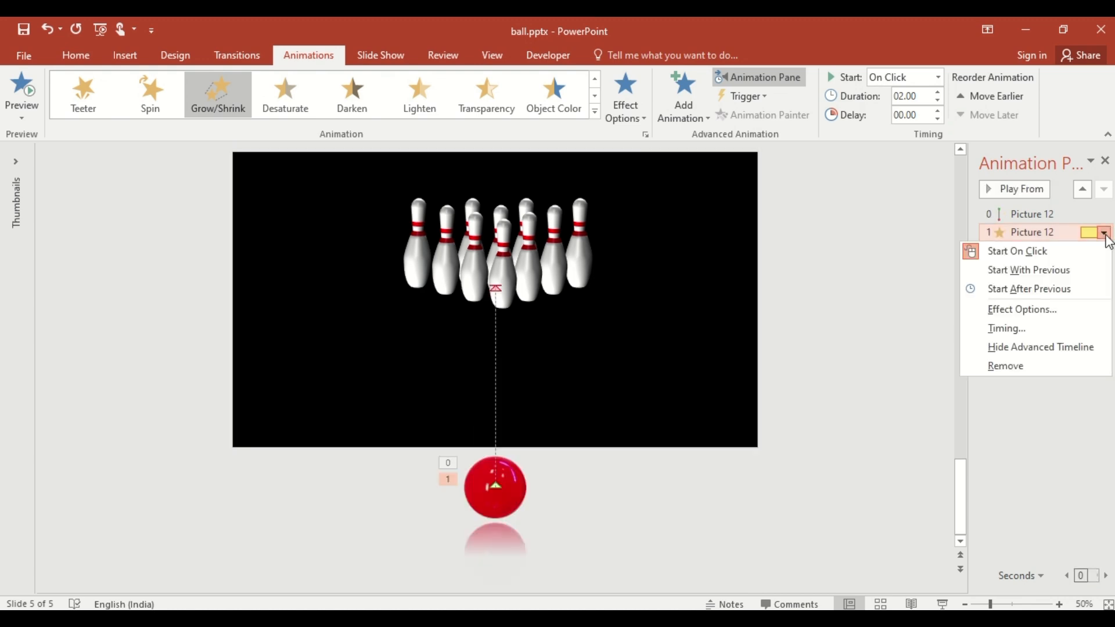
left_click(1037, 327)
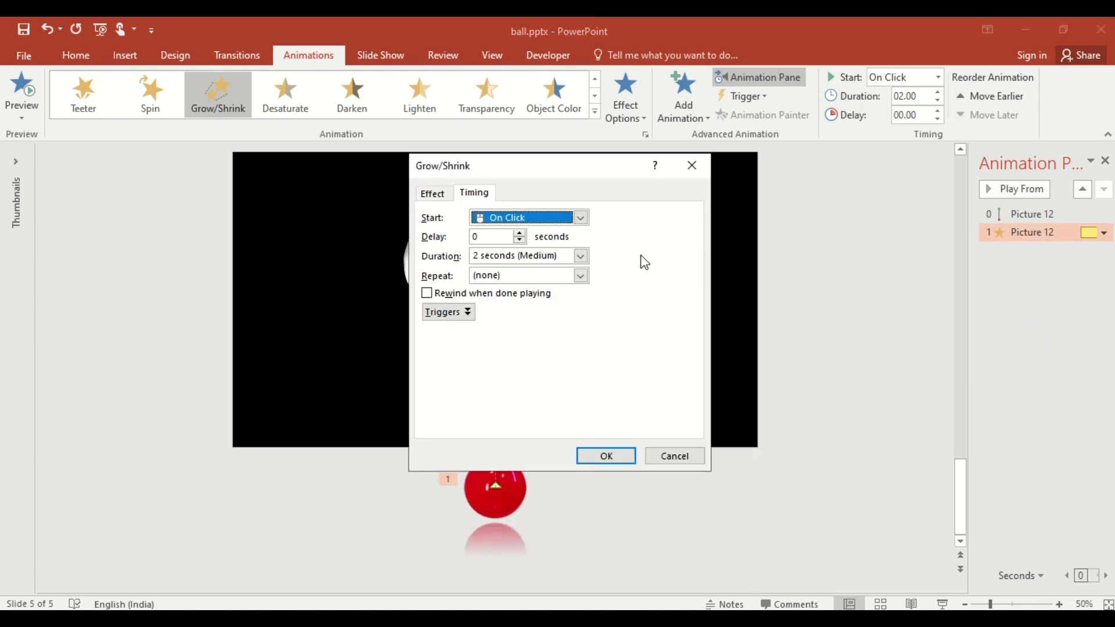
left_click(581, 218)
left_click(561, 250)
key("Tab")
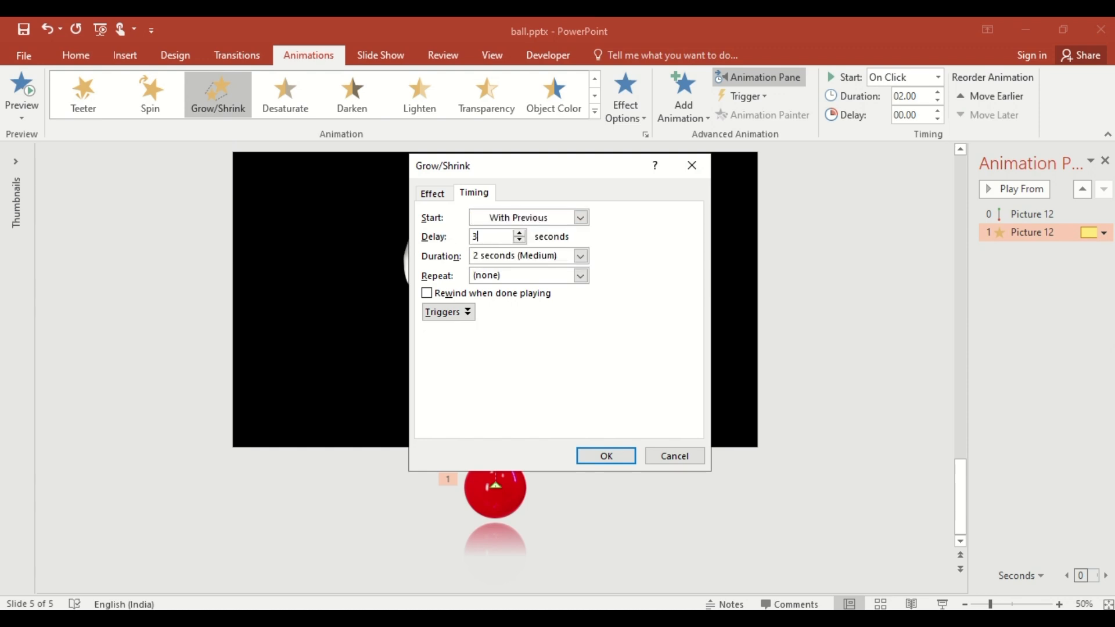
left_click(581, 256)
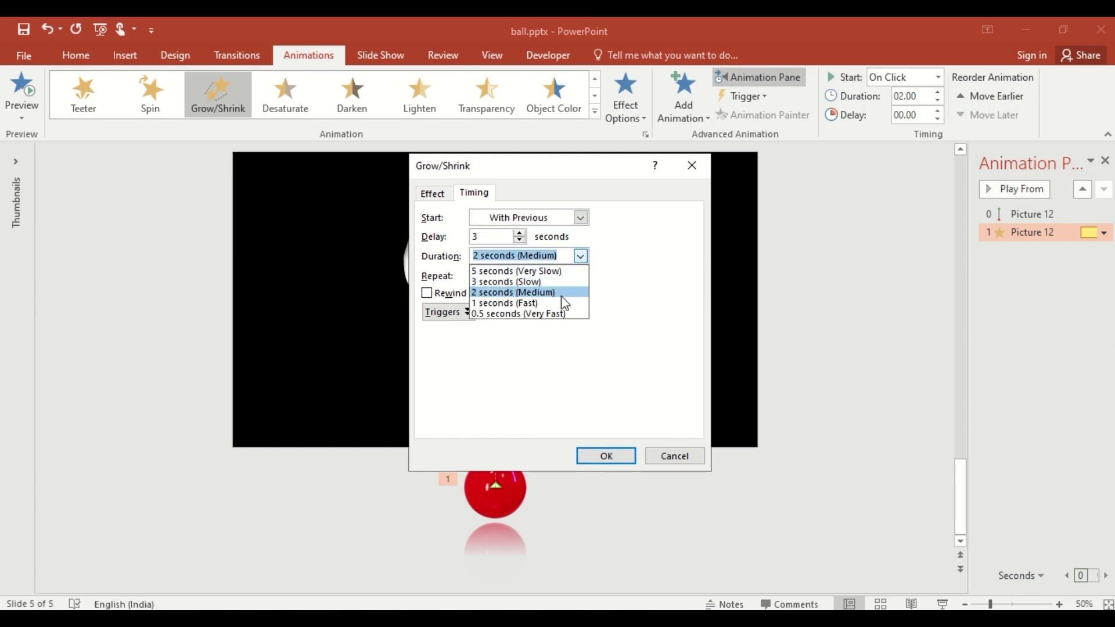
left_click(558, 313)
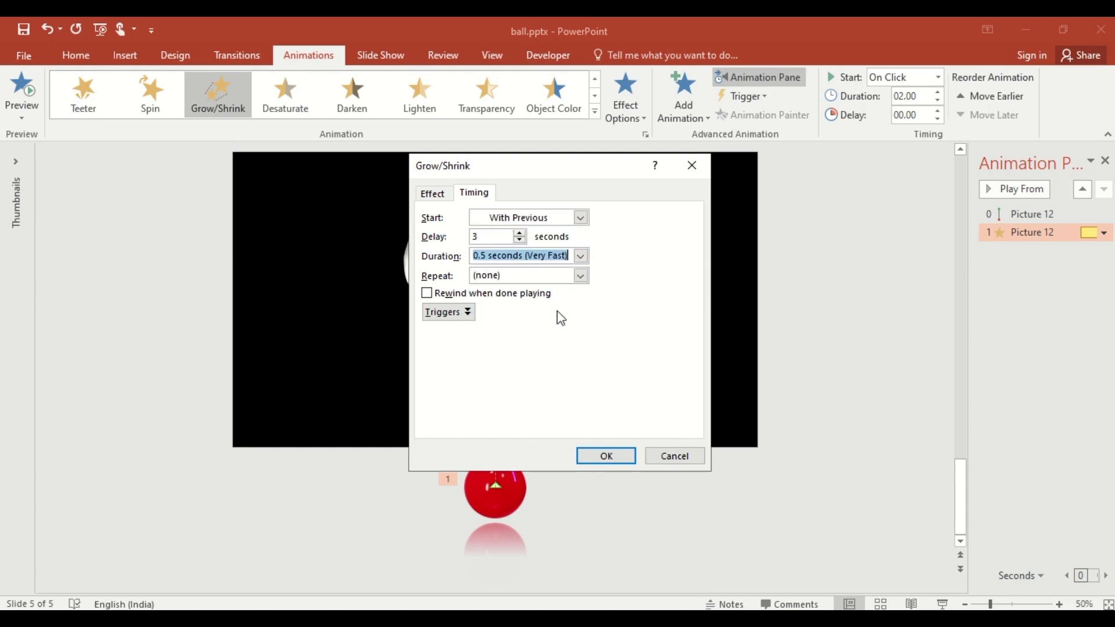
Set the Grow/Shrink effect to a custom size of 80% and close the Animation Pane
left_click(442, 199)
left_click(644, 234)
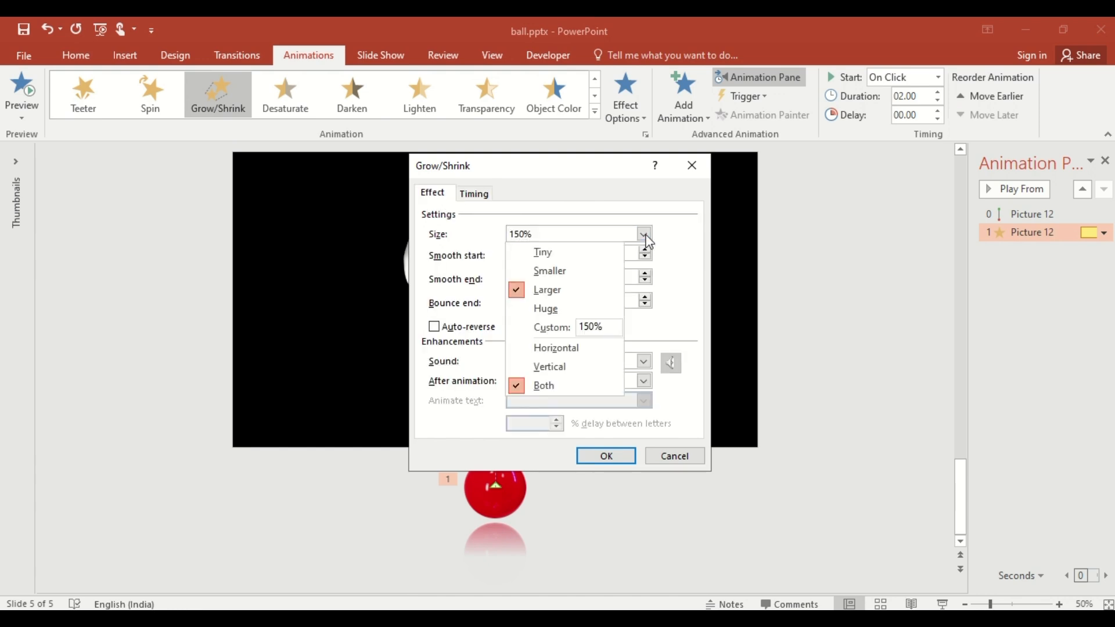
left_click_drag(592, 326, 567, 331)
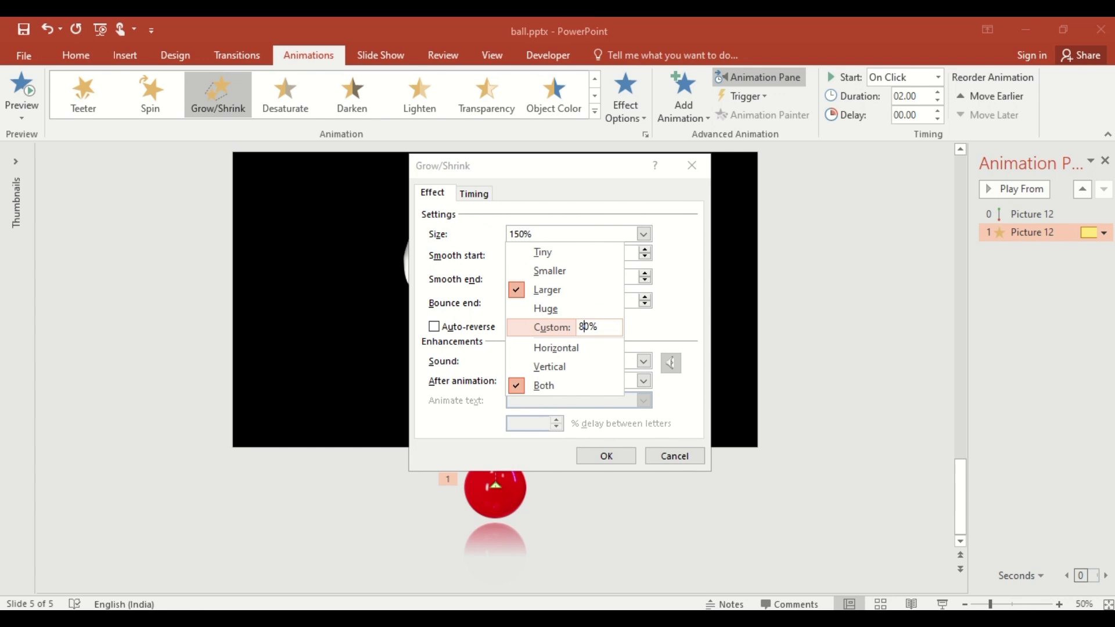
type("80")
key("Return")
left_click(606, 456)
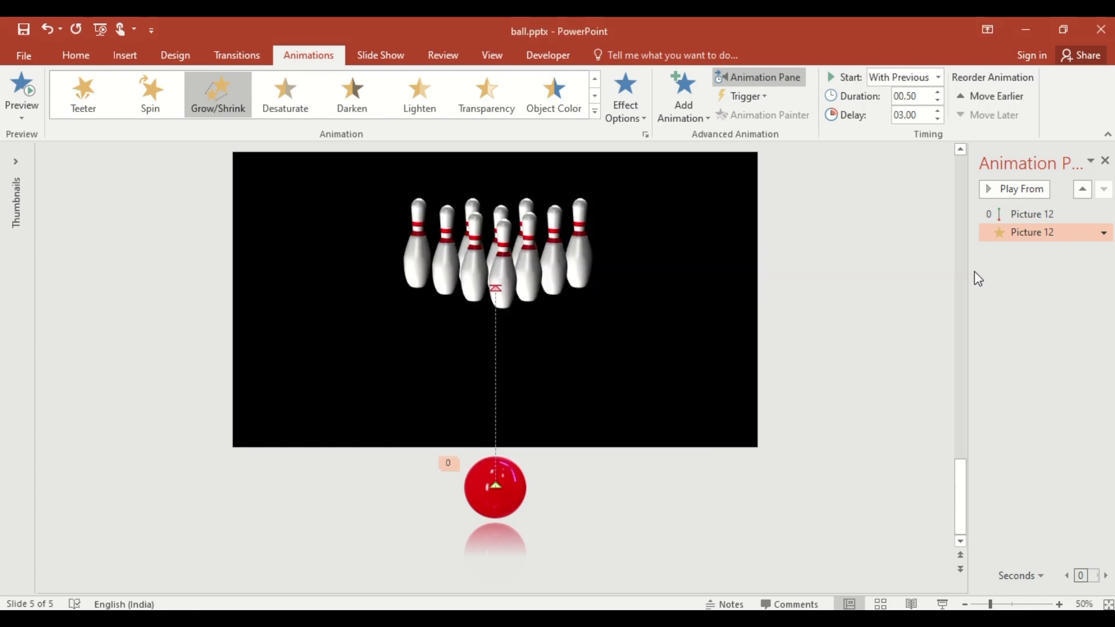
left_click(1104, 160)
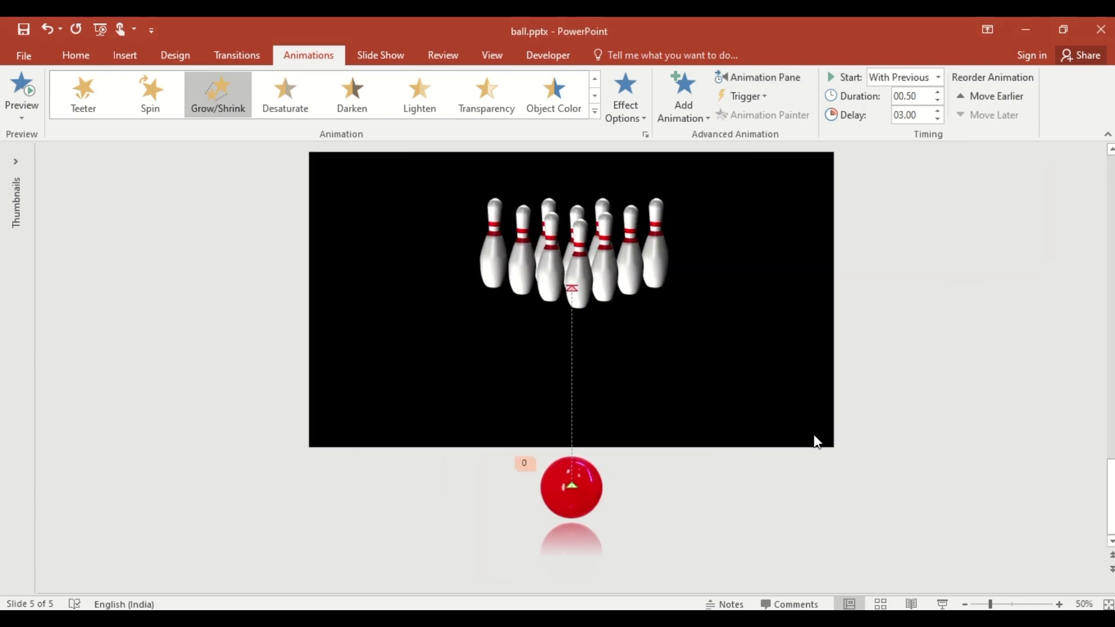
Duplicate the ten-pin group and place the copy directly to the right of the original
left_click(620, 270)
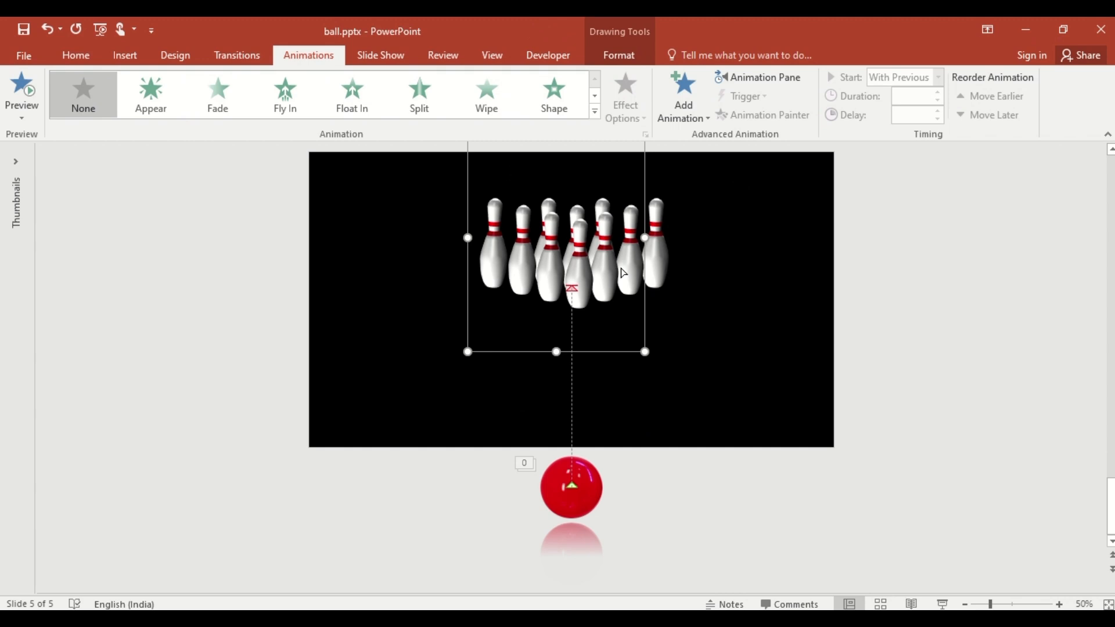
left_click_drag(647, 296, 836, 290)
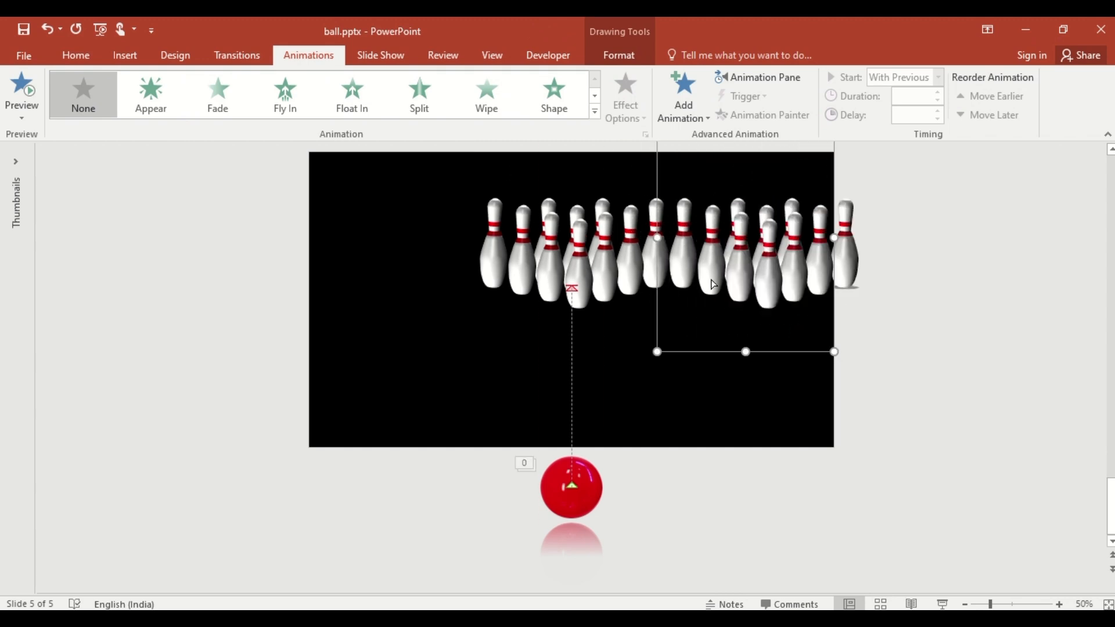
Fill all shapes of the original pin group with white
left_click(533, 242)
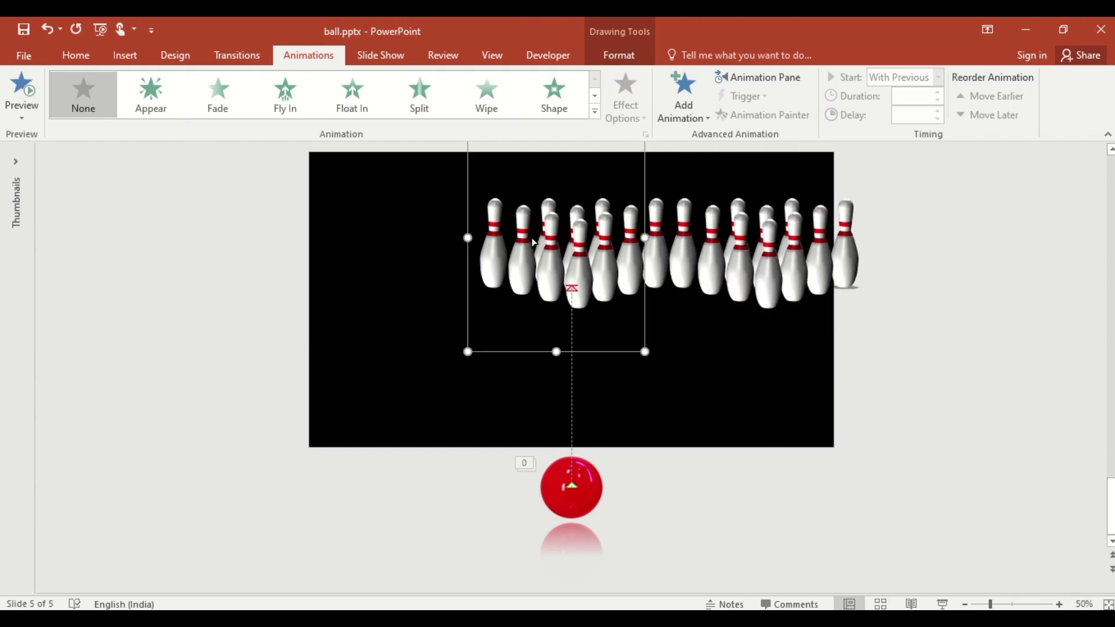
left_click(621, 51)
left_click(427, 81)
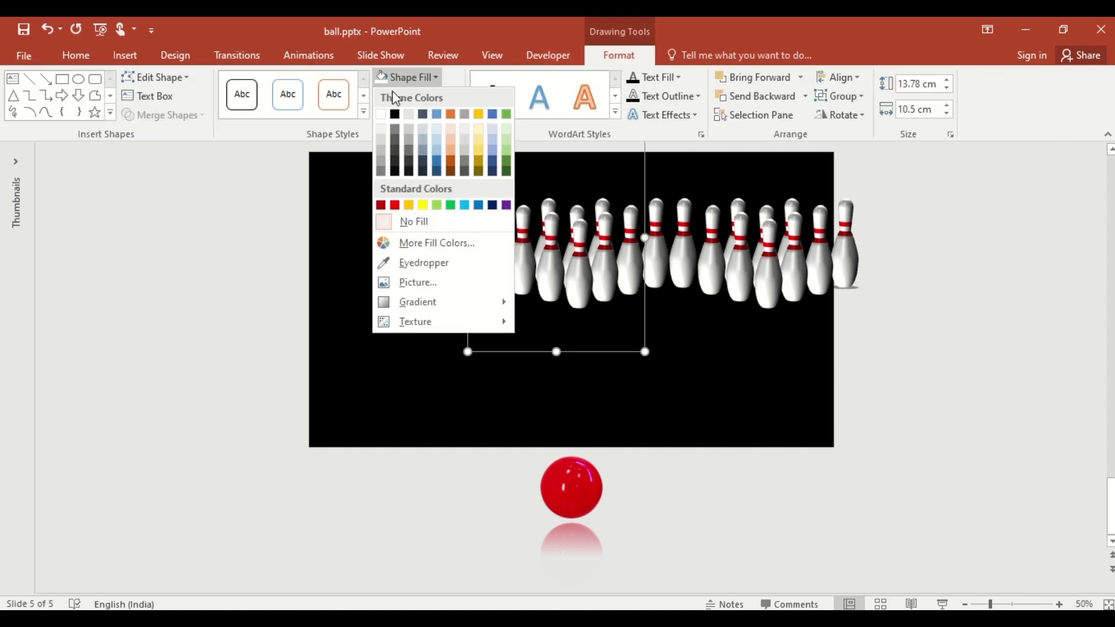
left_click(382, 114)
Rename the all-white pin group as "white" in the Selection Pane
left_click(758, 115)
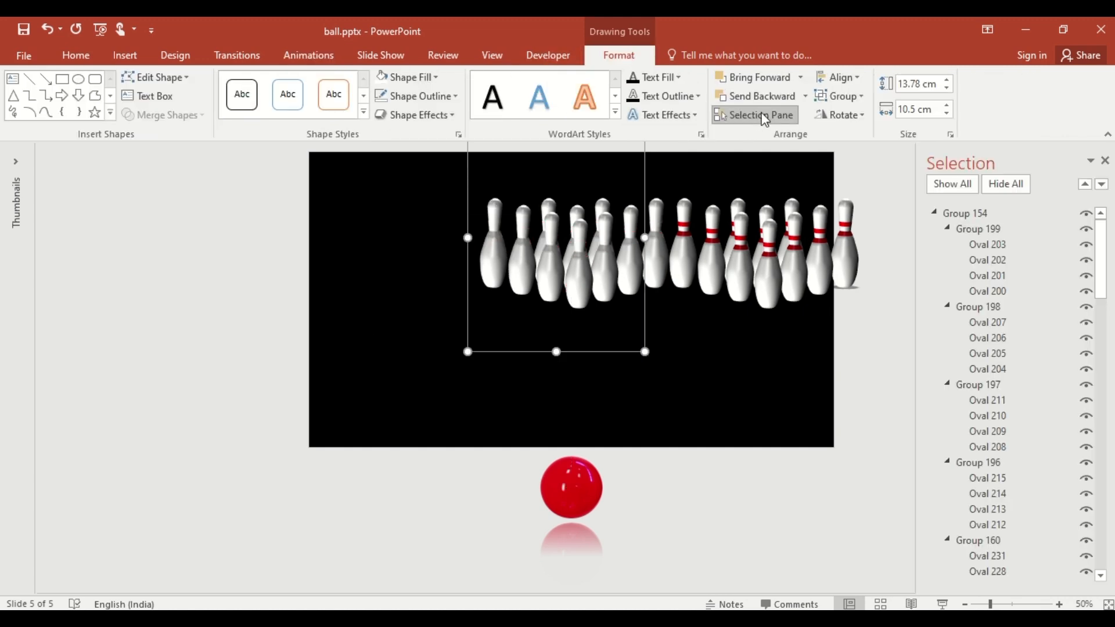
scroll(969, 391, "down", 13)
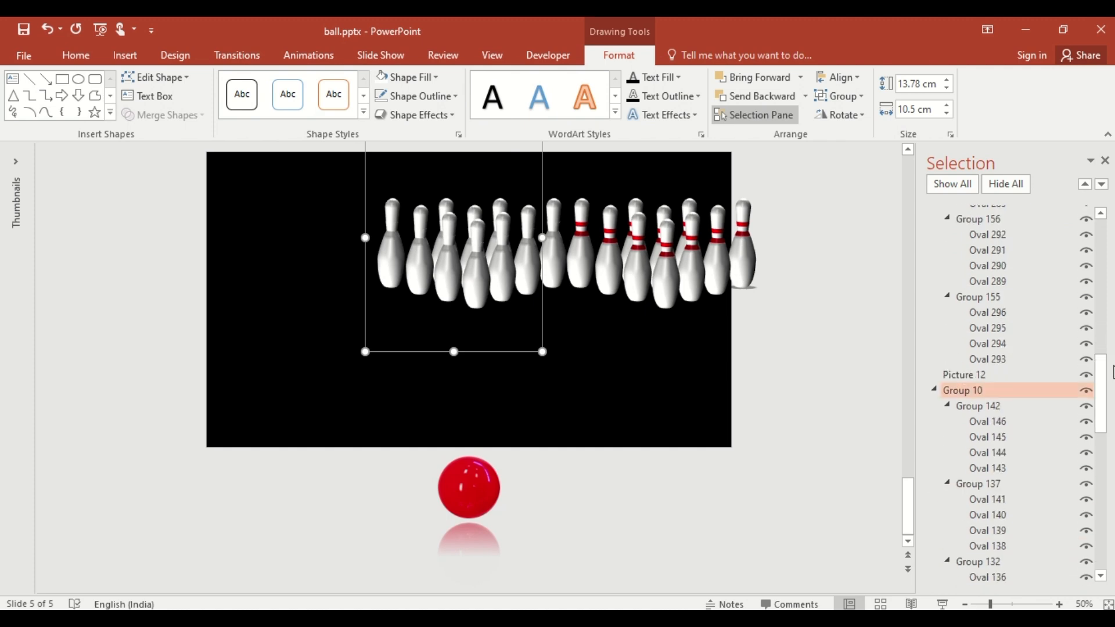
left_click(969, 392)
left_click_drag(993, 392, 921, 393)
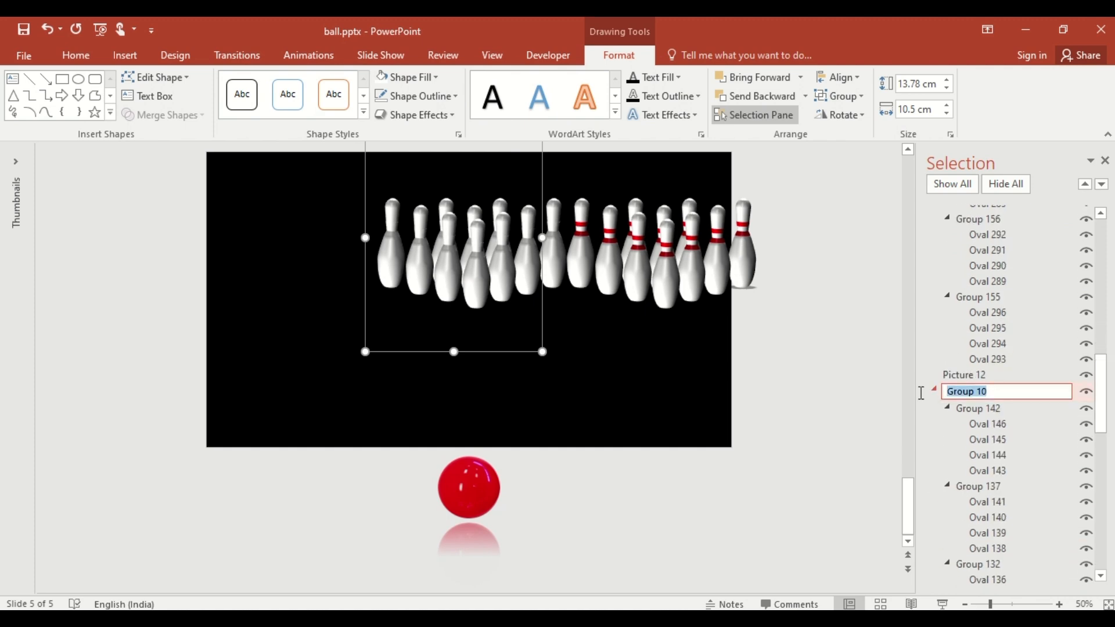
type("white")
key("Return")
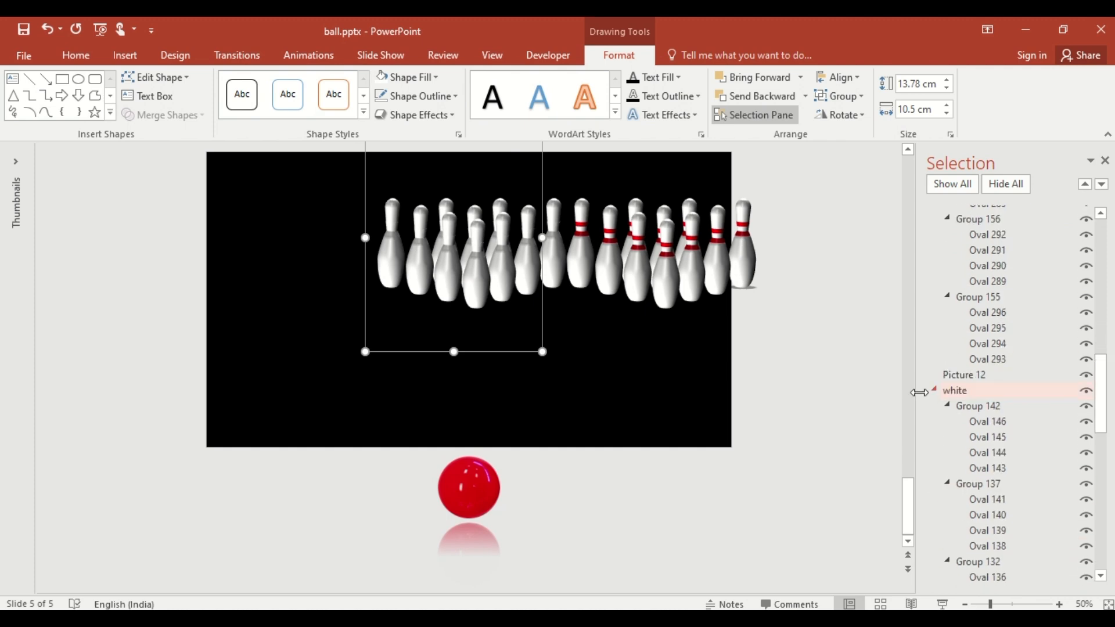
Ungroup the red-striped copy into ten individual pins and nudge them downward on the slide
left_click_drag(488, 284, 679, 283)
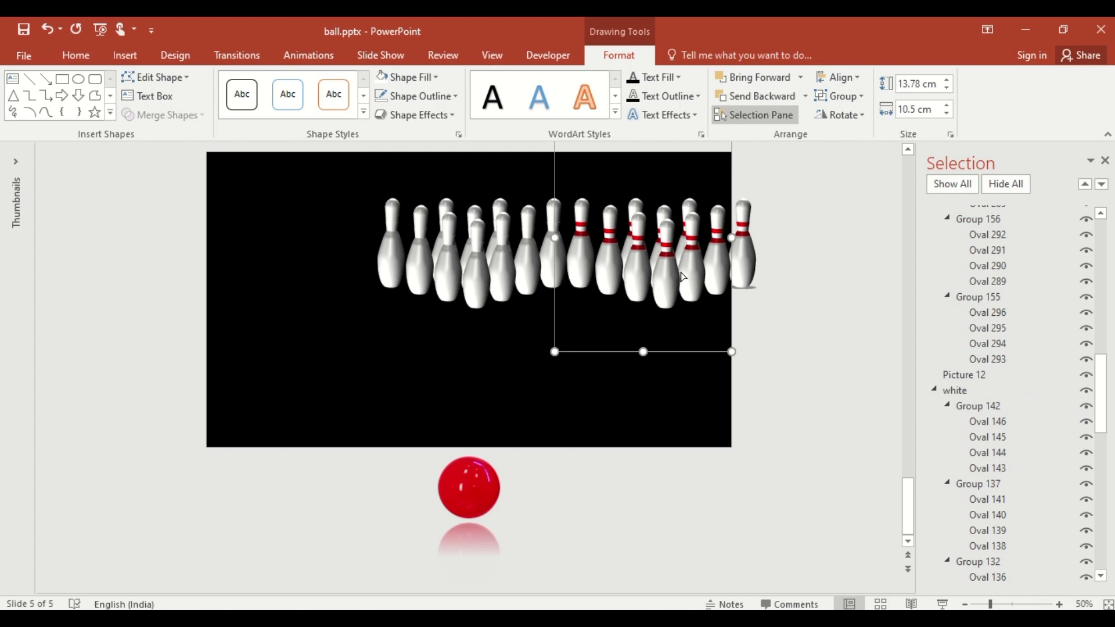
left_click(839, 108)
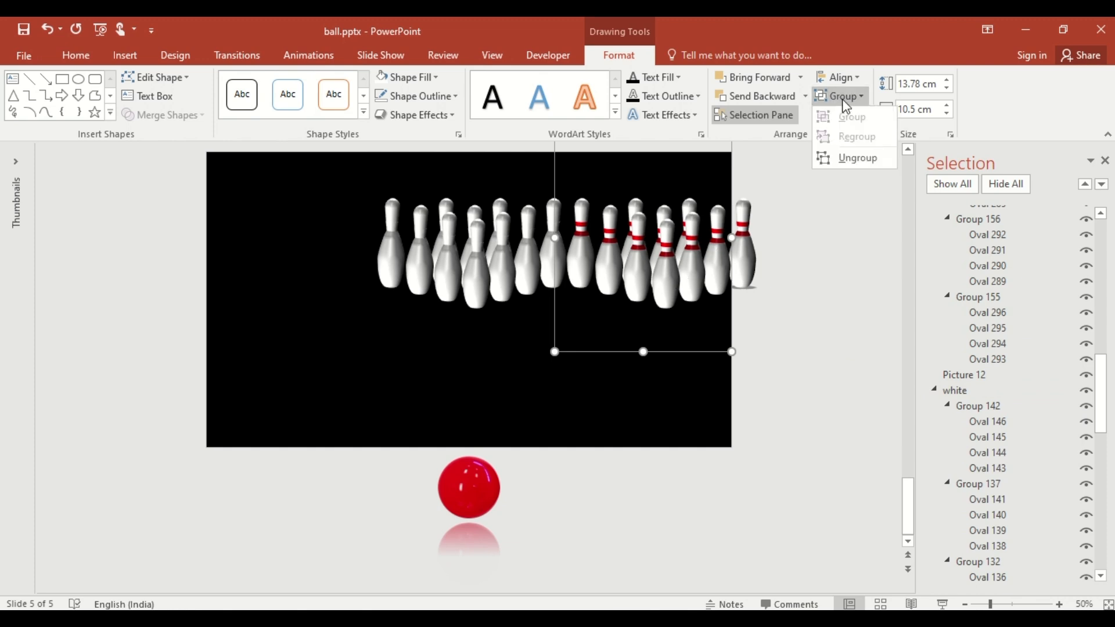
left_click(854, 160)
key("Down")
key("Down")
key("Down")
key("Down")
key("Down")
key("Down")
key("Down")
key("Down")
key("Down")
key("Down")
key("Down")
key("Down")
key("Down")
key("Down")
Move the four pins of the striped back row onto the matching back-row pins of the white group
left_click(1059, 604)
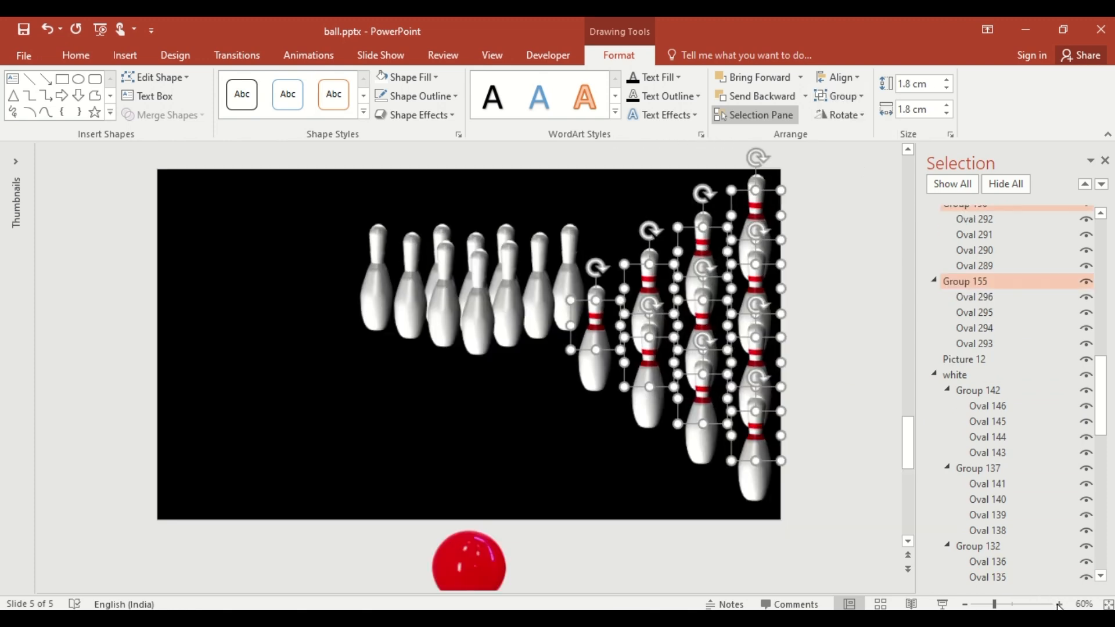
left_click(1059, 604)
left_click(1059, 604)
left_click(663, 460)
left_click(853, 223)
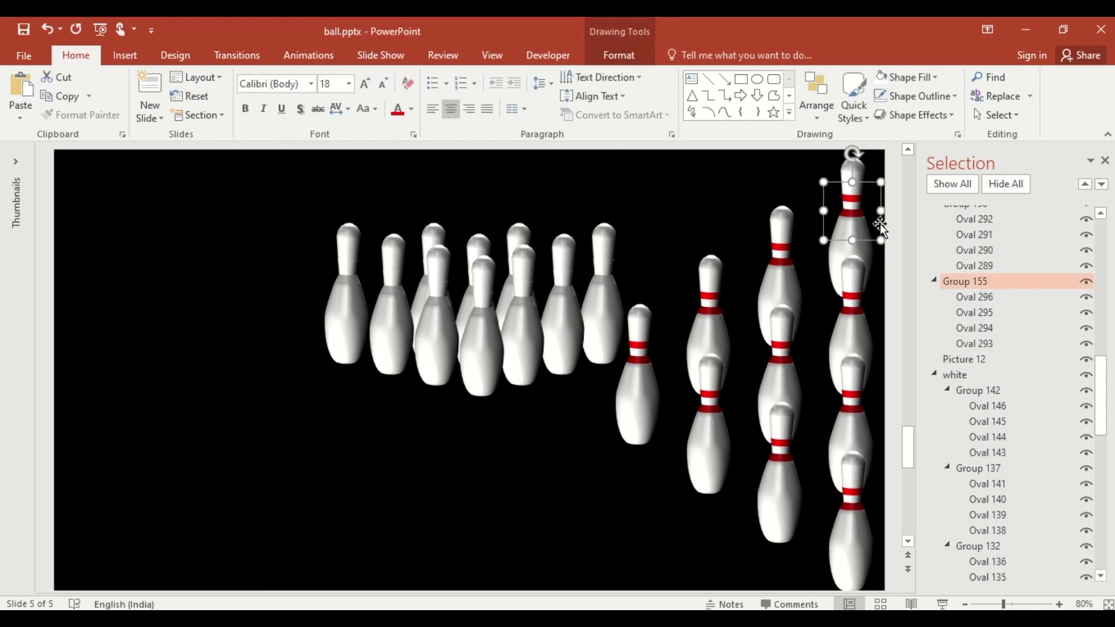
left_click_drag(879, 224, 374, 289)
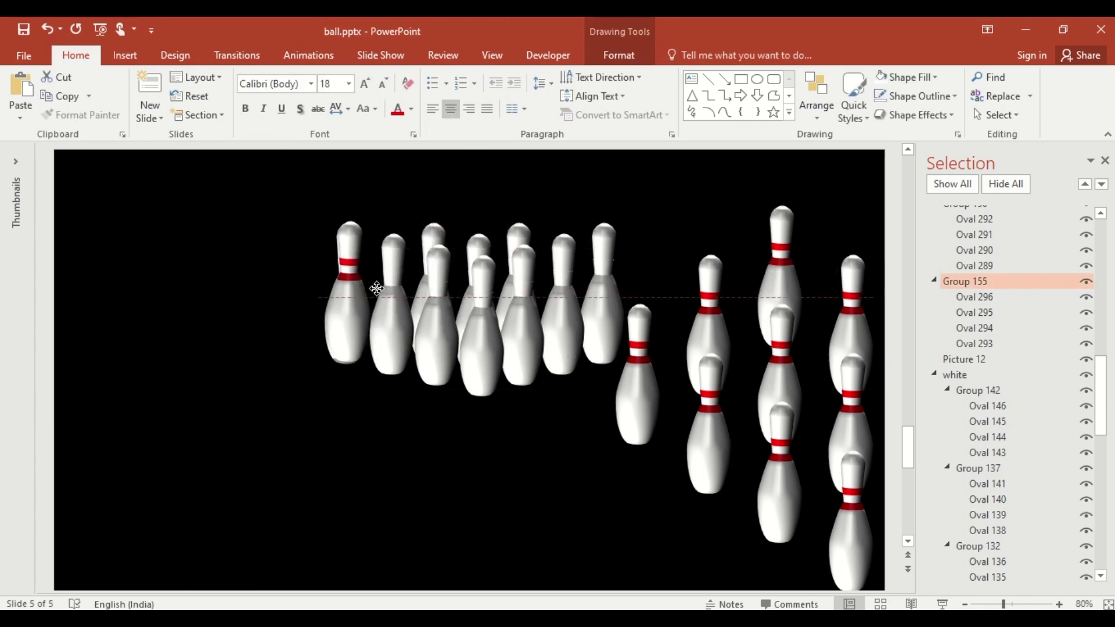
left_click(845, 335)
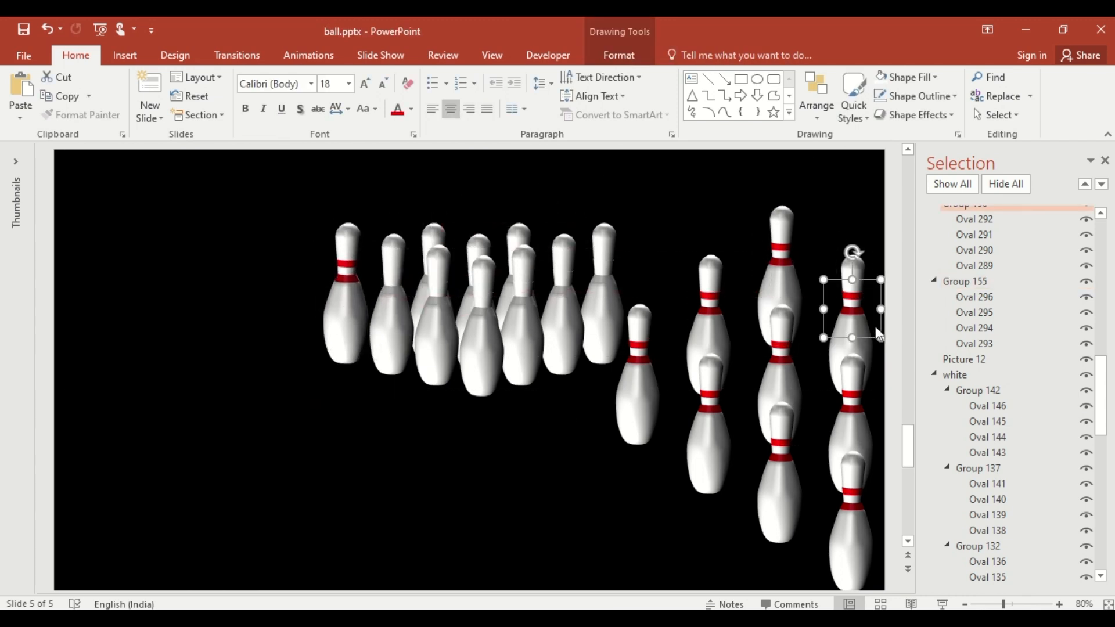
left_click_drag(876, 330, 457, 298)
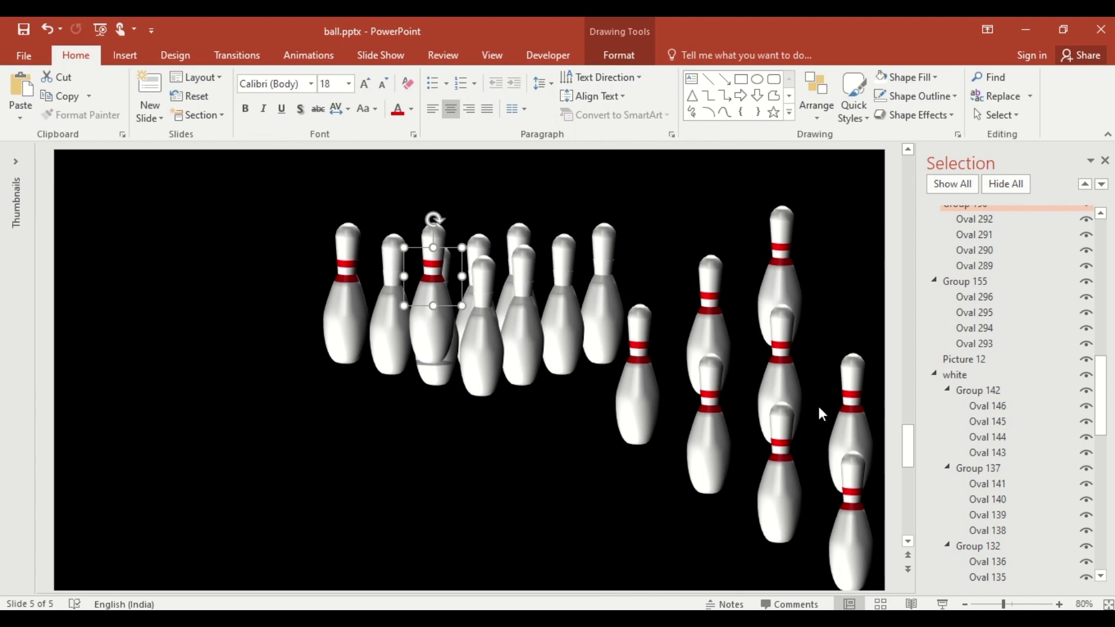
left_click(854, 422)
left_click_drag(879, 419, 547, 287)
left_click(864, 515)
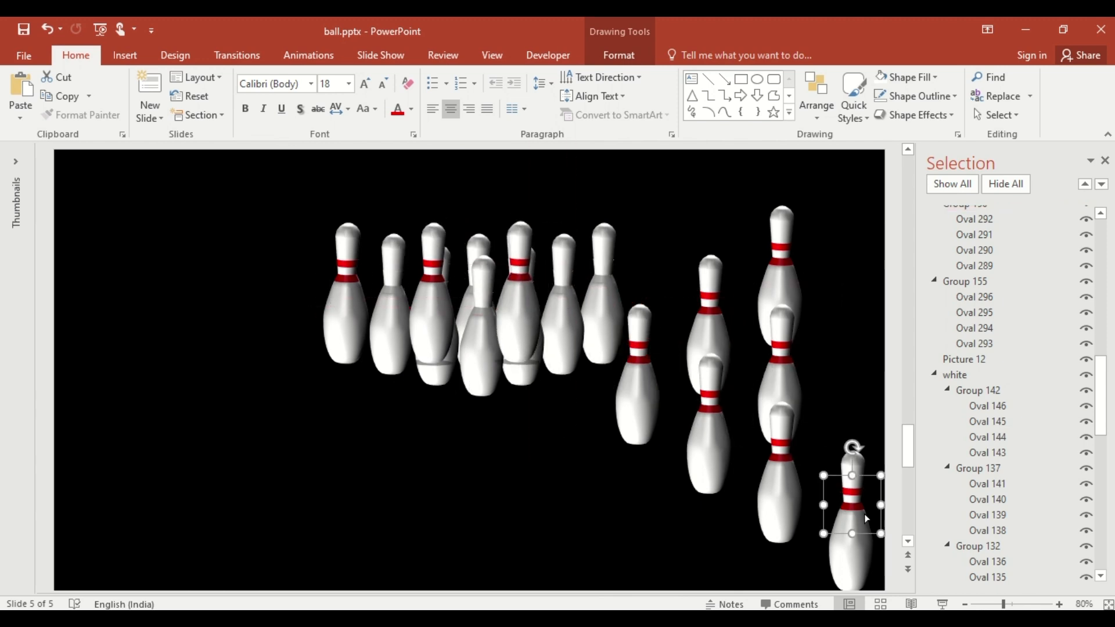
left_click_drag(875, 515, 627, 287)
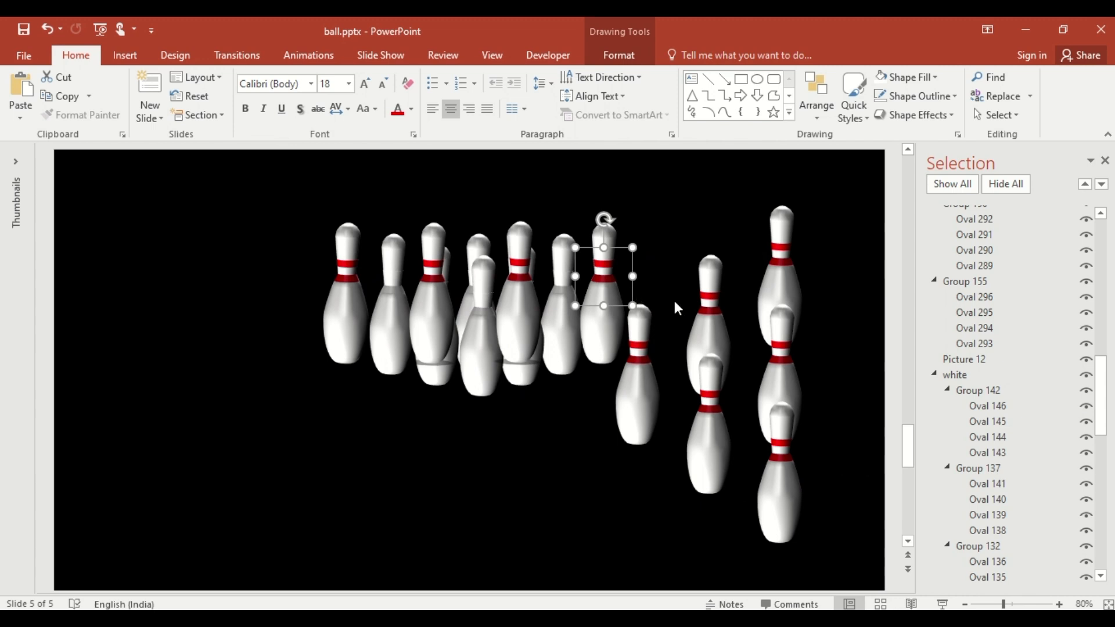
Place the three striped pins of the second-rearmost row over their white counterparts
left_click_drag(771, 299, 395, 300)
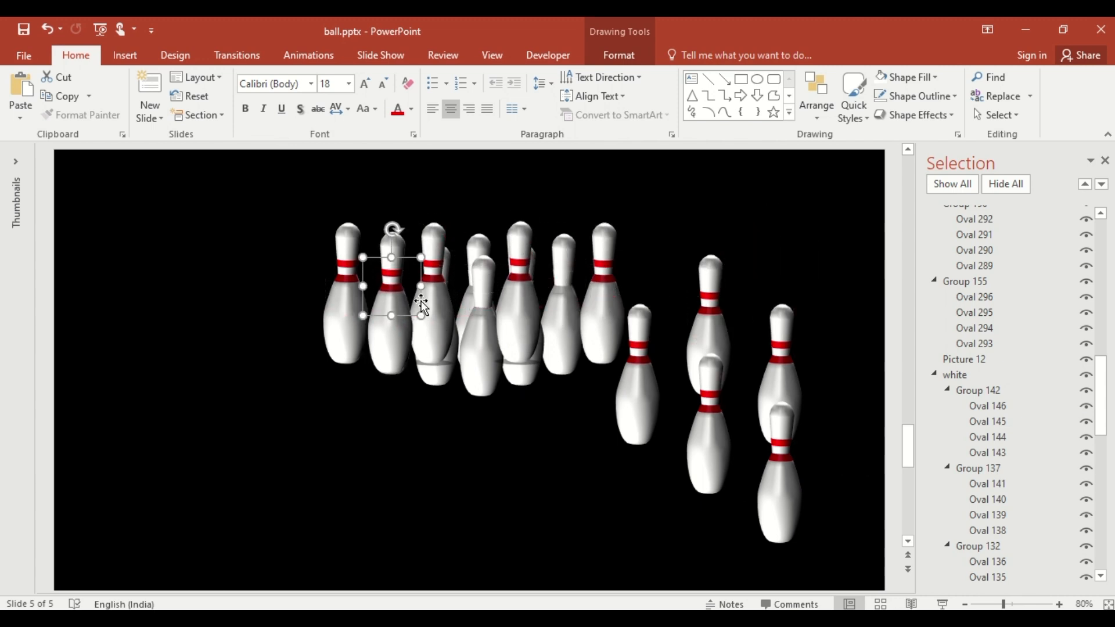
left_click(781, 382)
left_click_drag(808, 378, 511, 300)
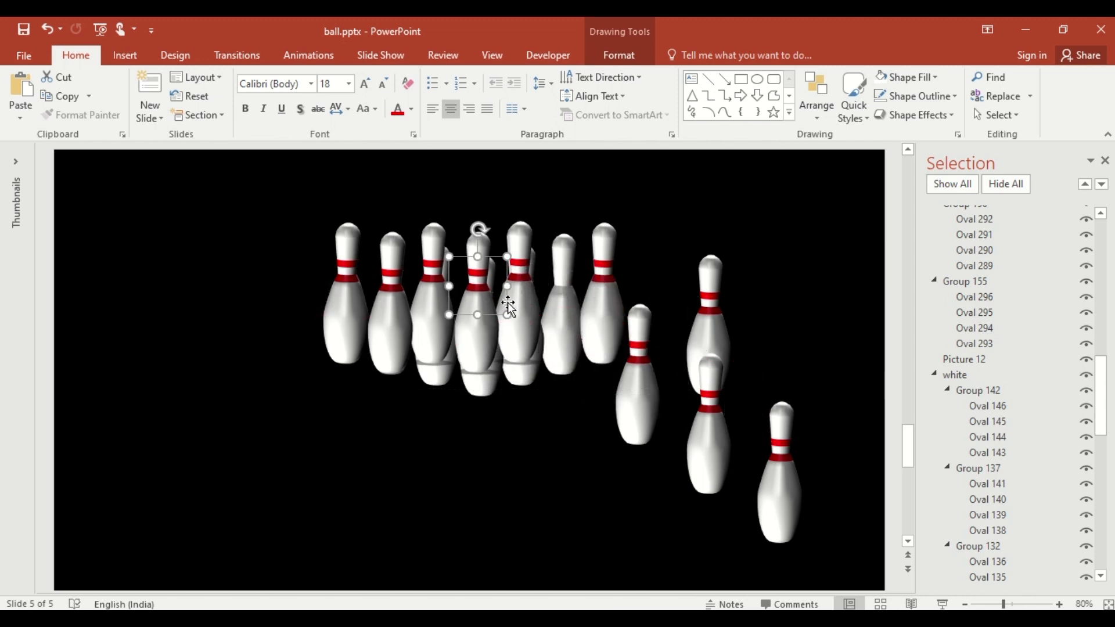
left_click(779, 472)
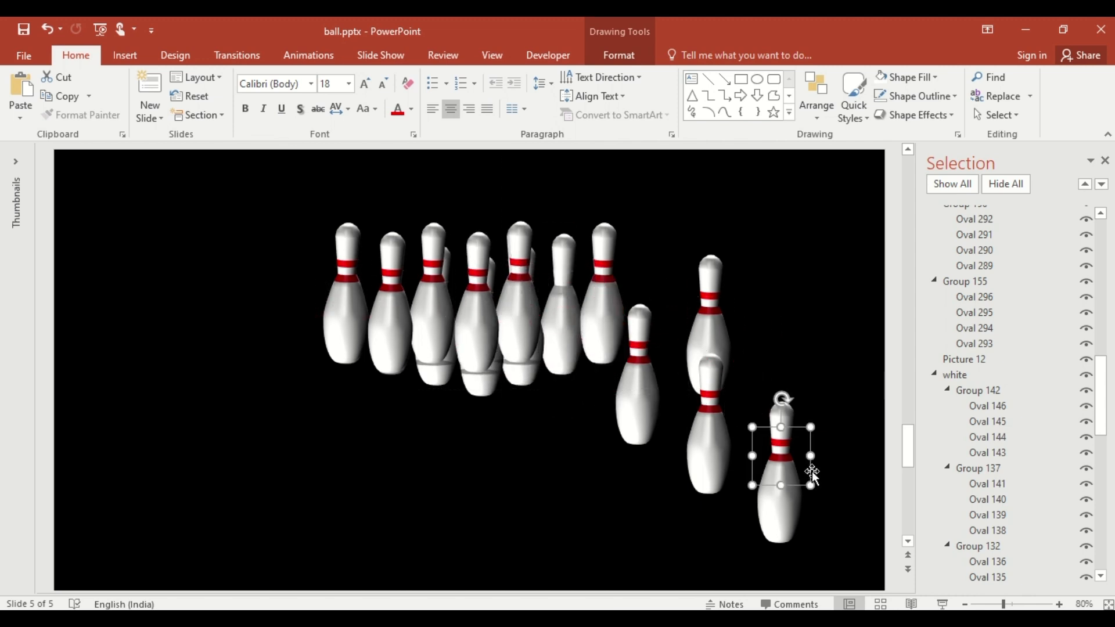
left_click_drag(811, 473, 593, 305)
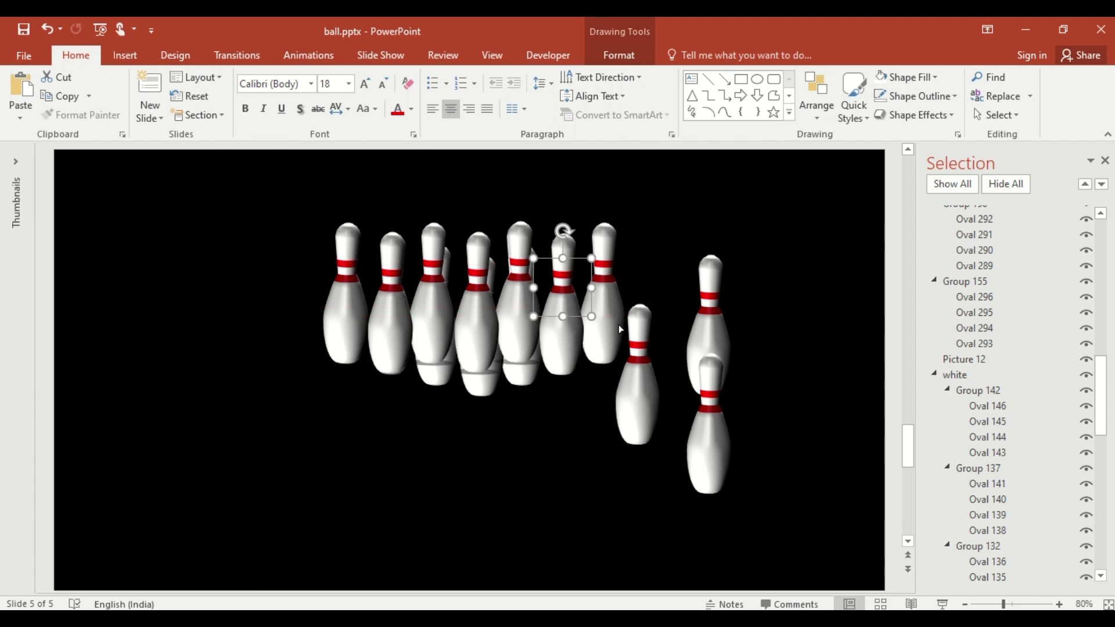
Place the remaining two-pin row and the front striped pin over the matching white pins
left_click(717, 336)
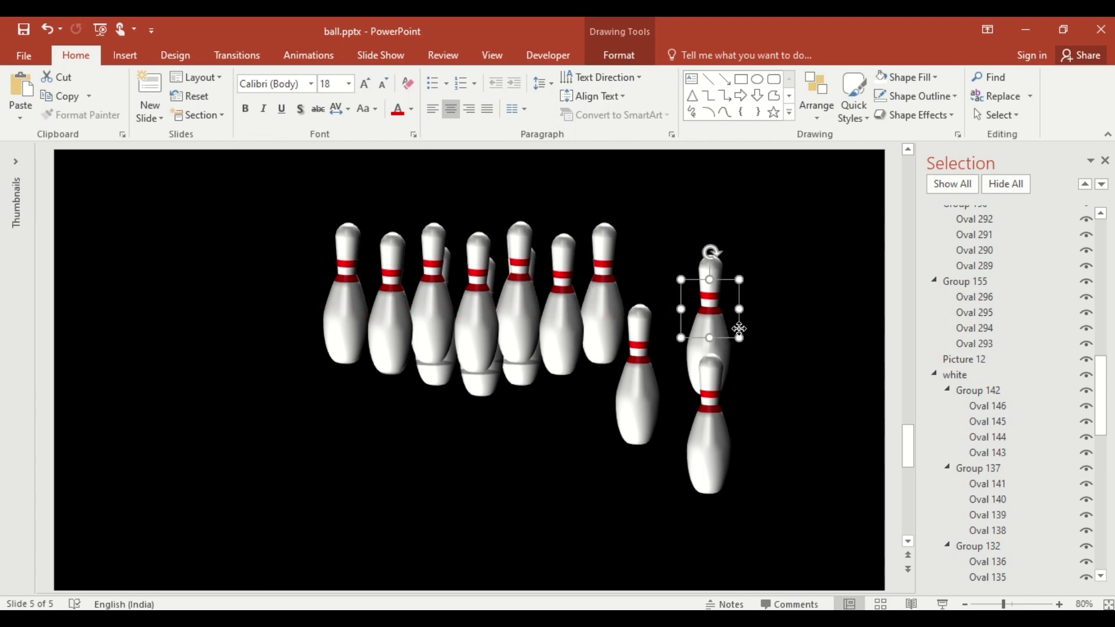
left_click_drag(740, 332, 467, 321)
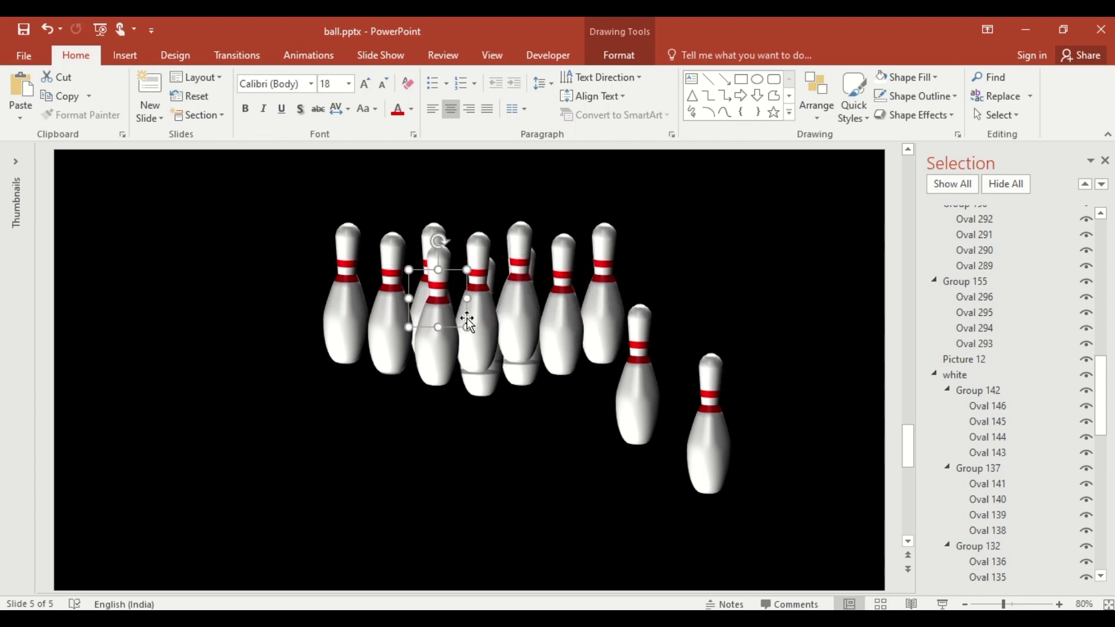
left_click(699, 424)
left_click_drag(720, 406, 550, 318)
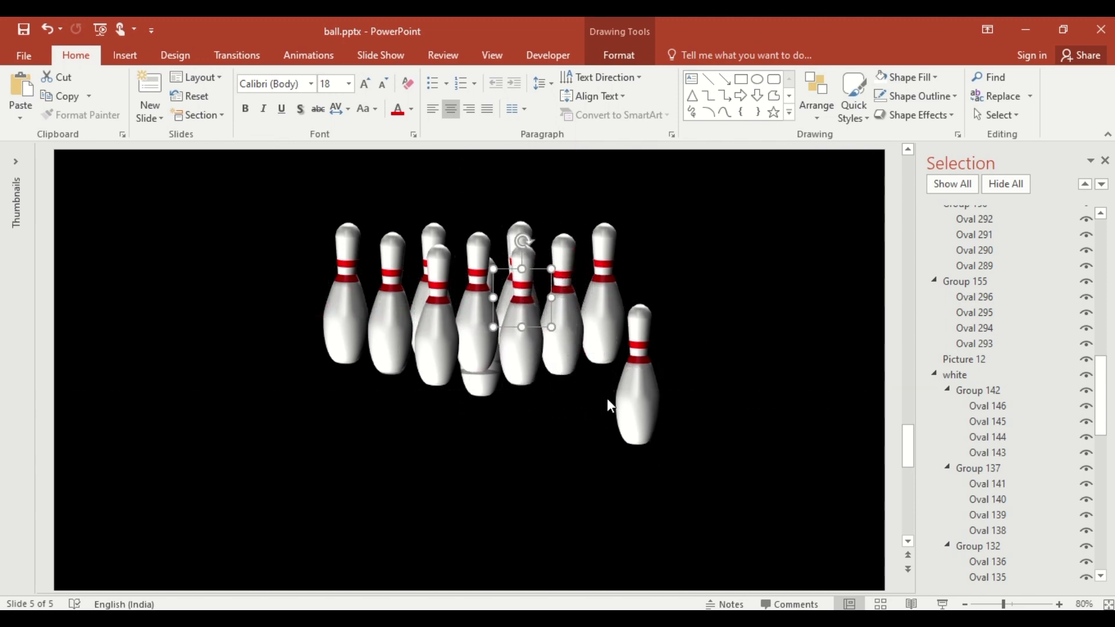
left_click(627, 400)
left_click_drag(633, 363, 479, 314)
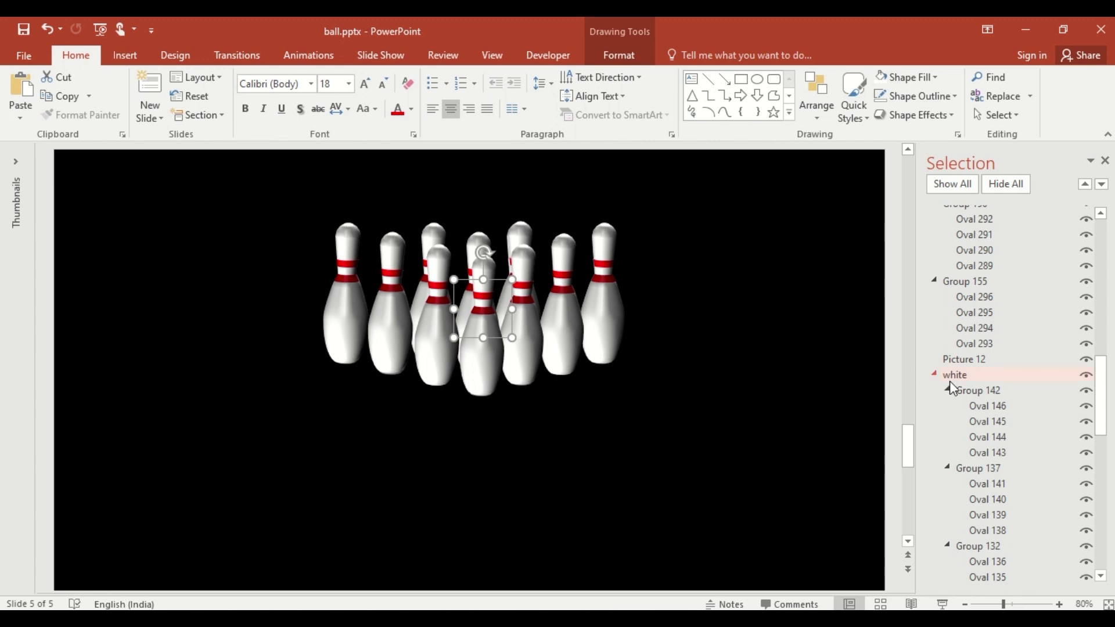
Hide the "white" group and close the Selection Pane
left_click(1011, 377)
left_click(1087, 377)
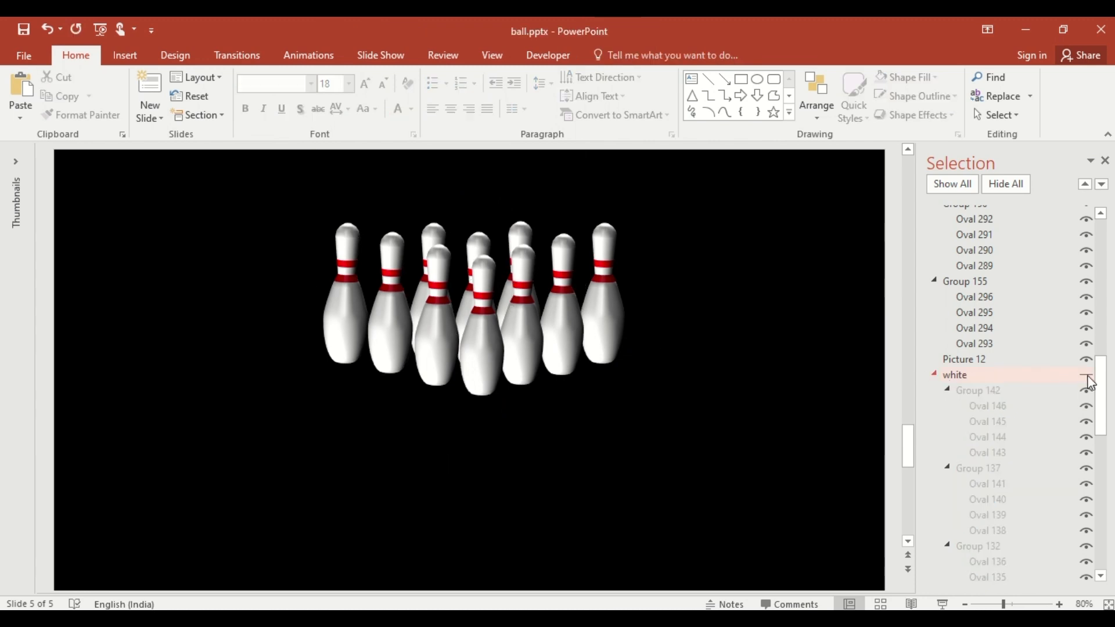
left_click(1105, 161)
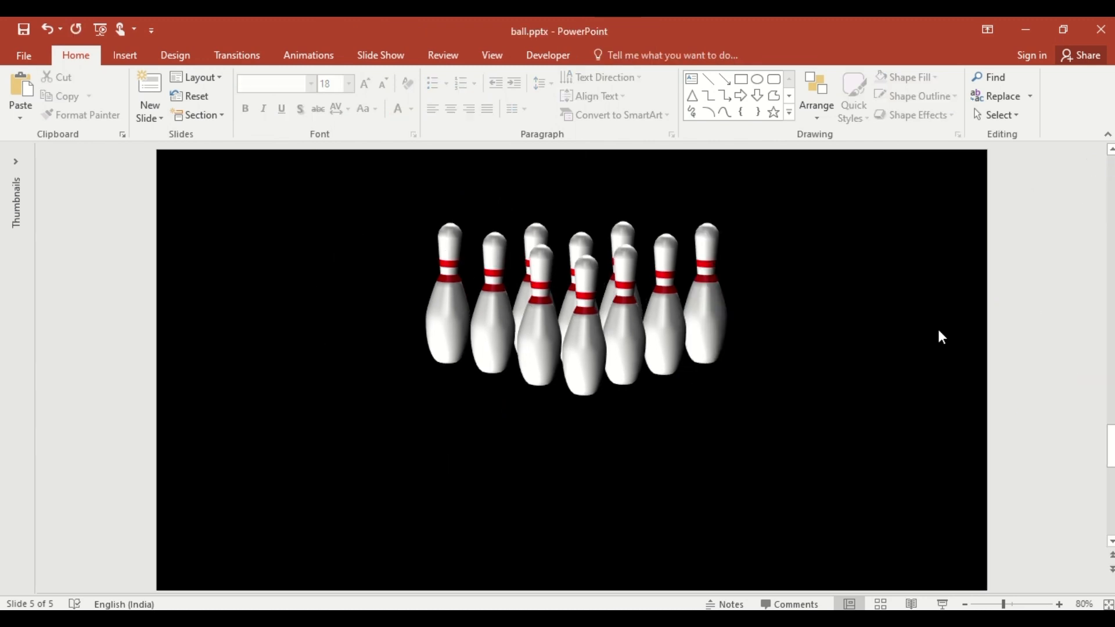
Apply a Fly Out exit animation to the front pin with its direction set to To Top-Left
left_click(589, 347)
scroll(585, 289, "down", 1)
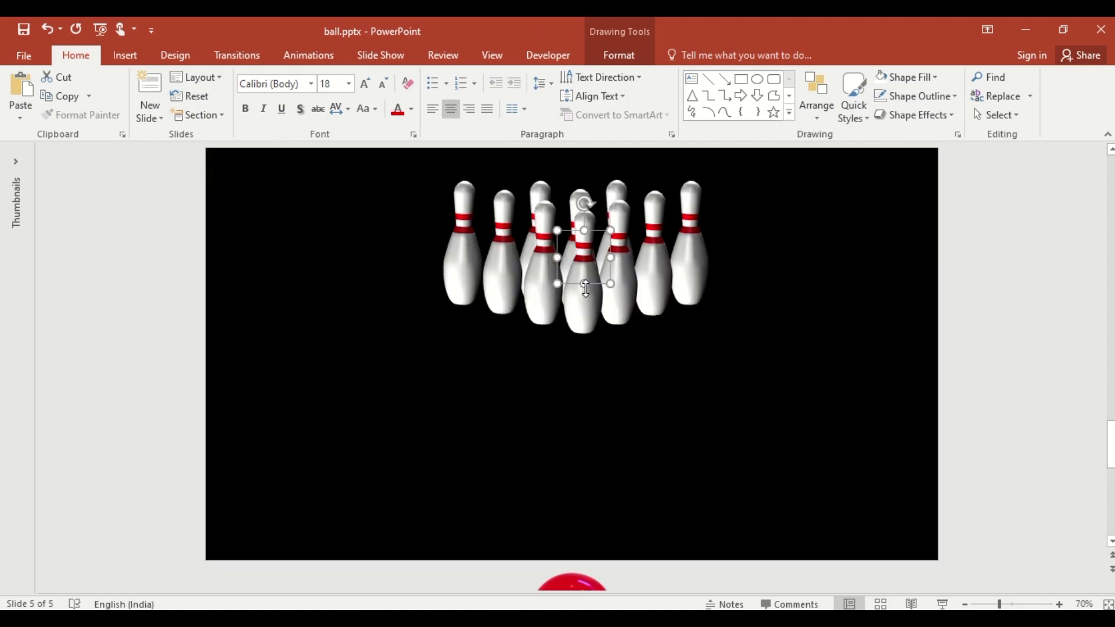
left_click(322, 56)
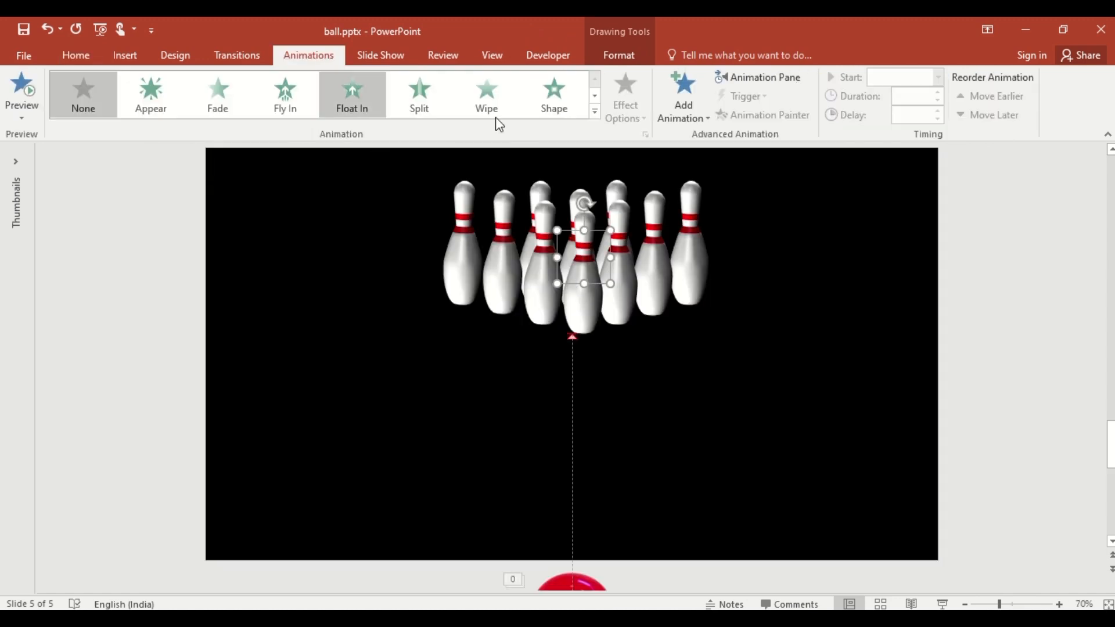
left_click(593, 110)
left_click(227, 445)
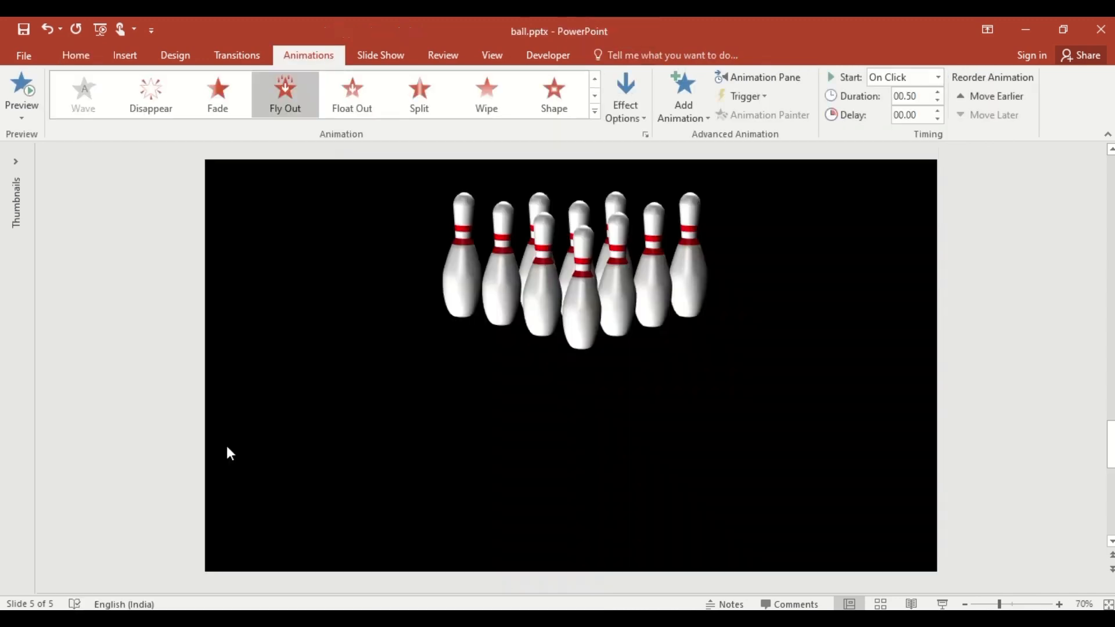
left_click(621, 116)
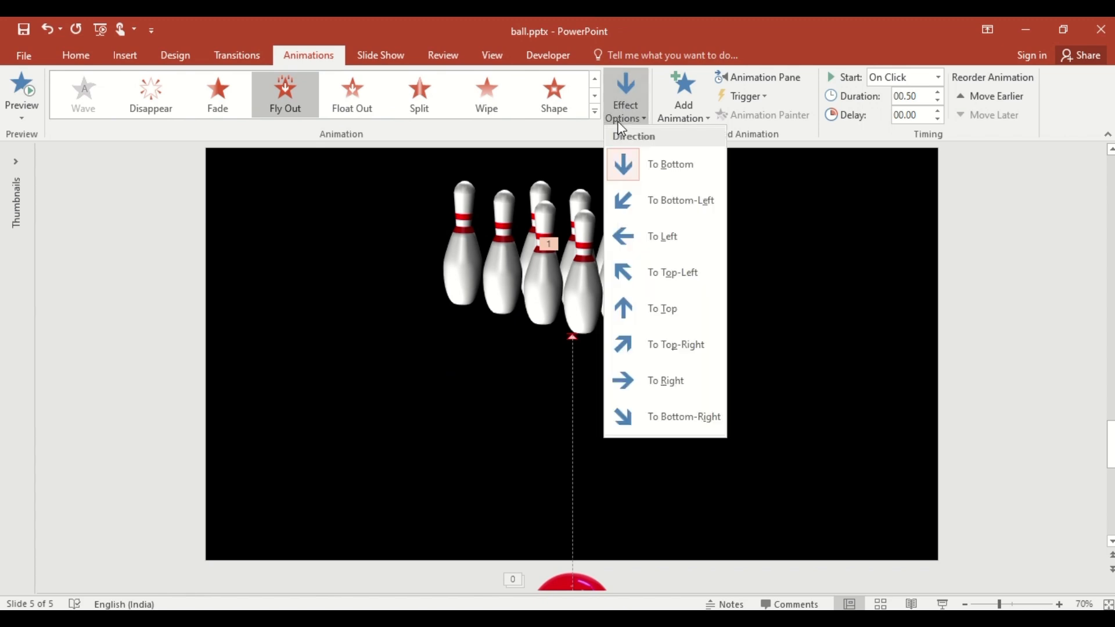
left_click(673, 272)
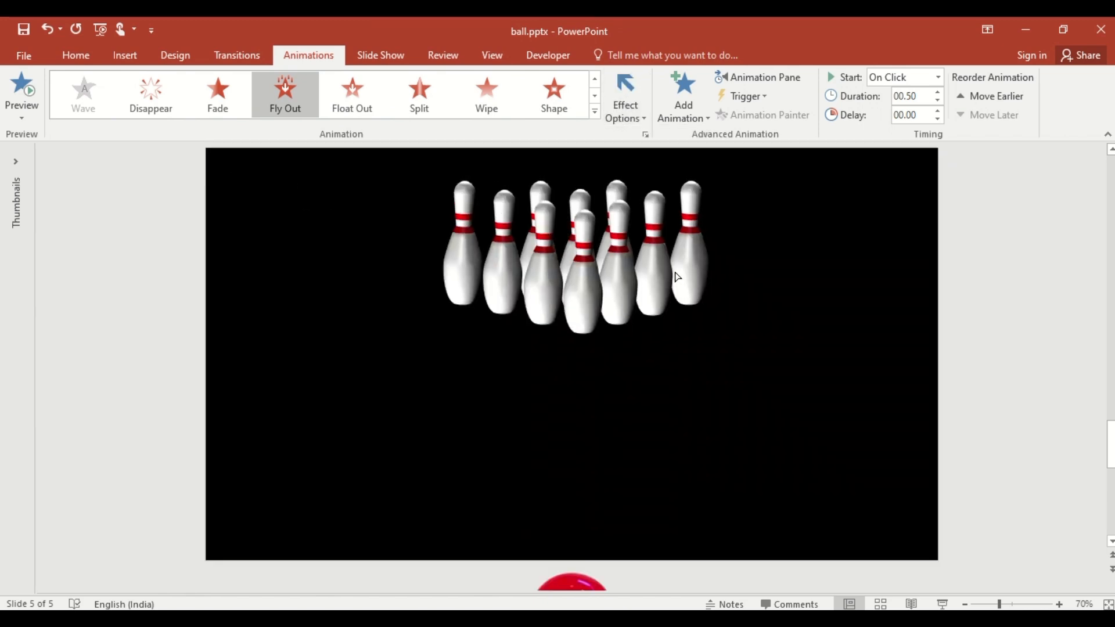
Show the Animation Pane and set the front pin's Fly Out to start After Previous
left_click(781, 79)
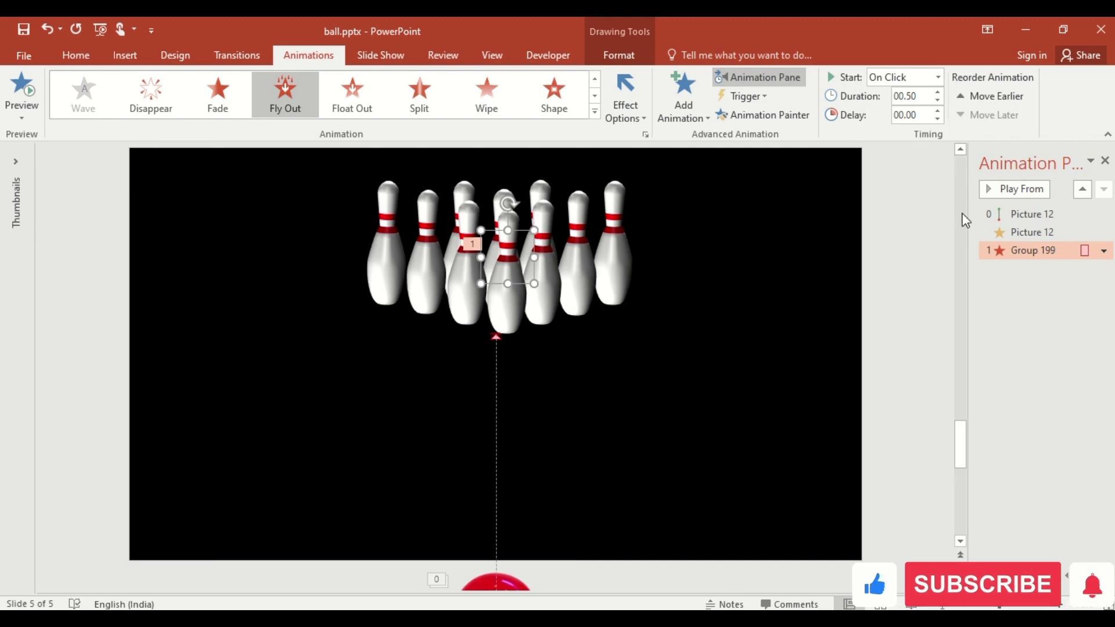
left_click(1103, 250)
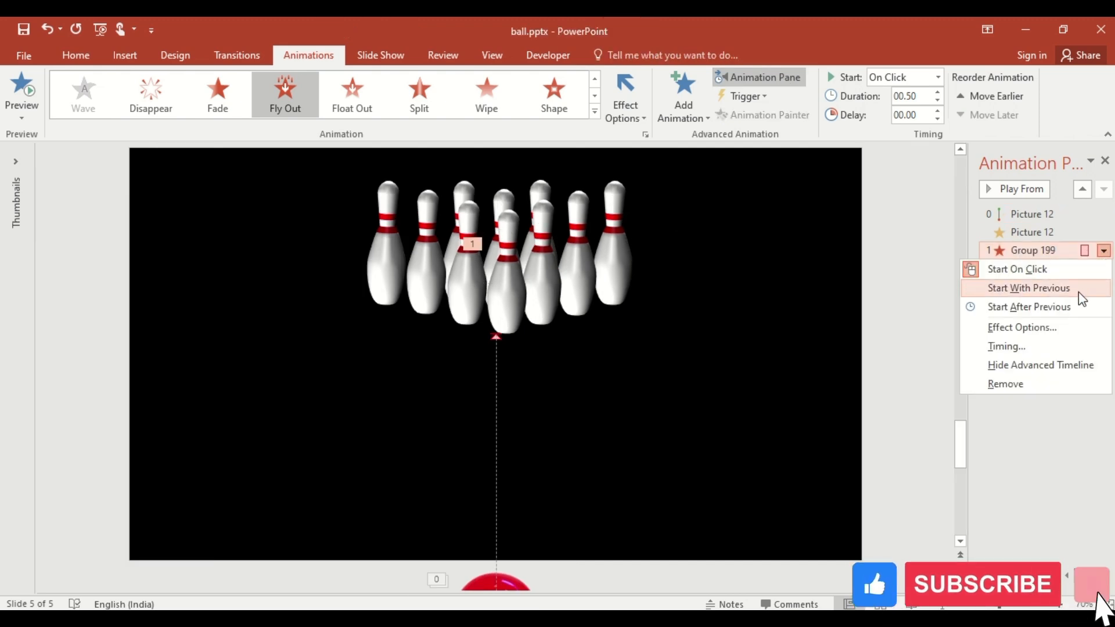
left_click(1077, 309)
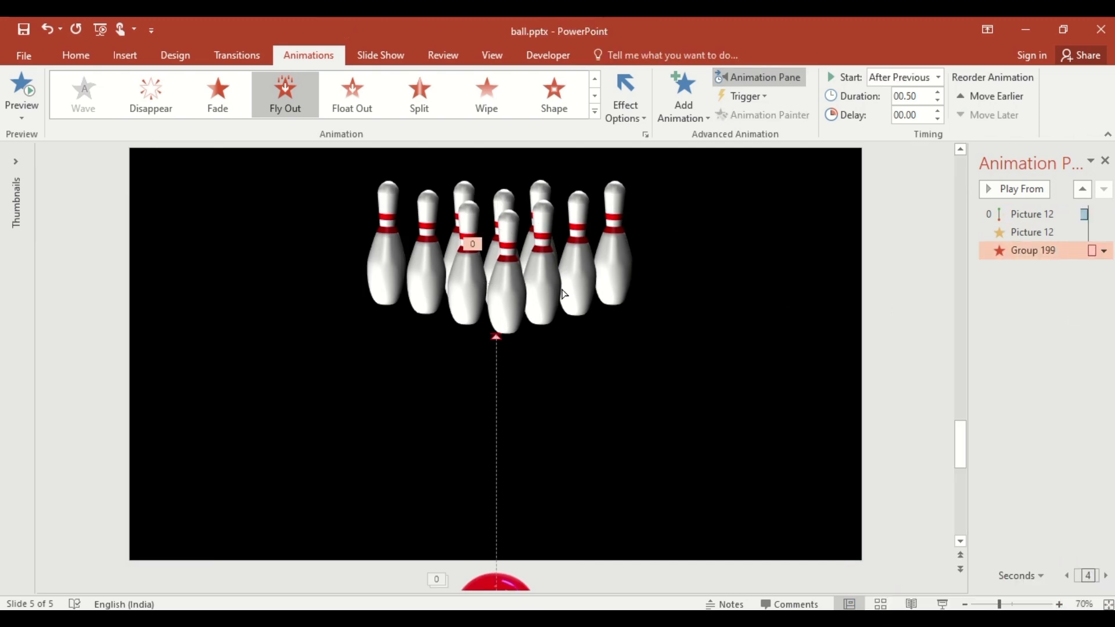
Add a Spin emphasis animation to the front pin in addition to its Fly Out
left_click(498, 283)
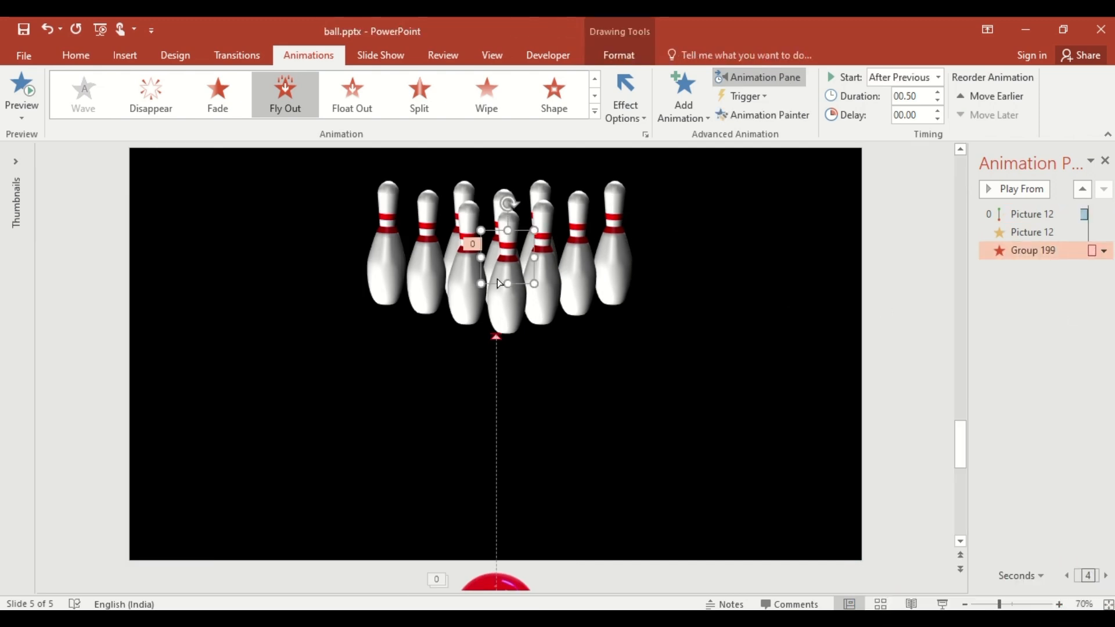
left_click(679, 116)
left_click(900, 323)
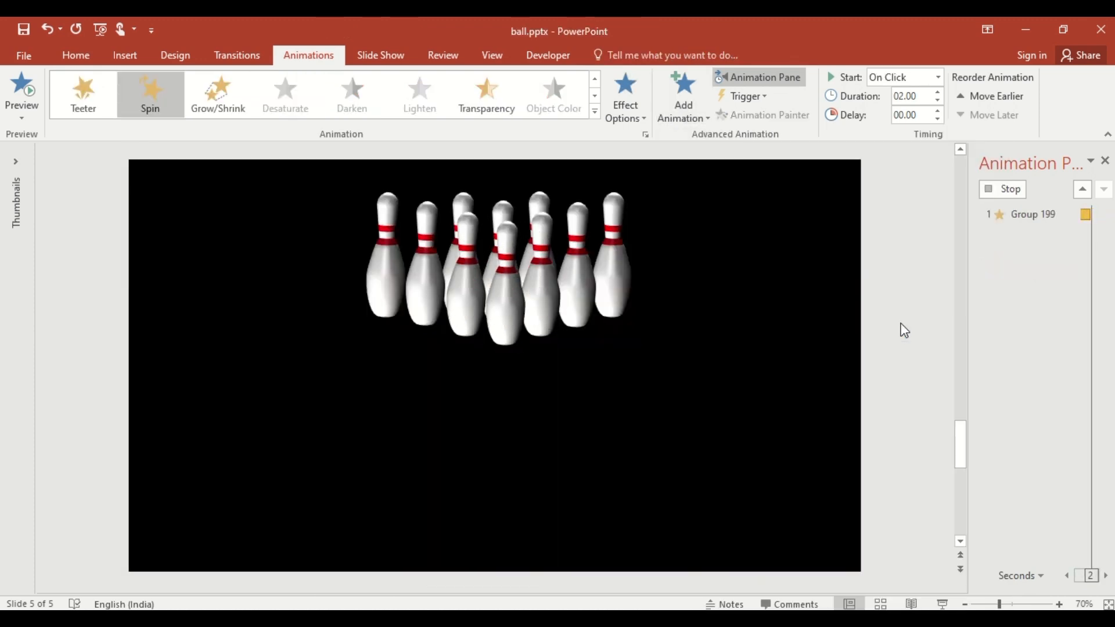
Set the front pin's Spin to start With Previous, last 0.5 seconds and turn counterclockwise
left_click(1103, 269)
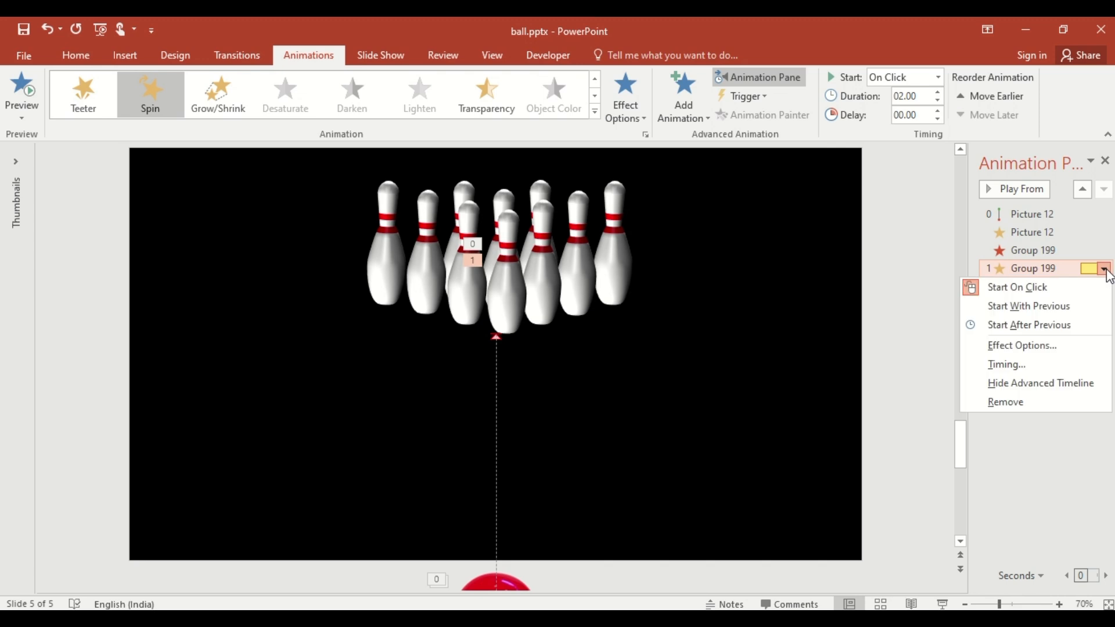
left_click(1059, 365)
left_click(580, 219)
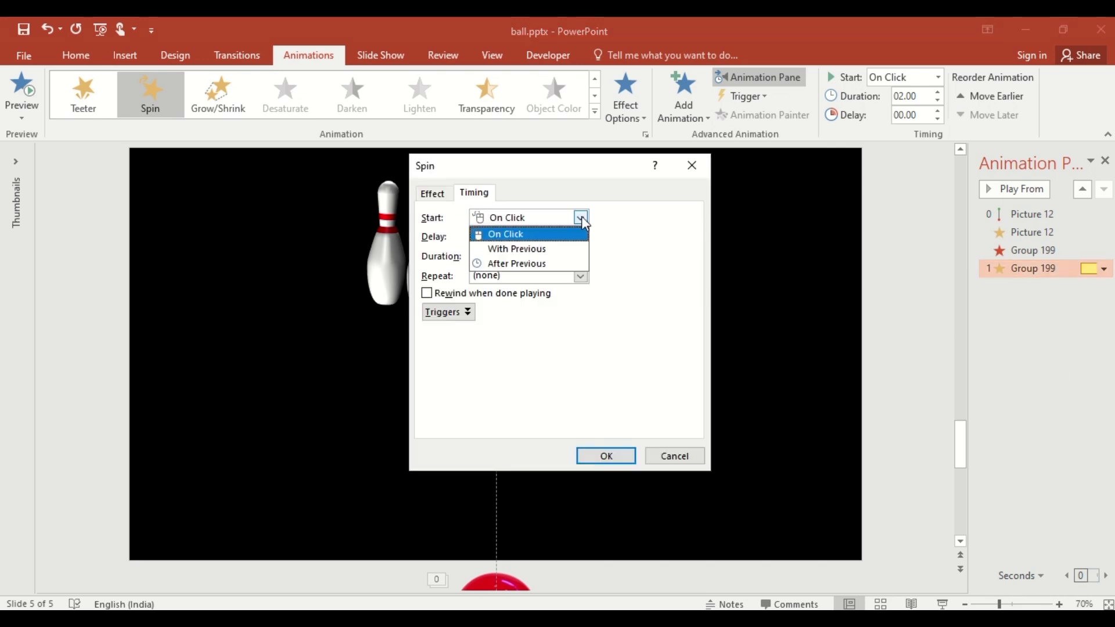
left_click(561, 249)
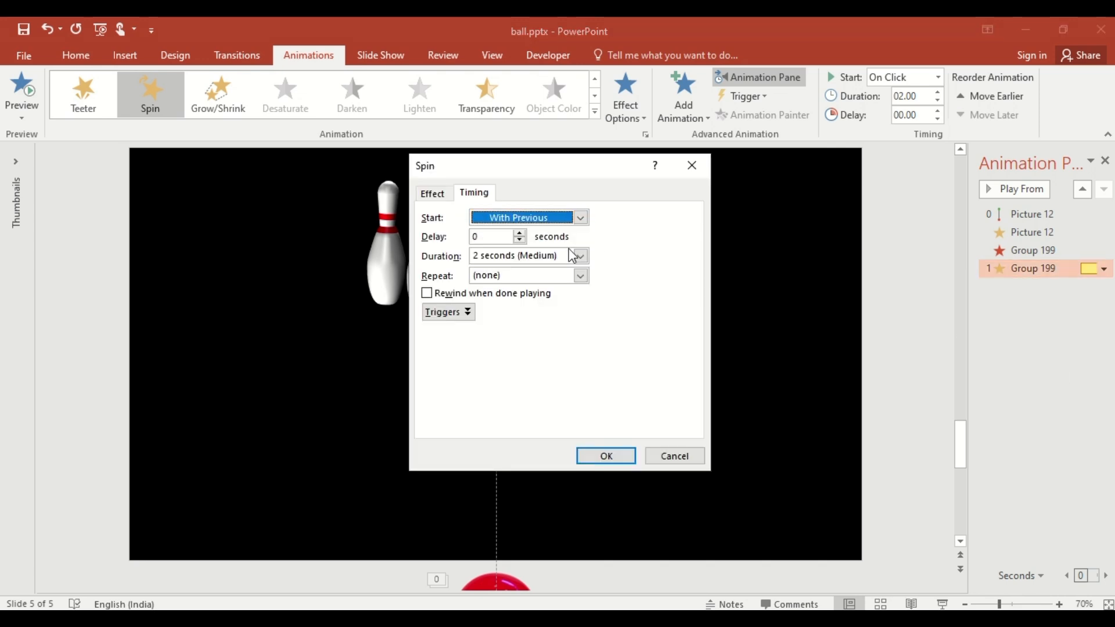
left_click(581, 256)
left_click(569, 315)
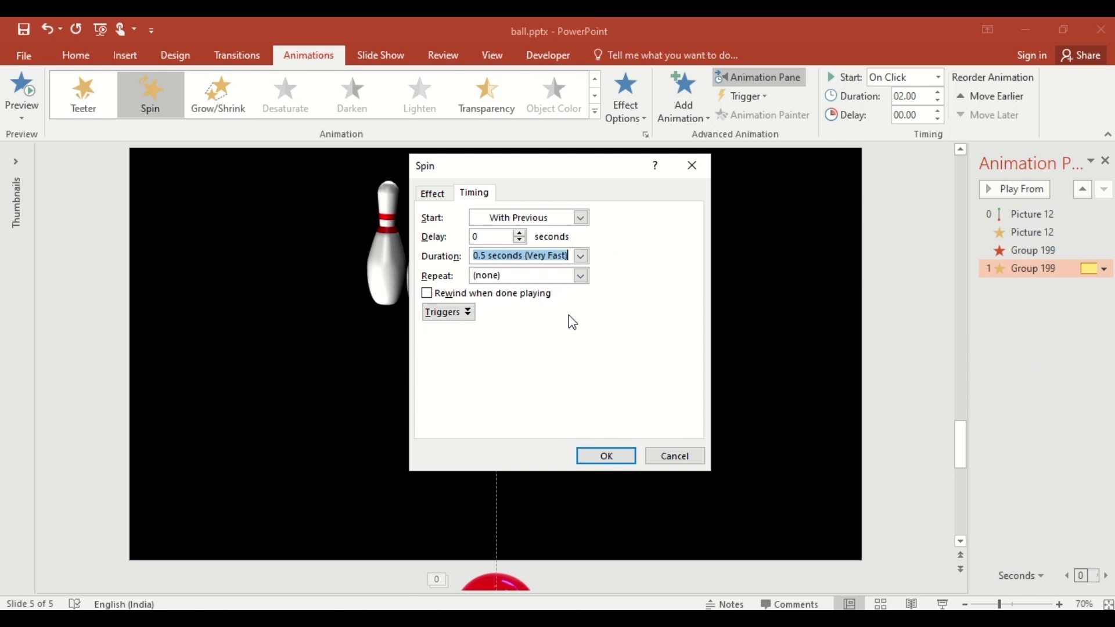
left_click(439, 199)
left_click(643, 234)
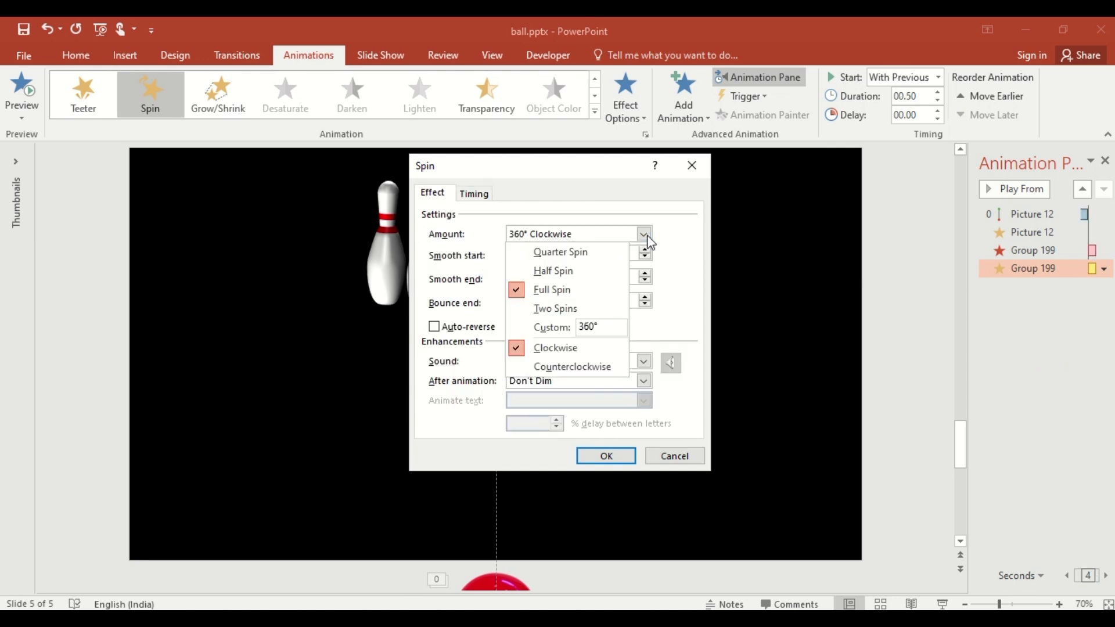
left_click(617, 368)
left_click(613, 454)
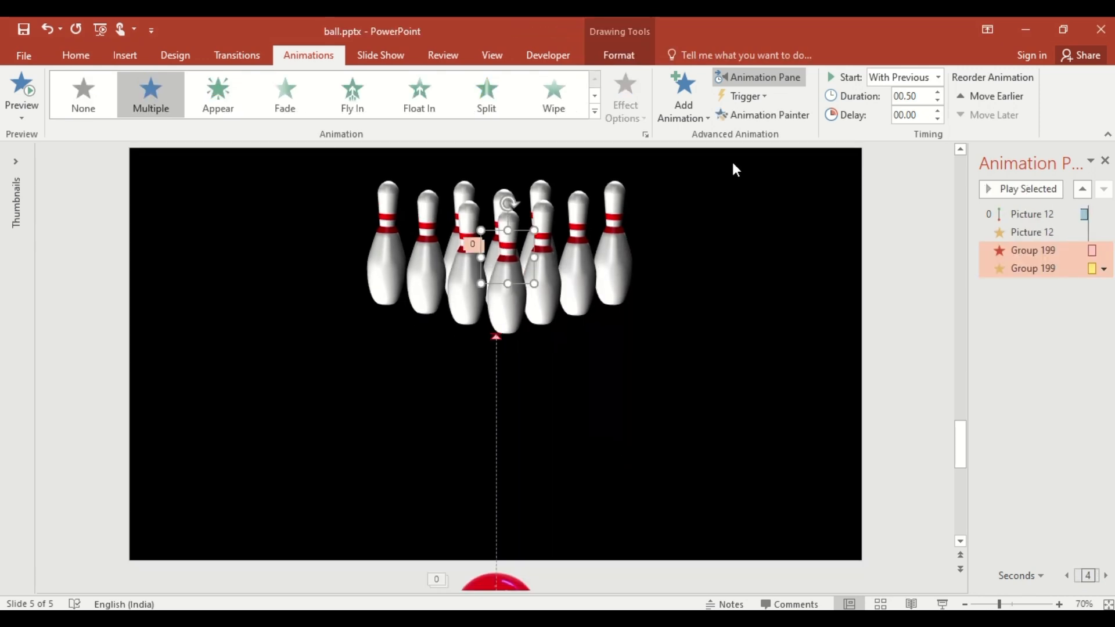
Copy the front pin's animations to the second row's left pin, with its Fly Out set to With Previous and To Left
left_click(781, 116)
left_click(471, 298)
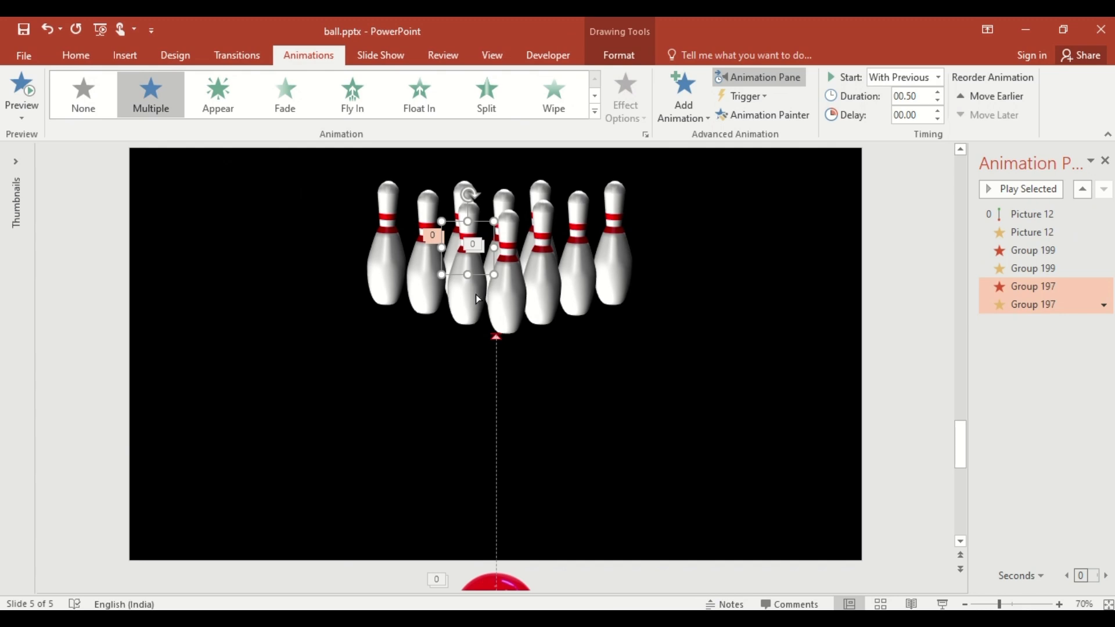
left_click(1057, 286)
left_click(1103, 286)
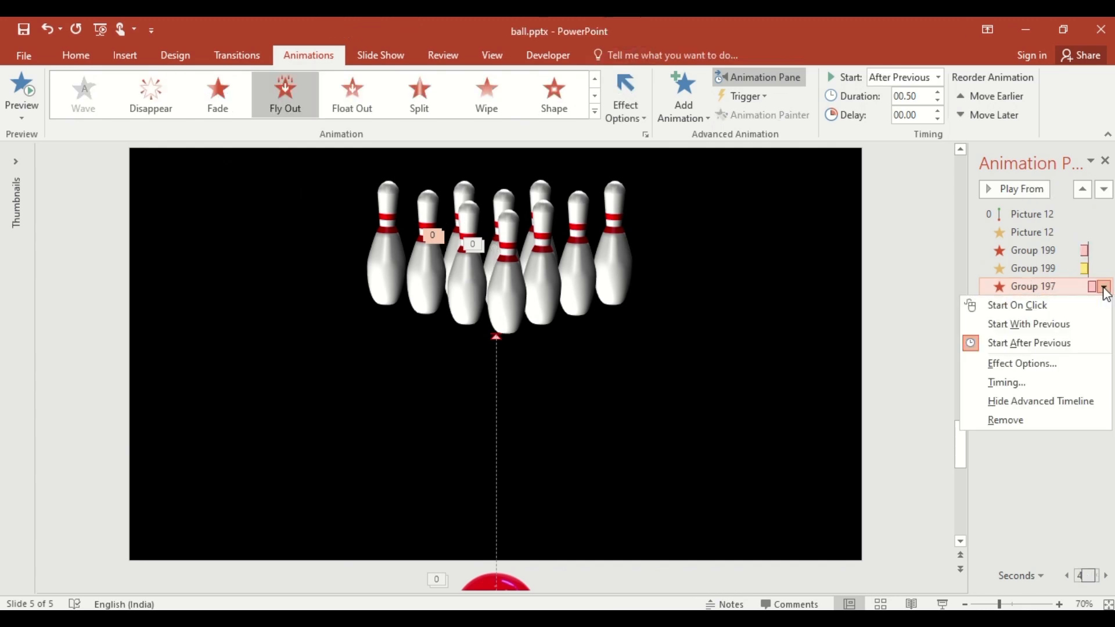
left_click(1056, 324)
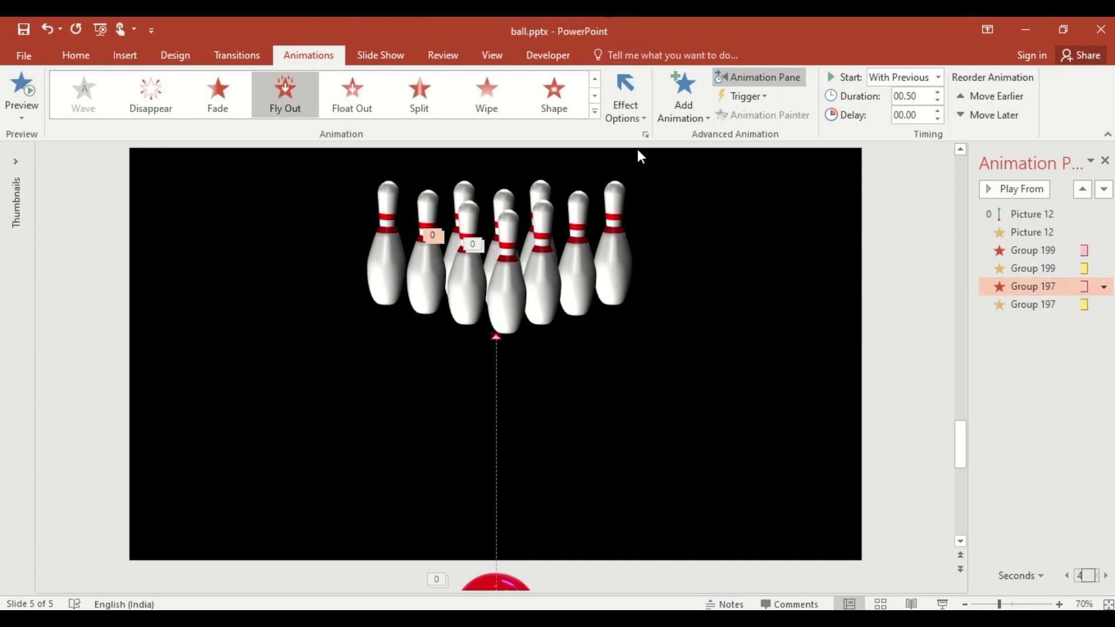
left_click(625, 101)
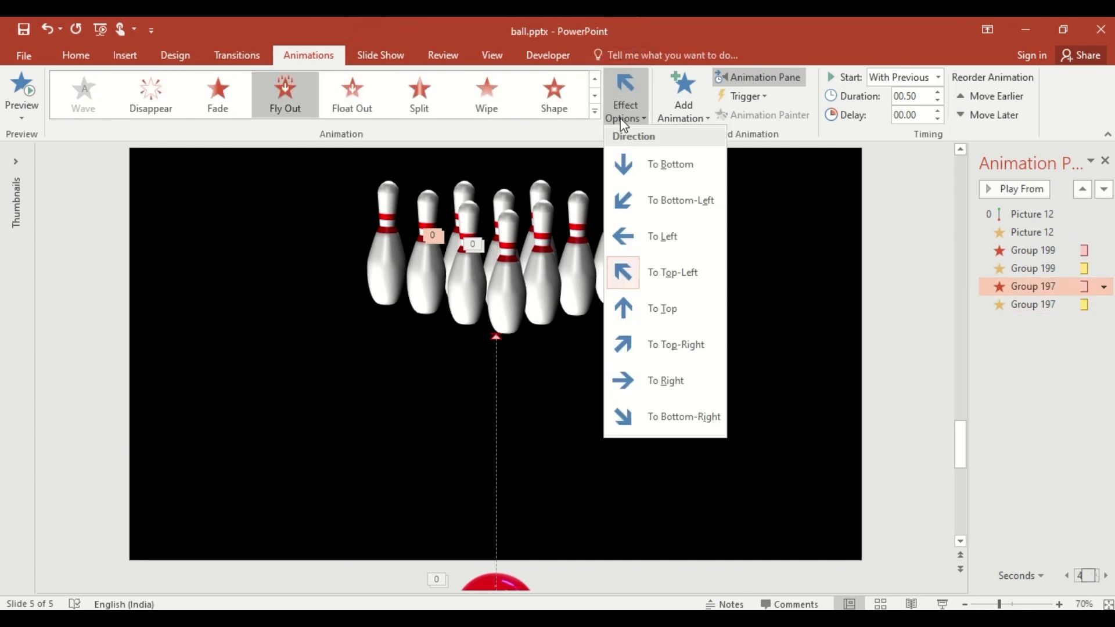
left_click(663, 235)
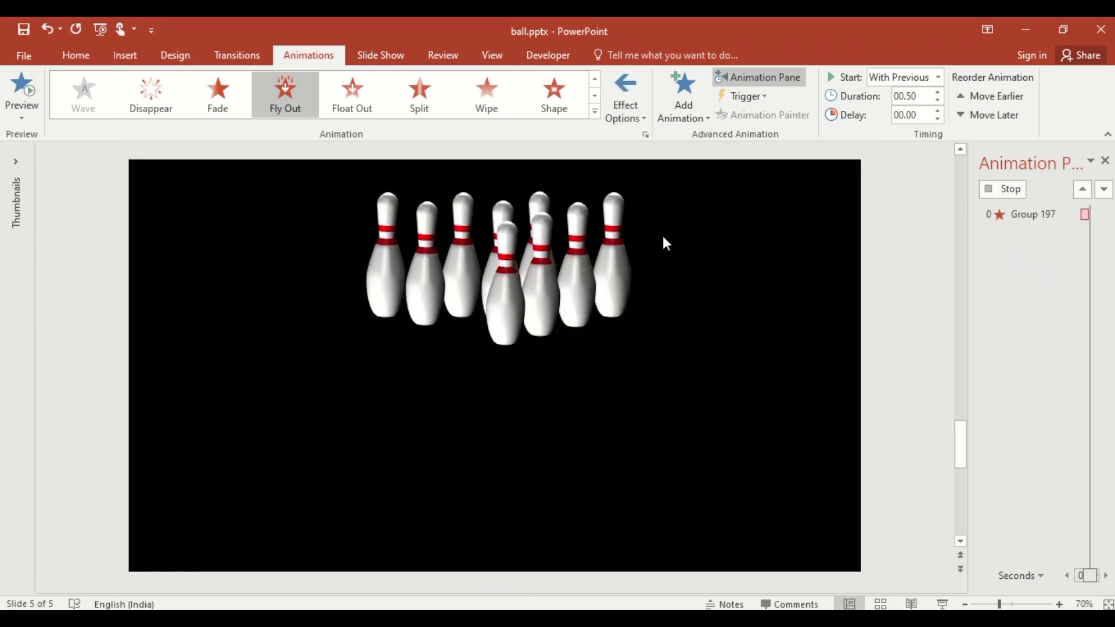
Copy the second row's left pin animations to the third row's middle pin and set its Fly Out direction to To Top
left_click(471, 271)
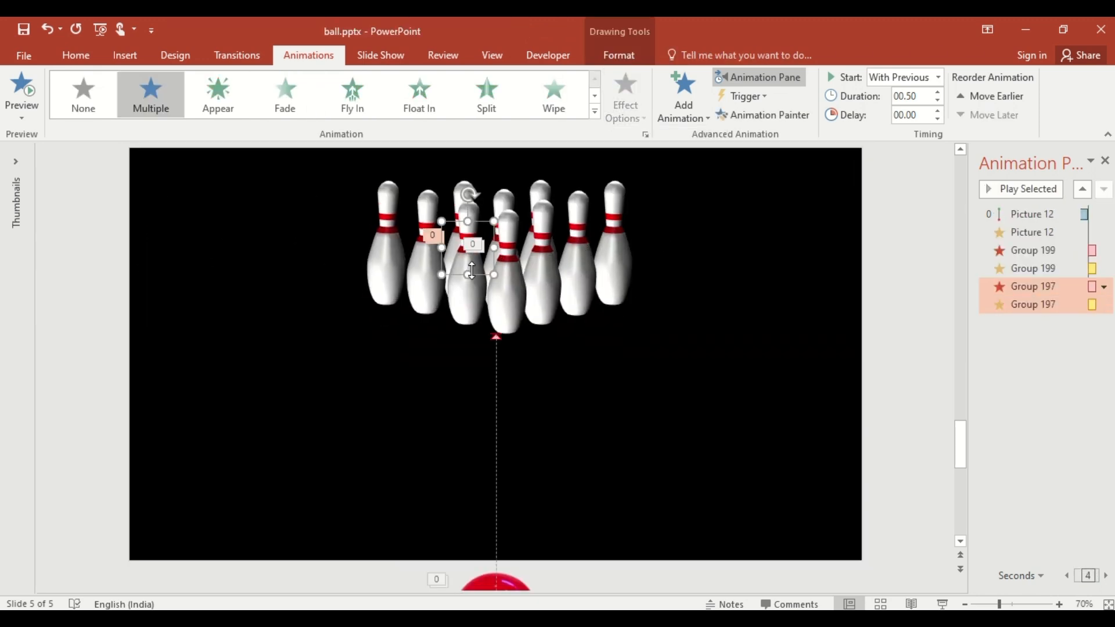
left_click(772, 114)
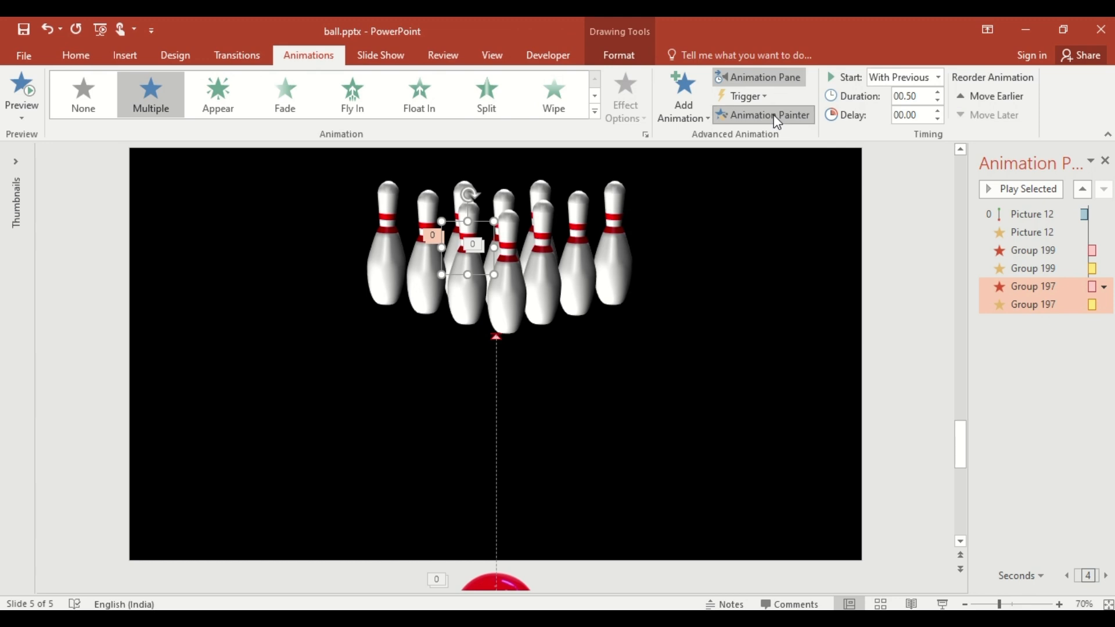
left_click(506, 198)
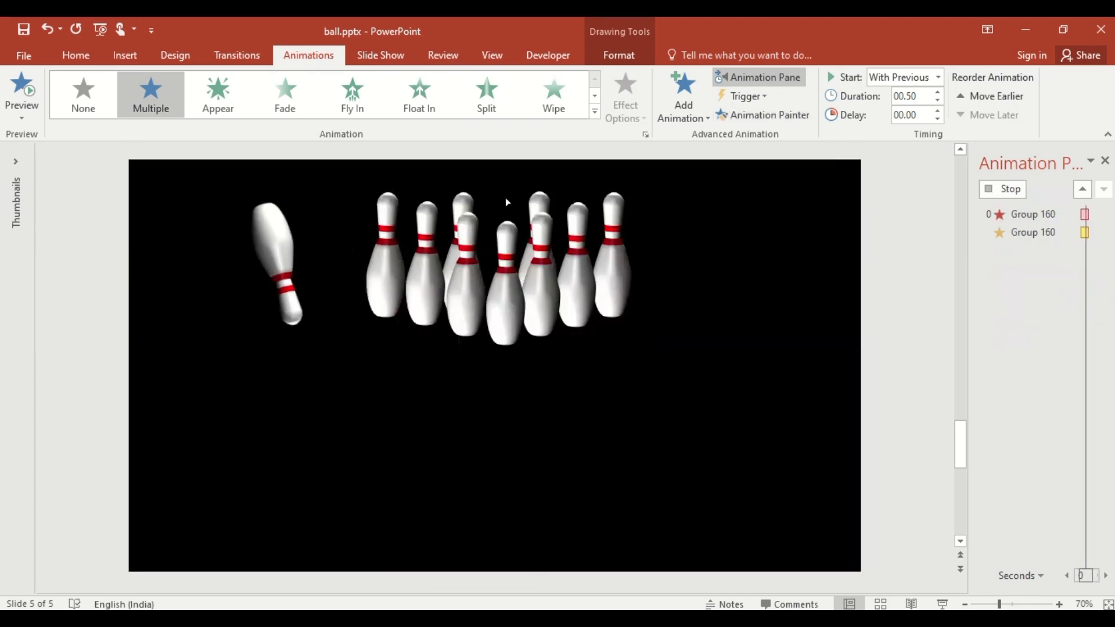
left_click(1074, 323)
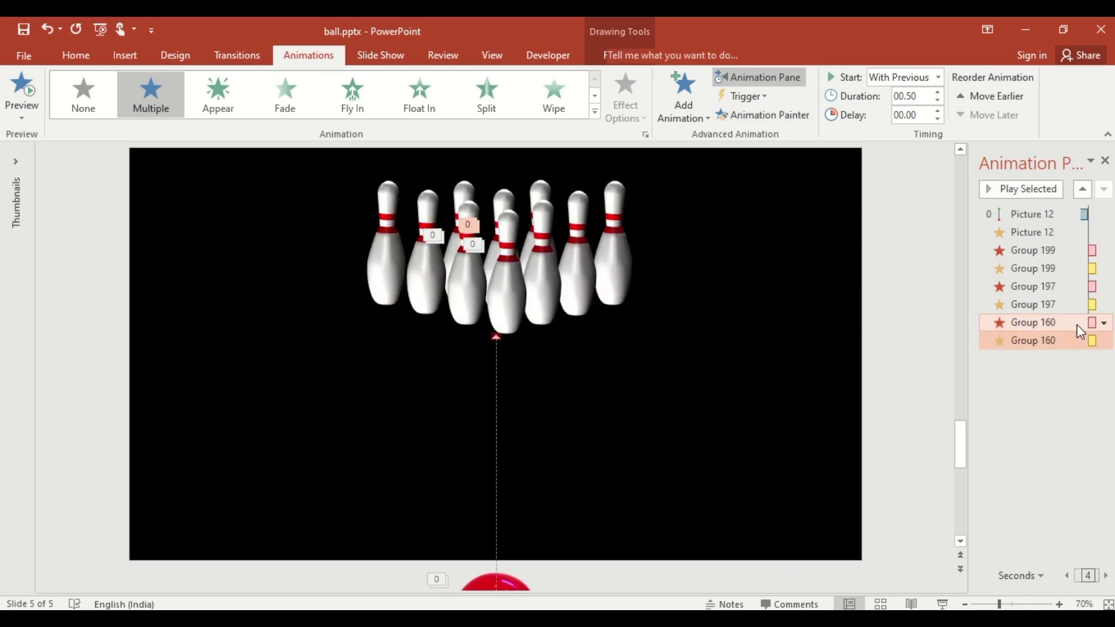
left_click(635, 114)
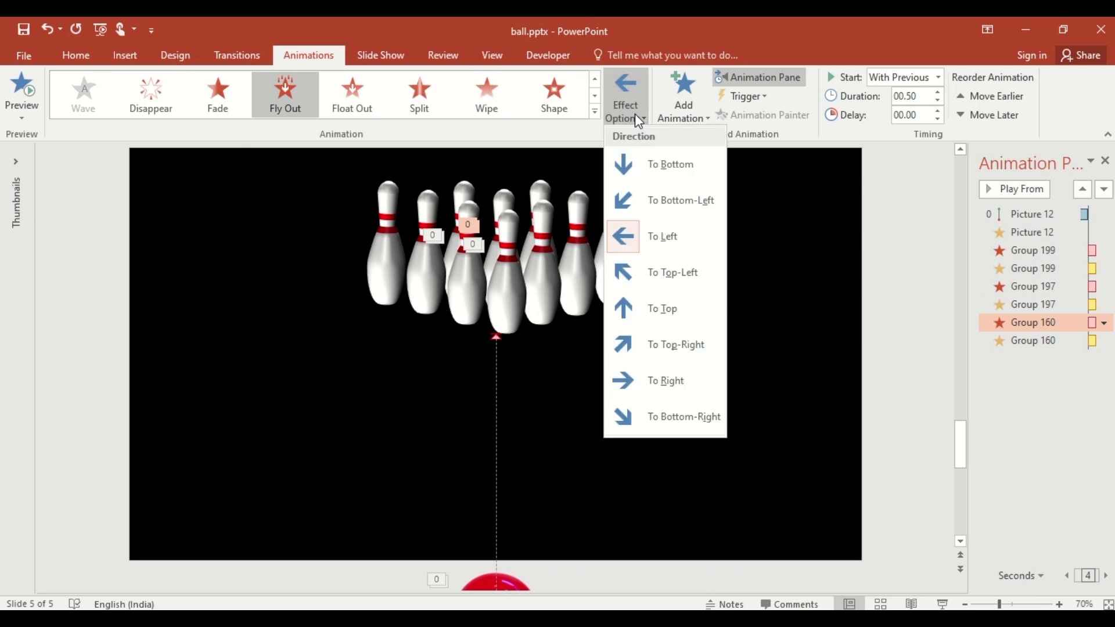
left_click(662, 309)
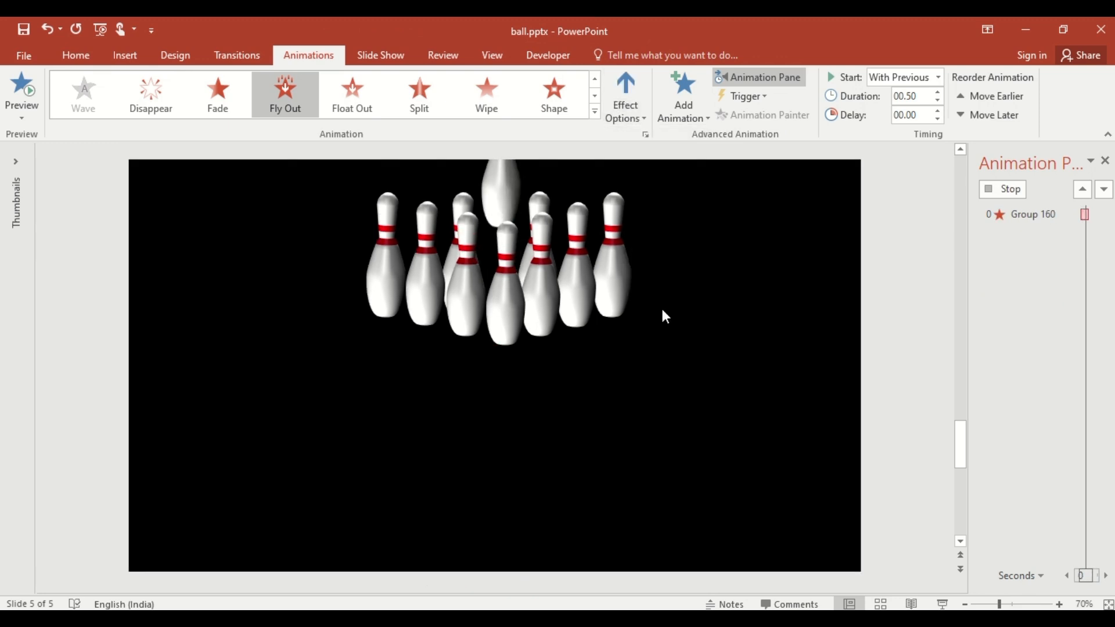
Copy the third row's middle pin animations to the second row's right pin and set its Fly Out direction to To Top-Right
left_click(506, 200)
left_click(762, 115)
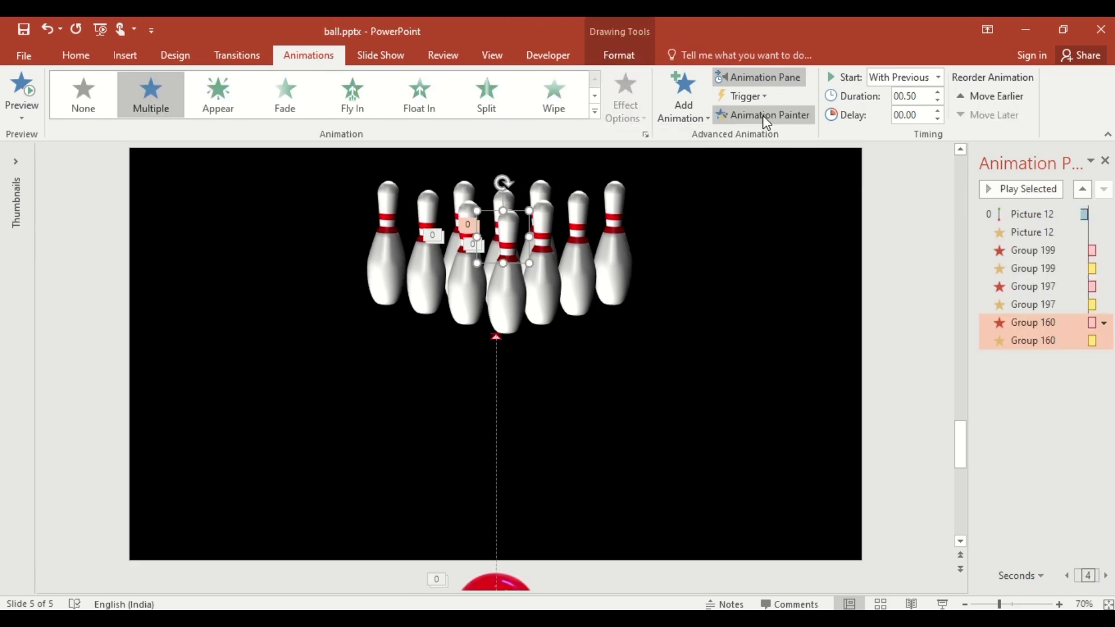
left_click(555, 280)
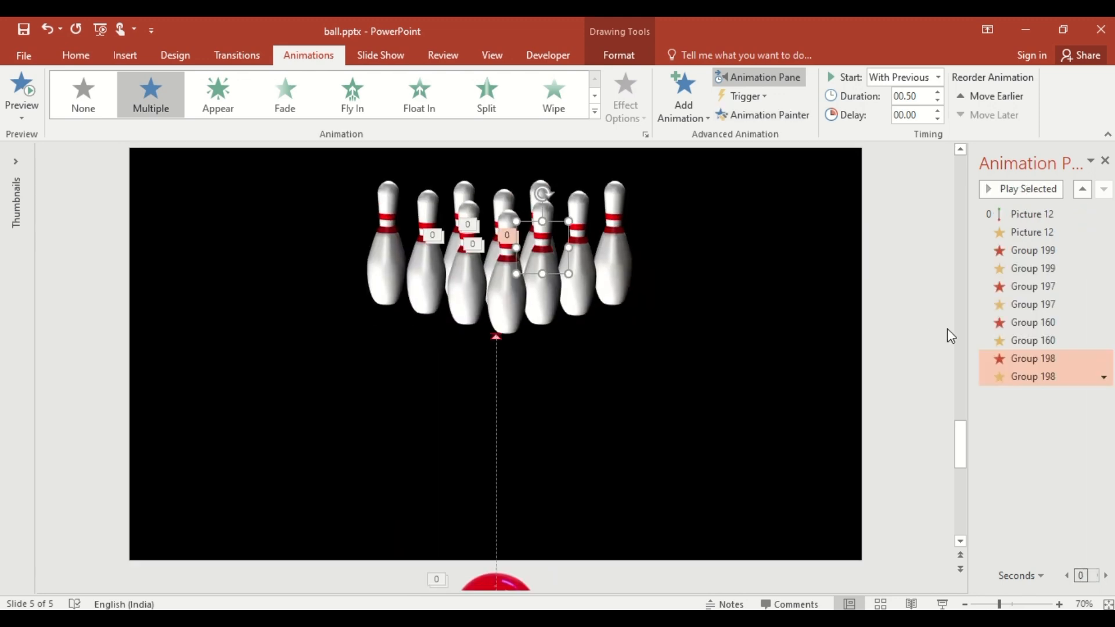
left_click(1027, 358)
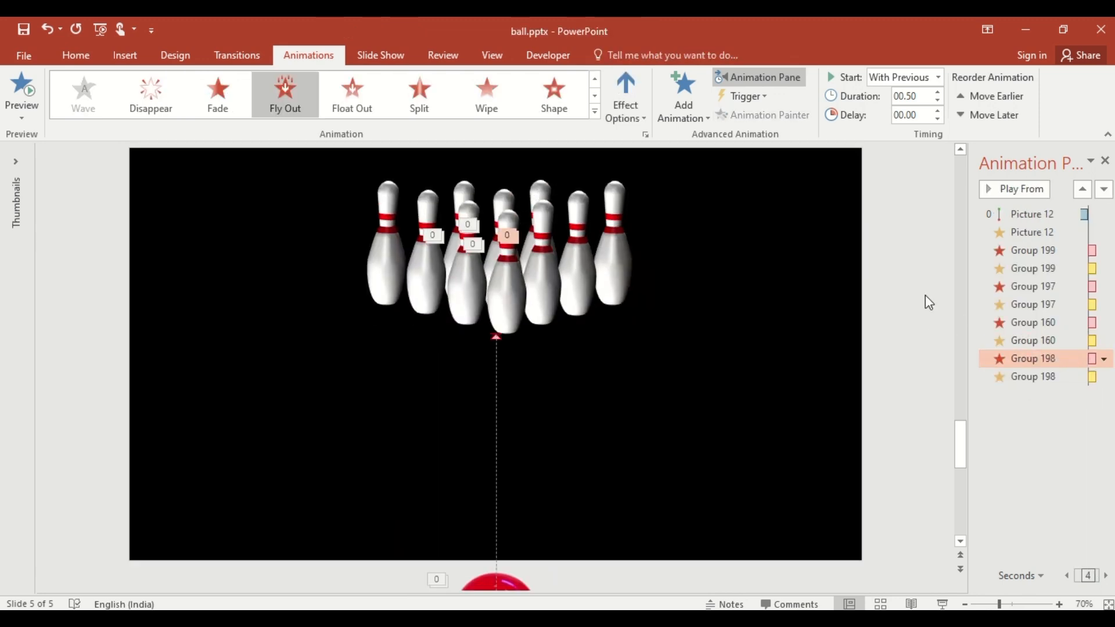
left_click(632, 114)
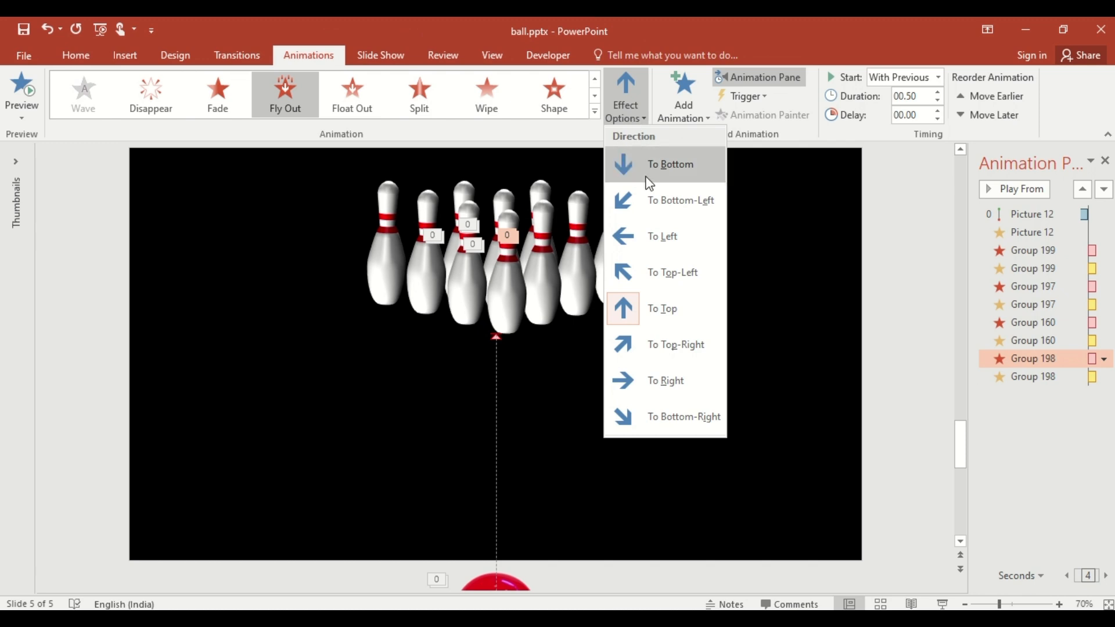
left_click(677, 344)
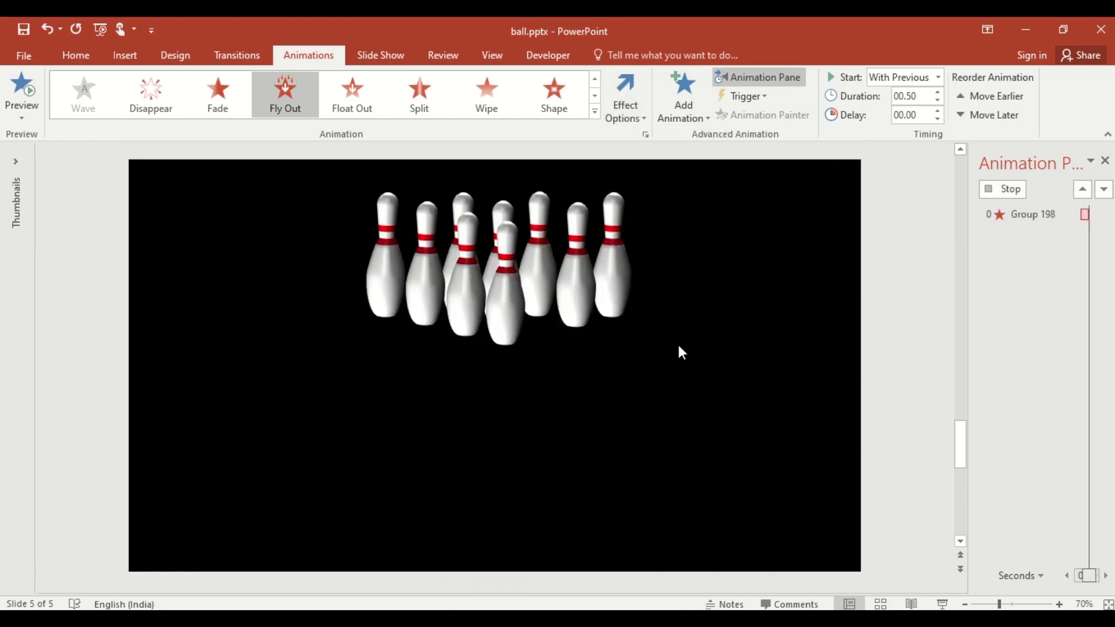
Change the Spin direction of the second row's right pin to Clockwise
left_click(1032, 376)
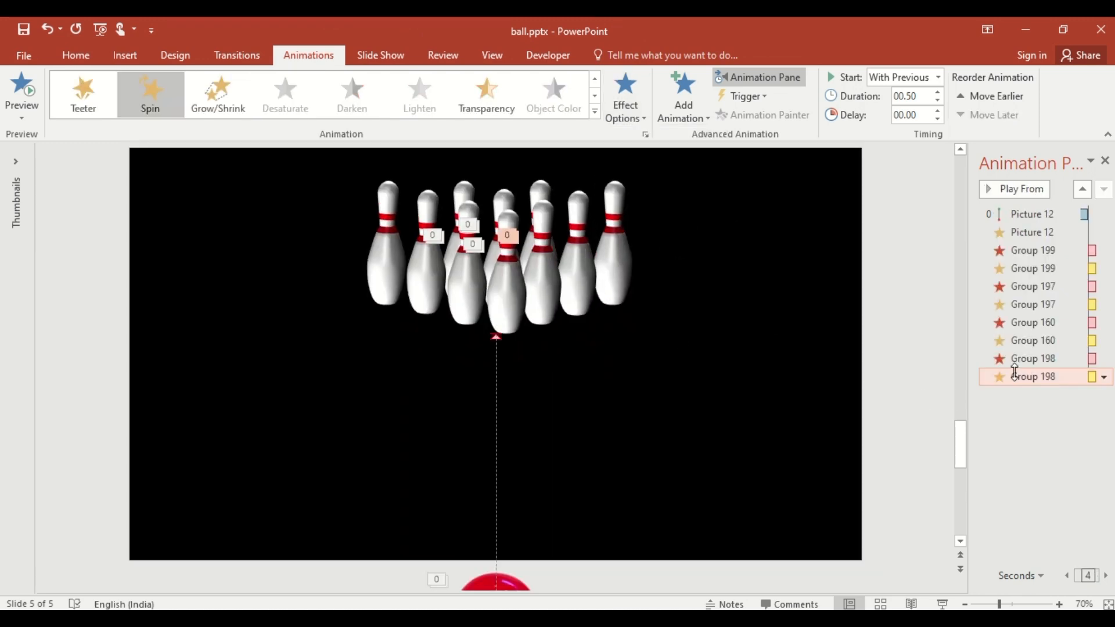
left_click(625, 109)
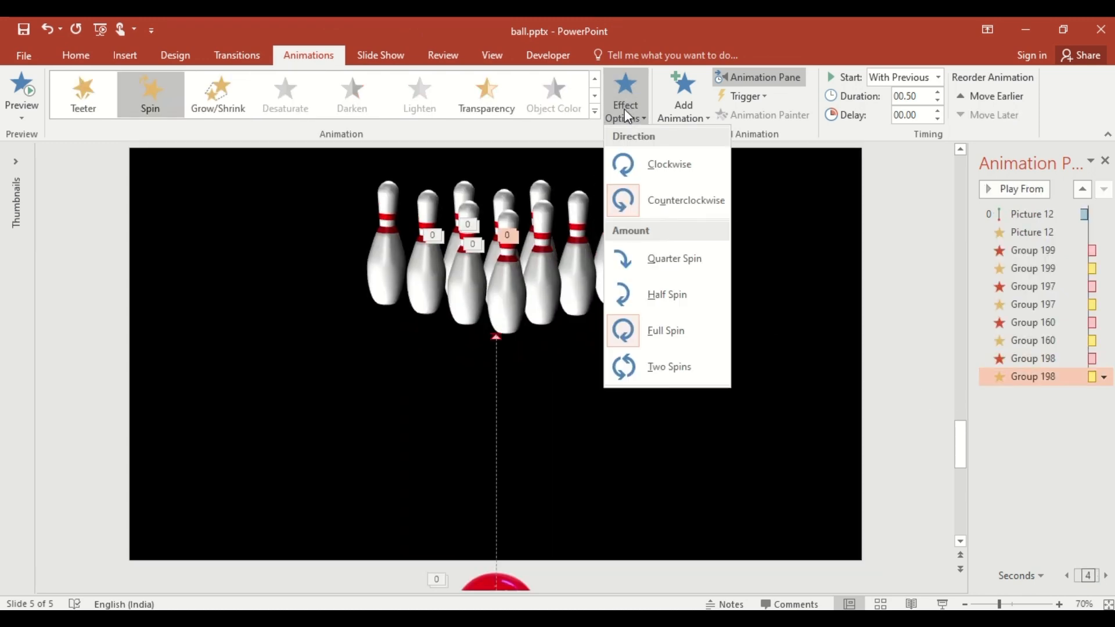
left_click(650, 178)
Copy the second row's right pin animations to the third row's right pin and set its Fly Out direction to To Right
left_click(543, 279)
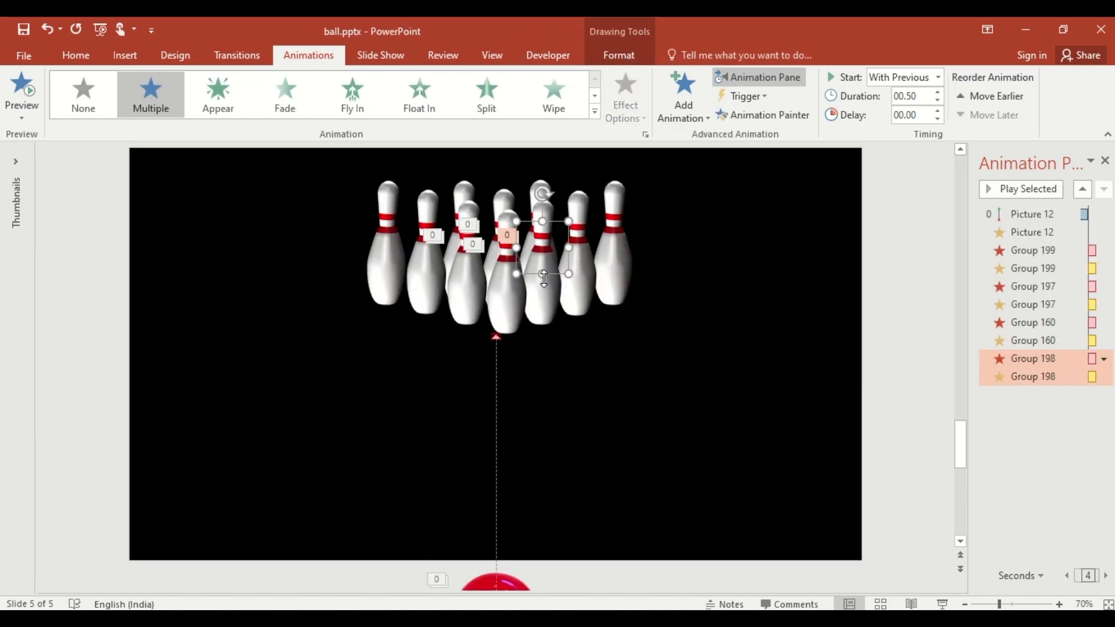
left_click(759, 114)
left_click(583, 199)
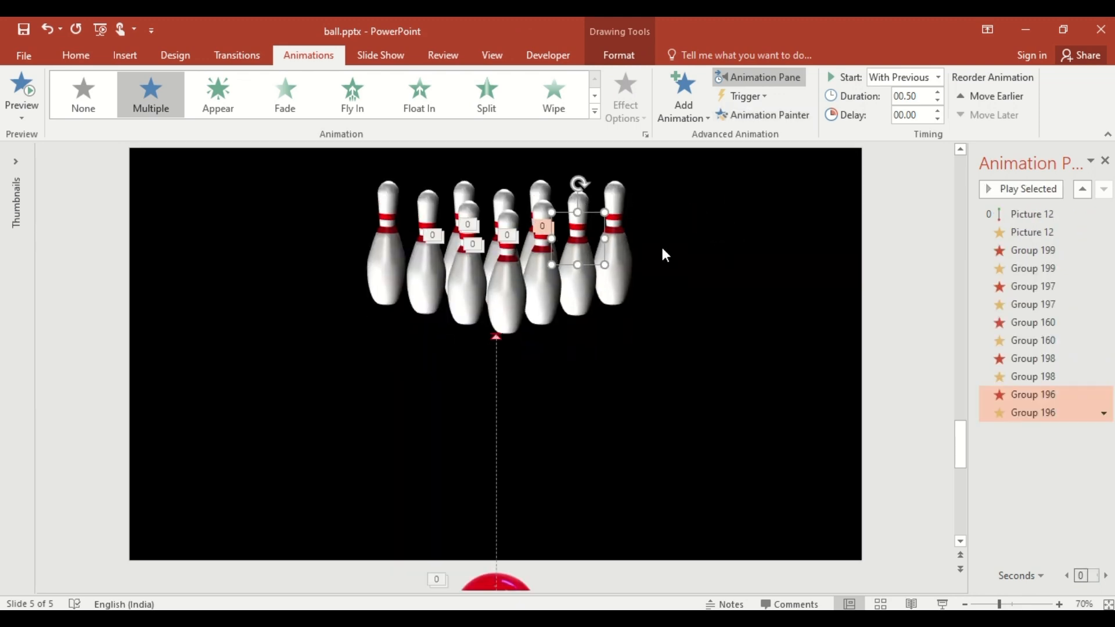
left_click(1046, 397)
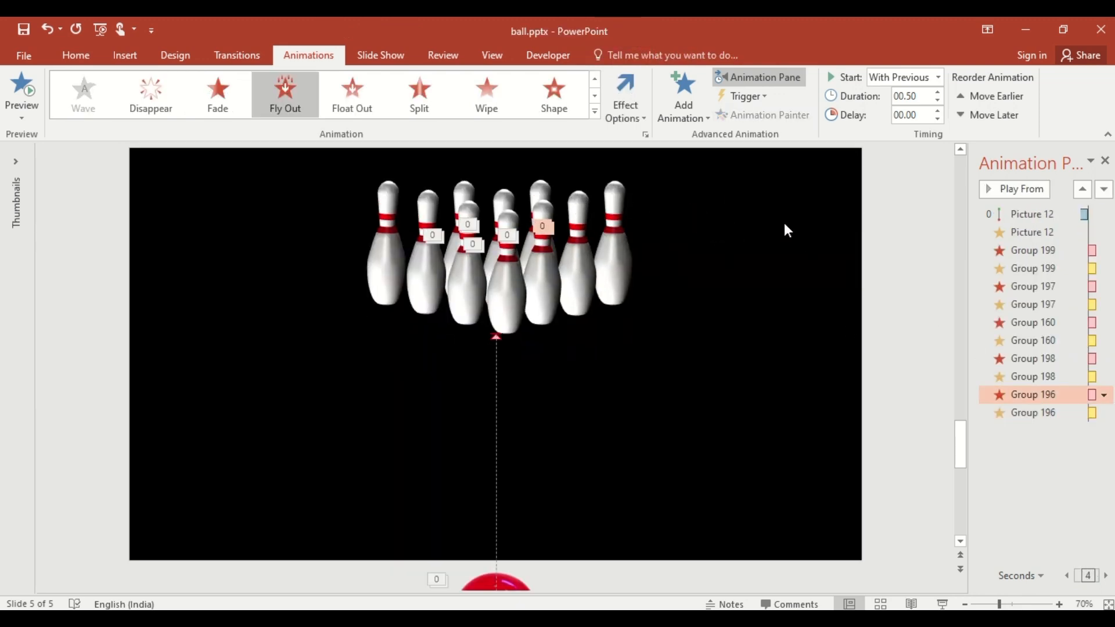
left_click(642, 119)
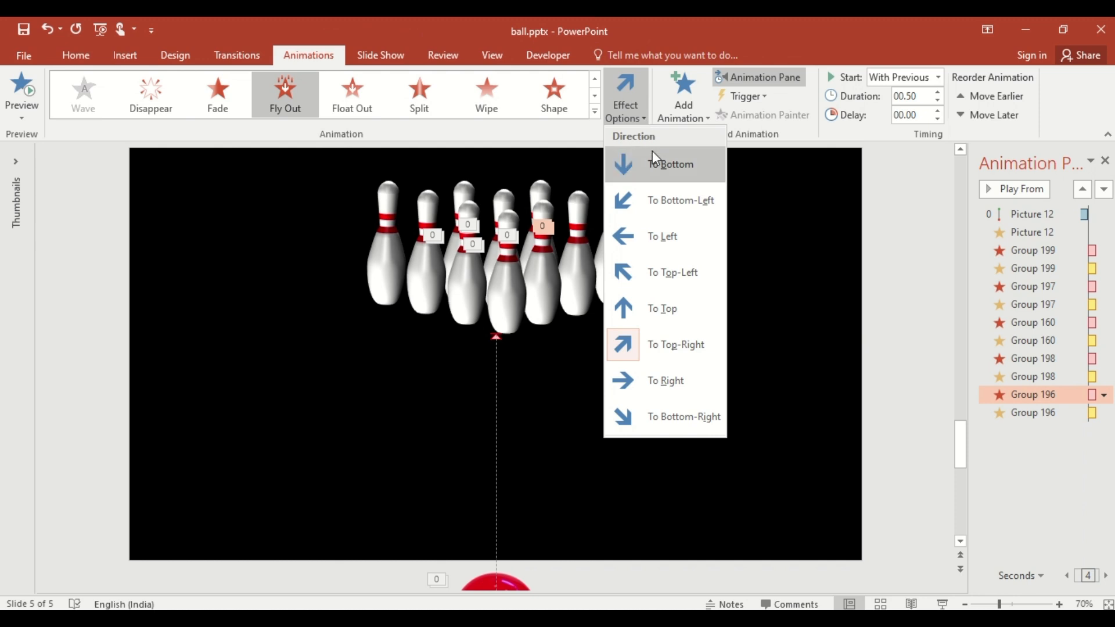
left_click(669, 378)
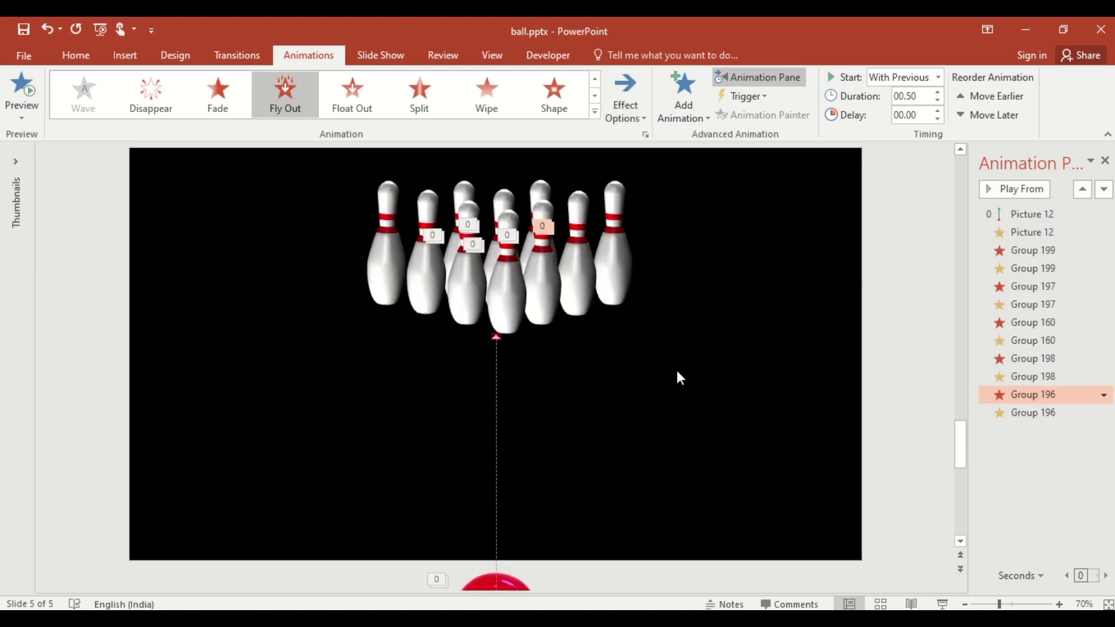
Close the Animation Pane and unhide the wooden lane, Group 9, through the Selection Pane
left_click(1104, 161)
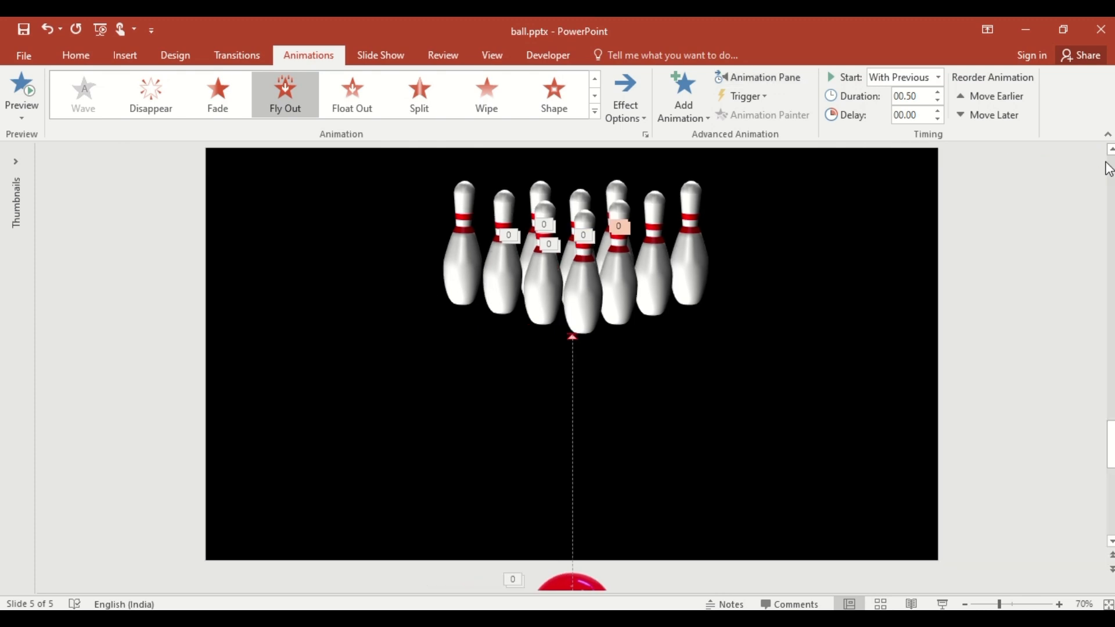
left_click(994, 364)
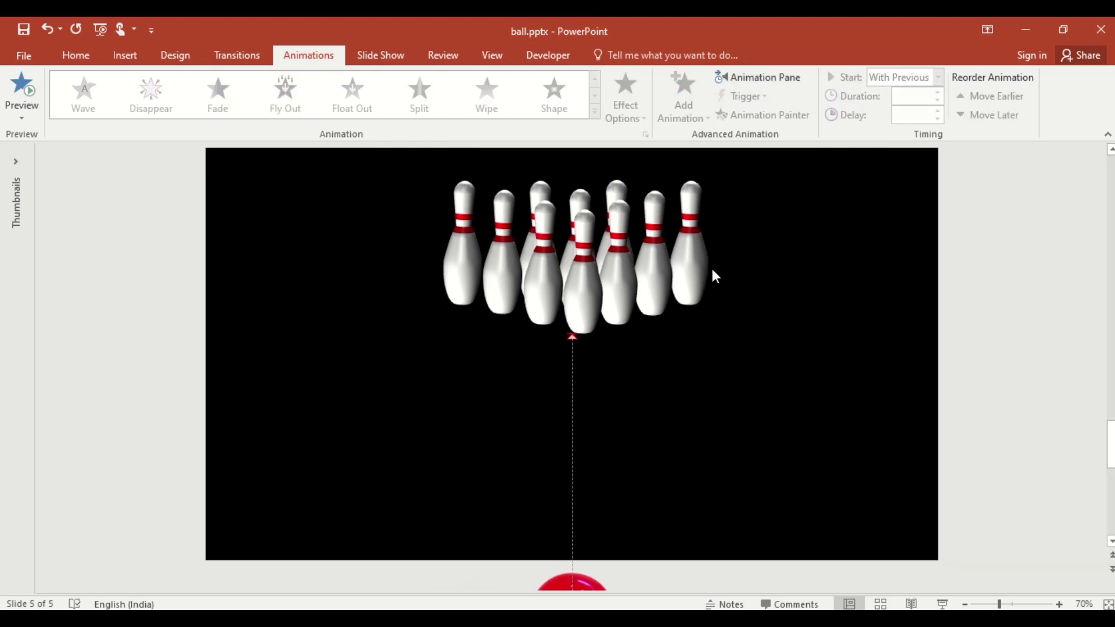
left_click(691, 263)
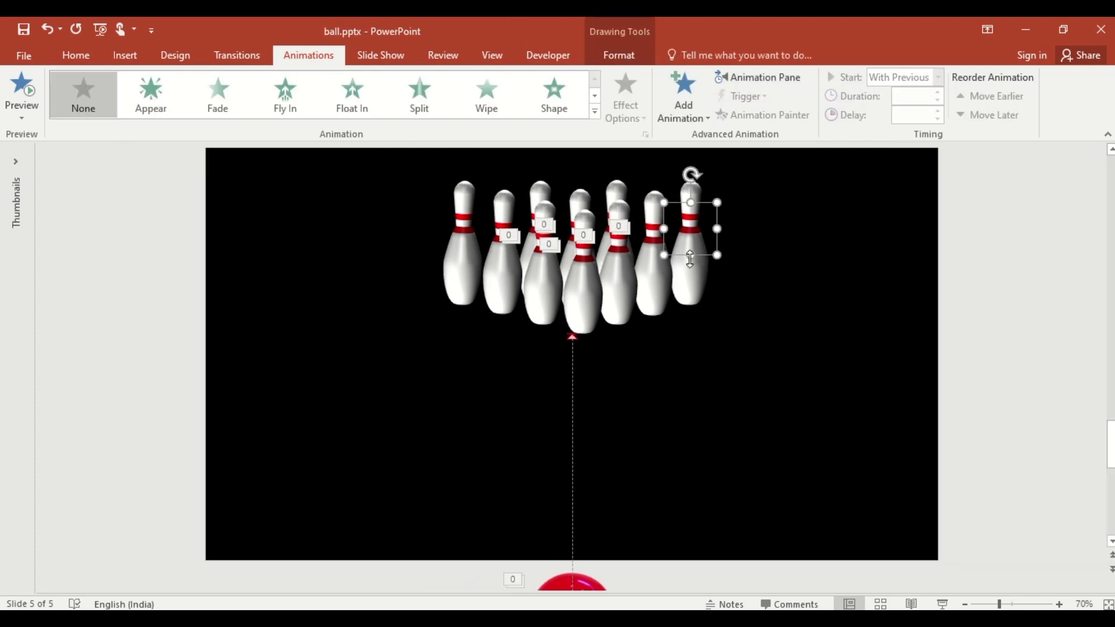
left_click(614, 54)
left_click(750, 116)
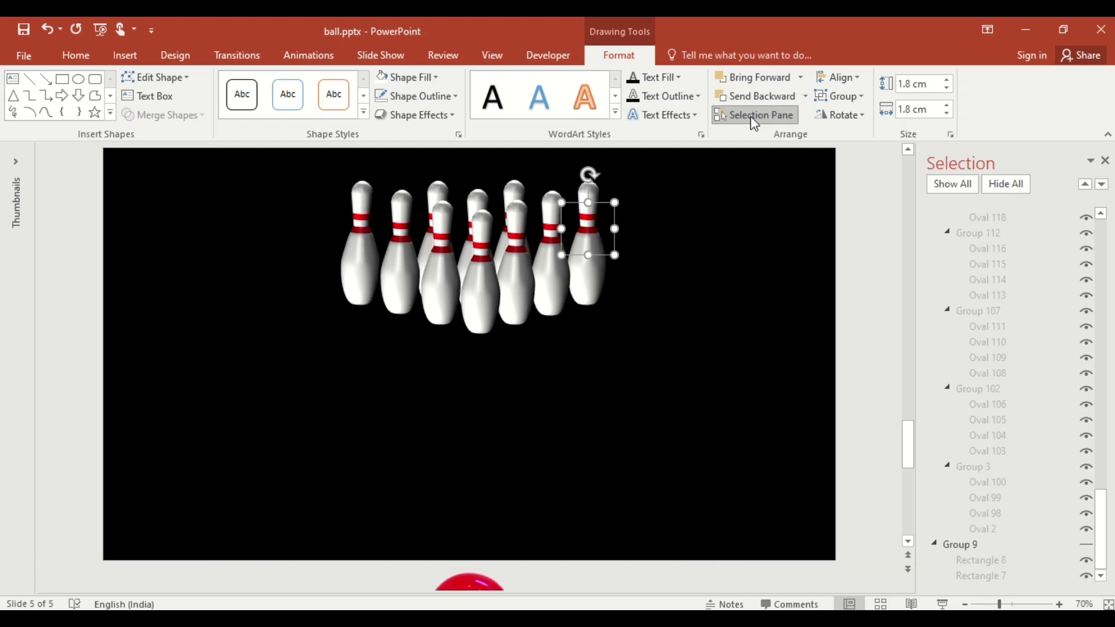
left_click(1086, 549)
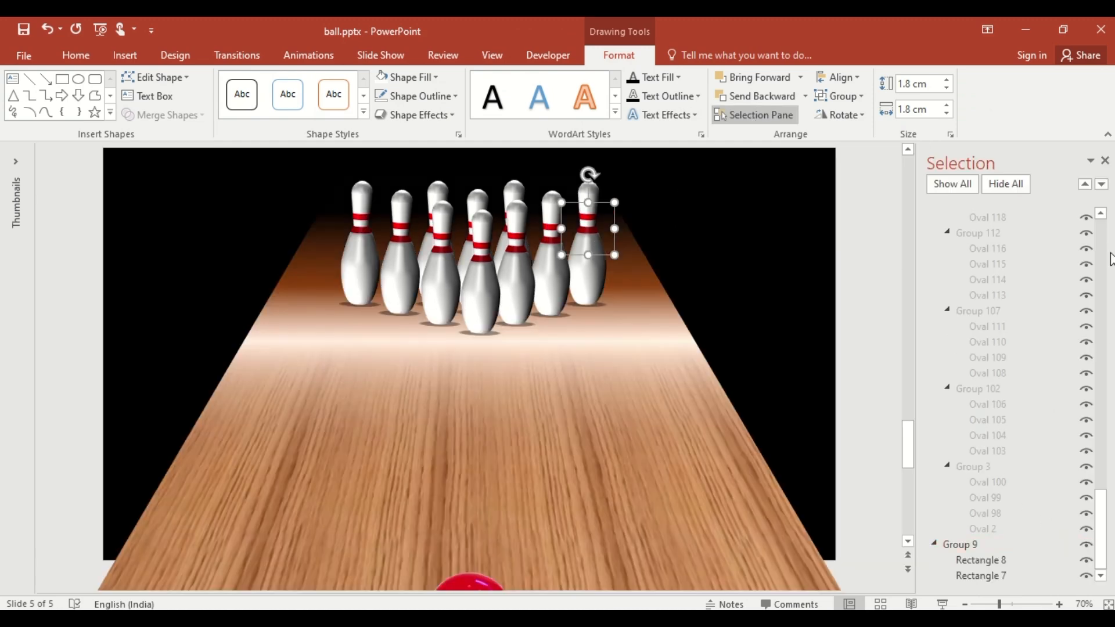
left_click(1104, 160)
left_click(977, 393)
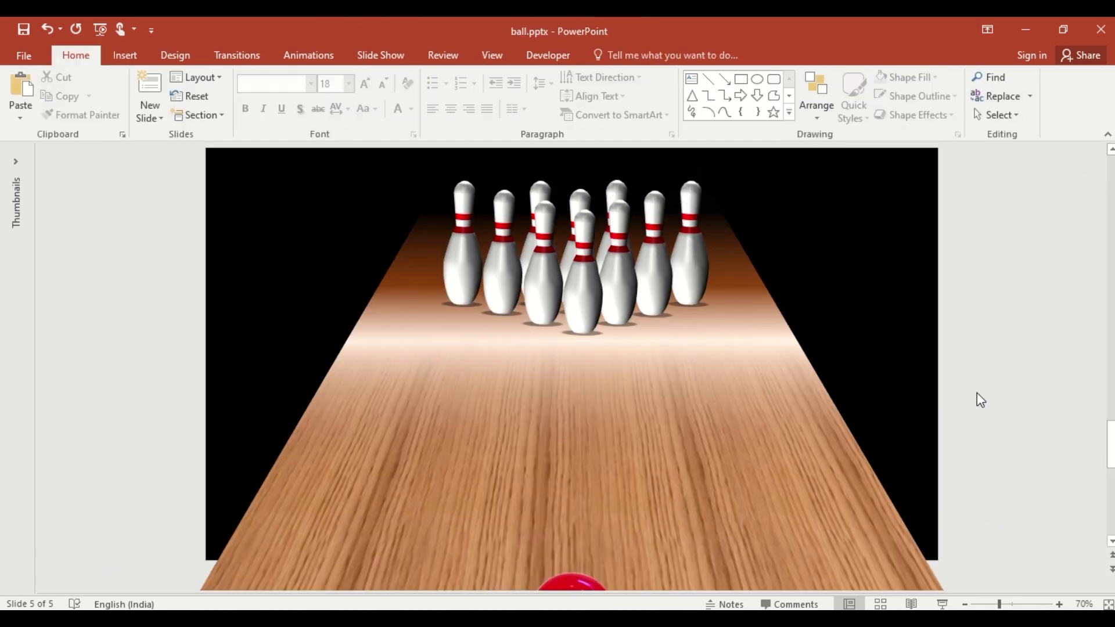